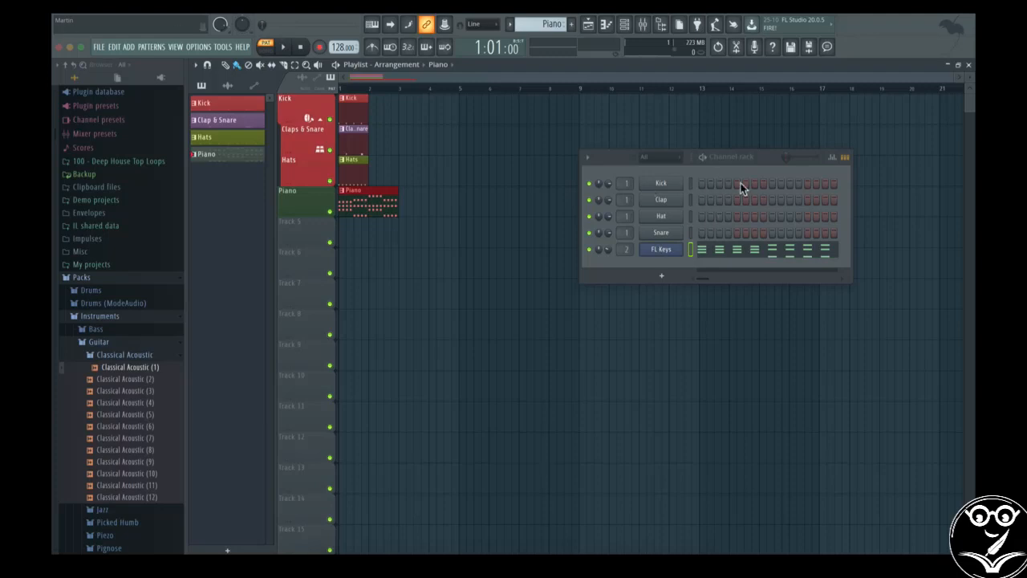
Add the Classical Acoustic (2) guitar sample from the Instruments pack to the channel rack as a new channel.
{"action": "left_click_drag", "start_coordinate": [742, 157], "coordinate": [607, 212]}
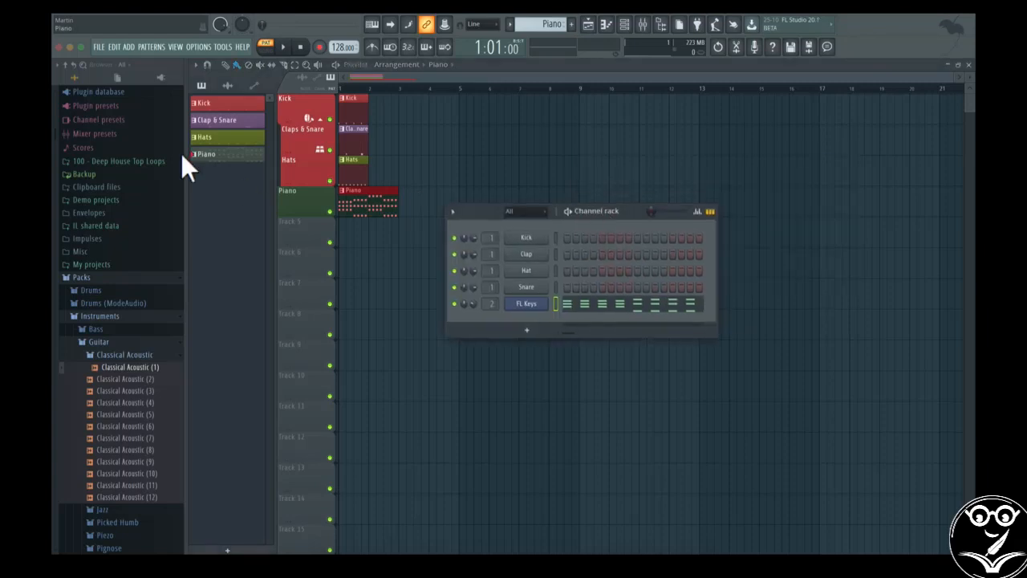
{"action": "left_click", "coordinate": [104, 320]}
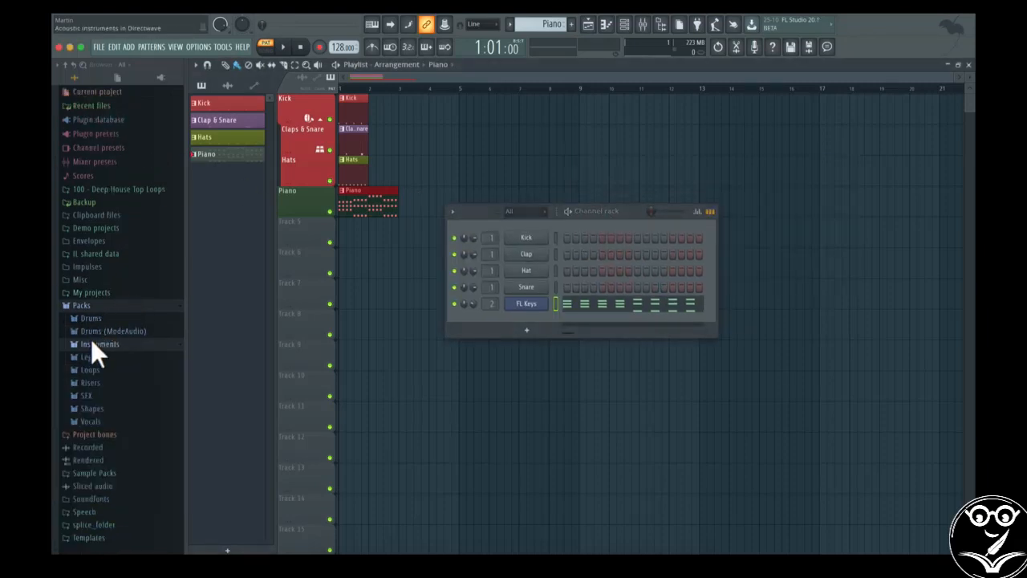
{"action": "left_click", "coordinate": [92, 342]}
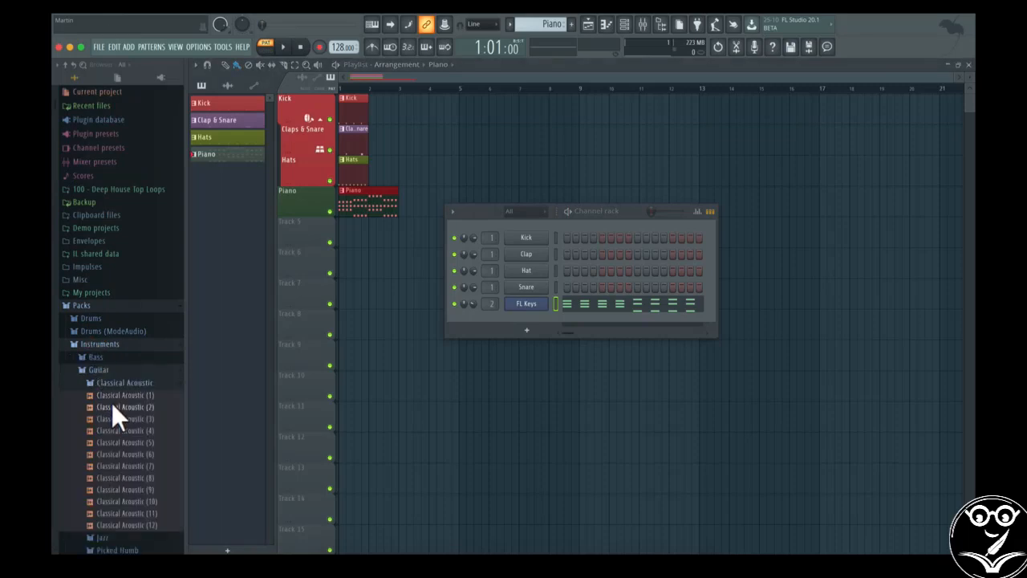
{"action": "left_click_drag", "start_coordinate": [111, 404], "coordinate": [521, 329]}
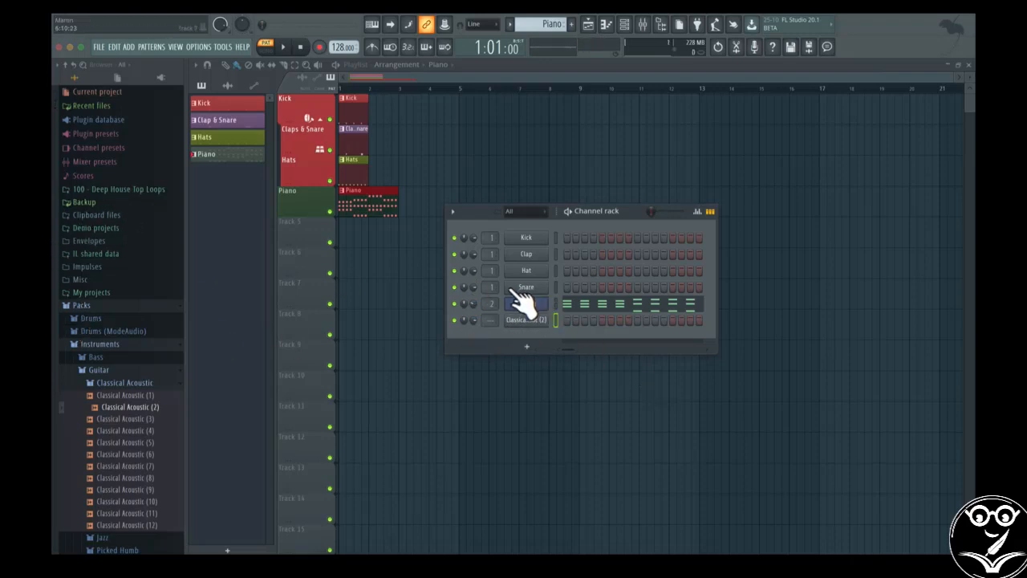
Look through the plugins that can be added to the channel rack and the options of the Classical Acoustic (2) channel.
{"action": "left_click", "coordinate": [527, 347]}
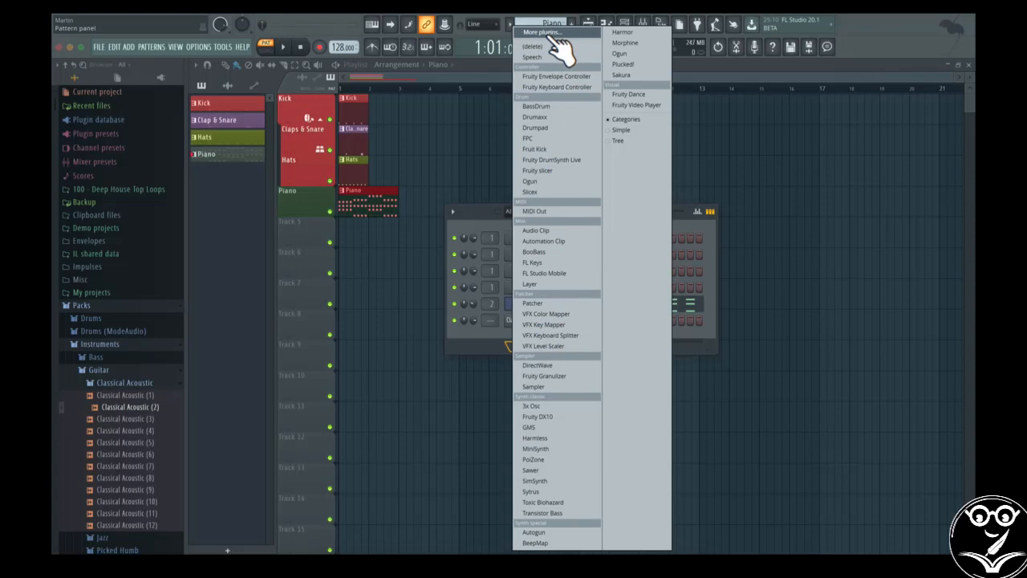
{"action": "left_click", "coordinate": [477, 222]}
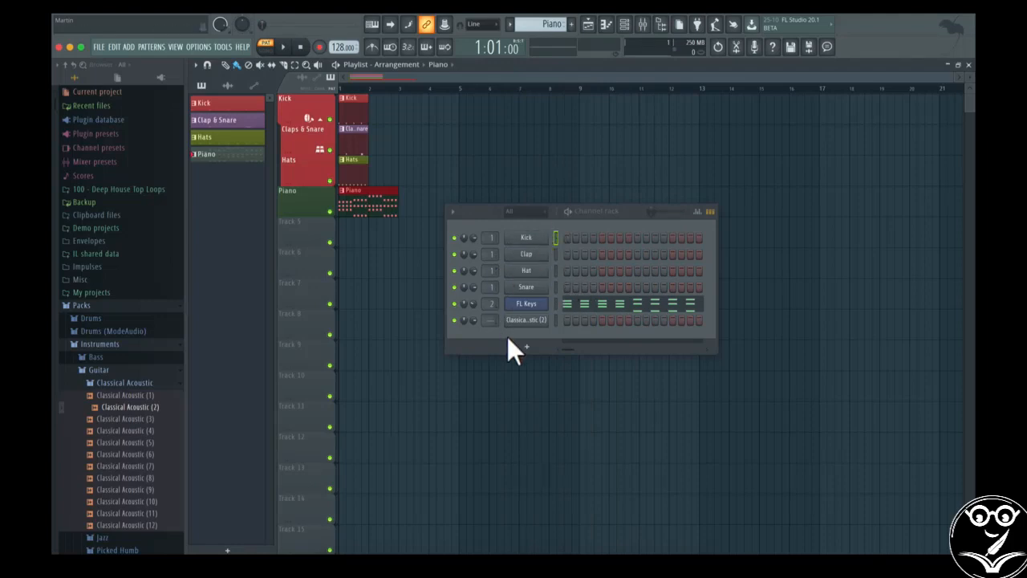
{"action": "right_click", "coordinate": [530, 320]}
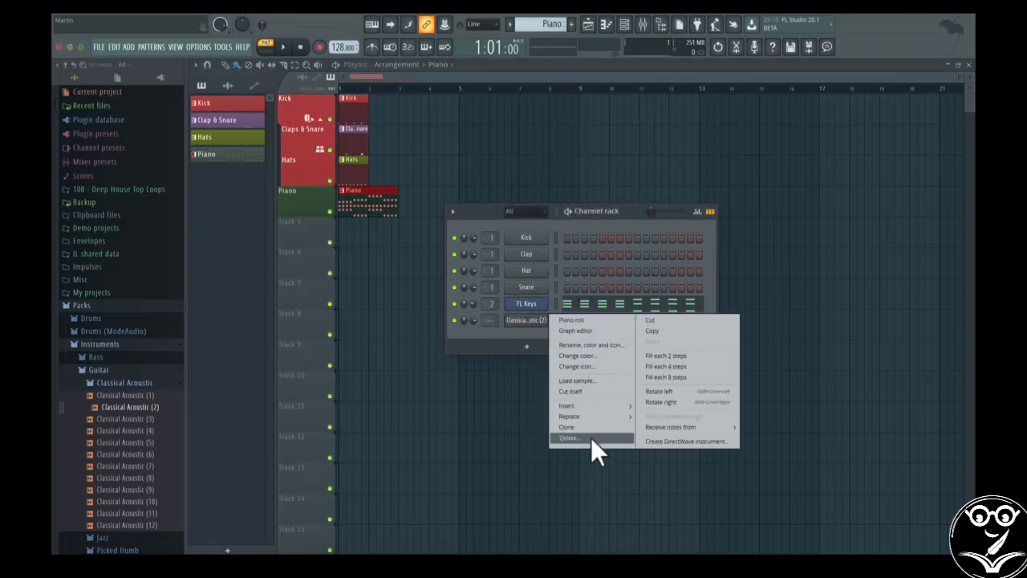
{"action": "left_click", "coordinate": [513, 333]}
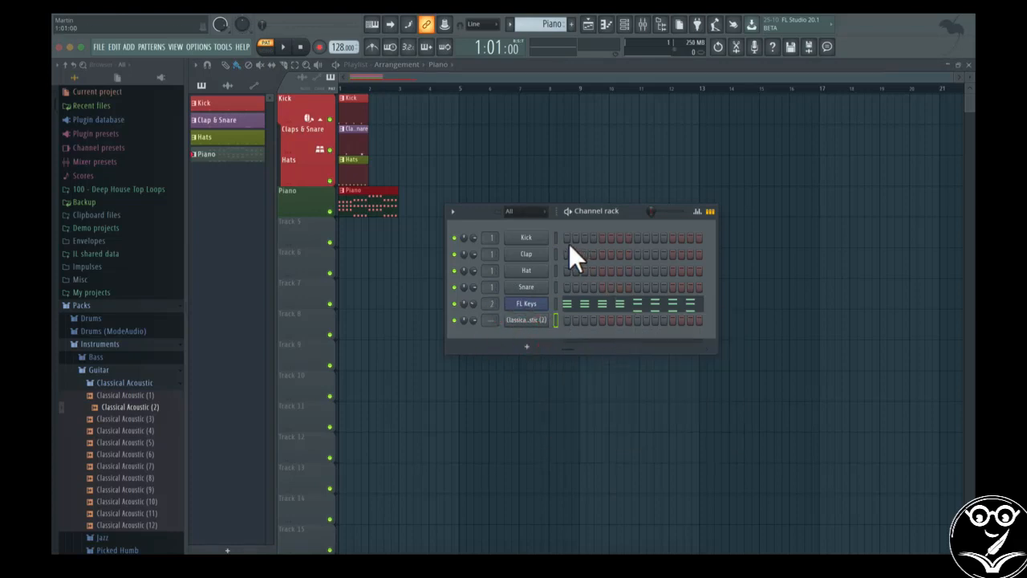
Examine the Kick channel's sample settings, volume envelope and miscellaneous settings, and close its window.
{"action": "left_click", "coordinate": [525, 239]}
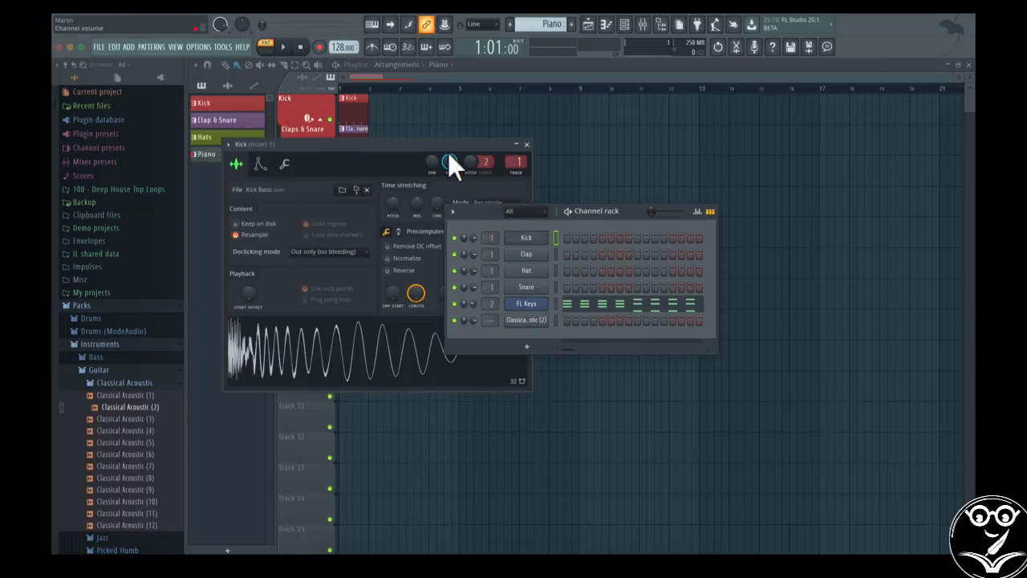
{"action": "left_click_drag", "start_coordinate": [439, 145], "coordinate": [456, 189]}
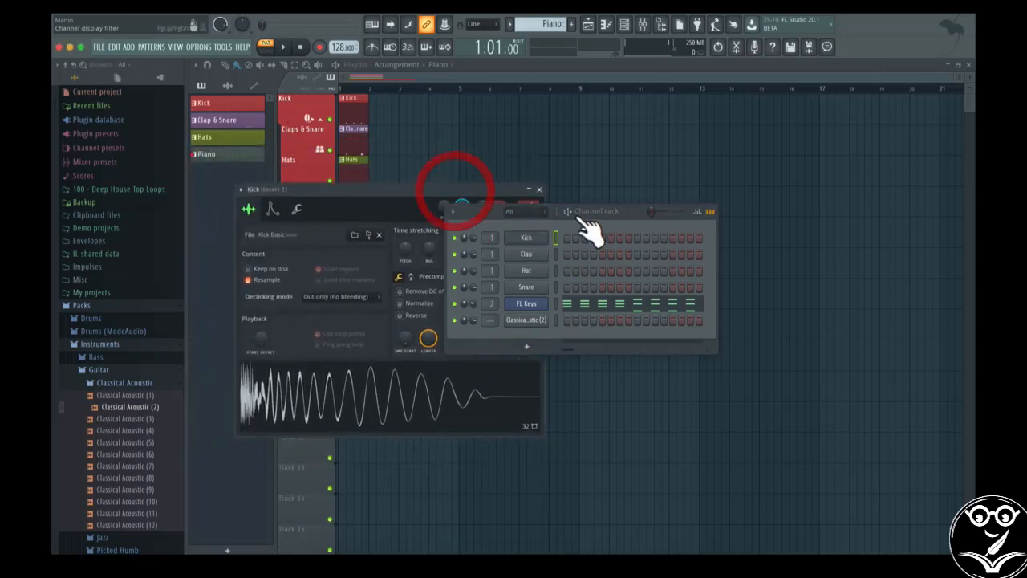
{"action": "left_click_drag", "start_coordinate": [666, 211], "coordinate": [821, 202]}
{"action": "left_click_drag", "start_coordinate": [461, 183], "coordinate": [502, 153]}
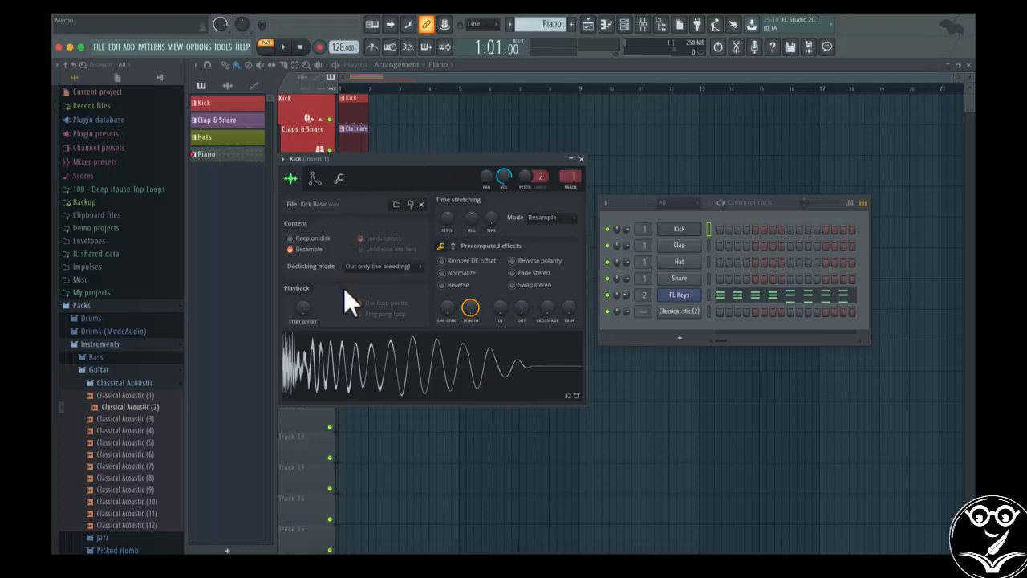
{"action": "left_click", "coordinate": [316, 178]}
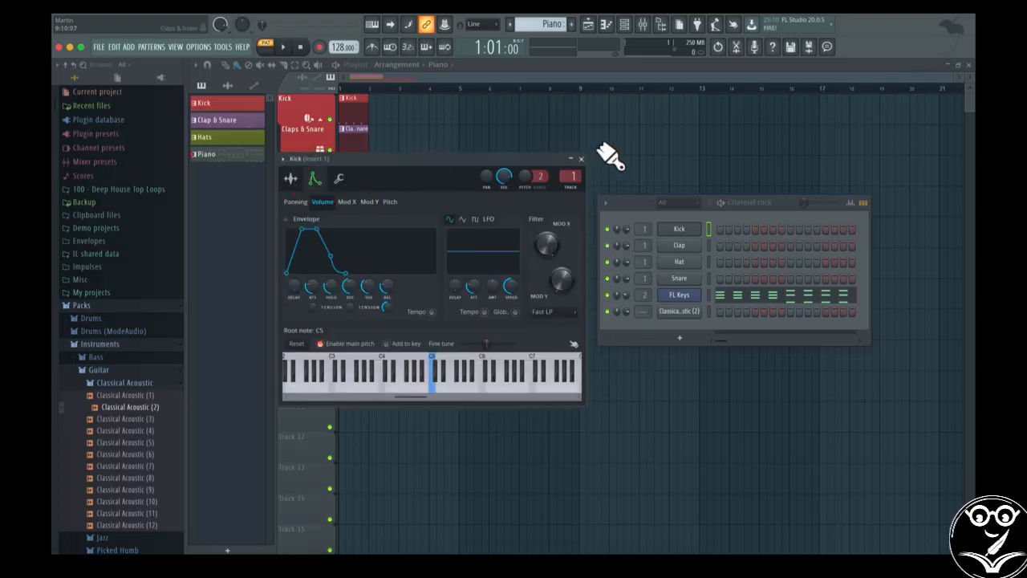
{"action": "left_click", "coordinate": [341, 178]}
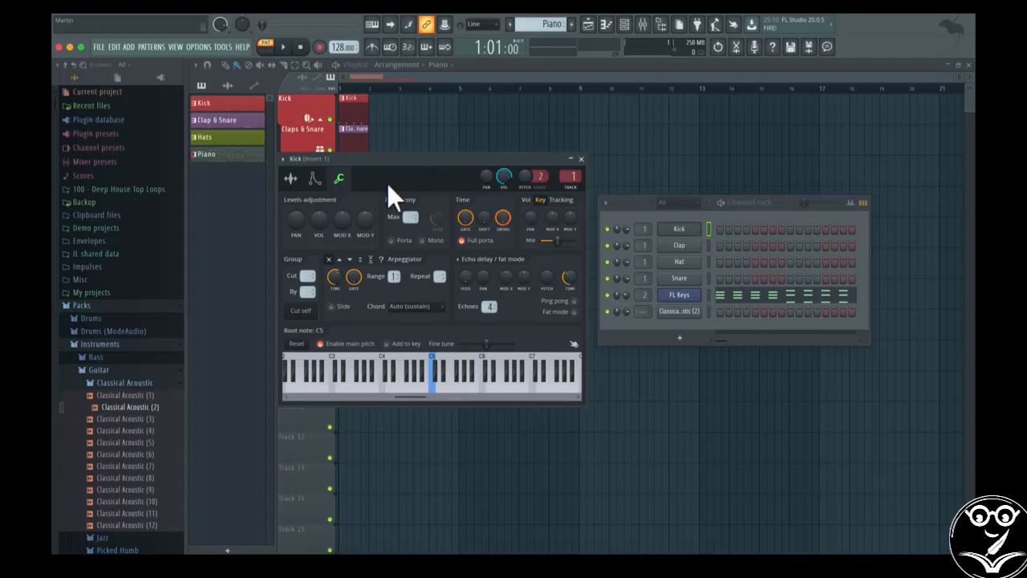
{"action": "left_click", "coordinate": [307, 176]}
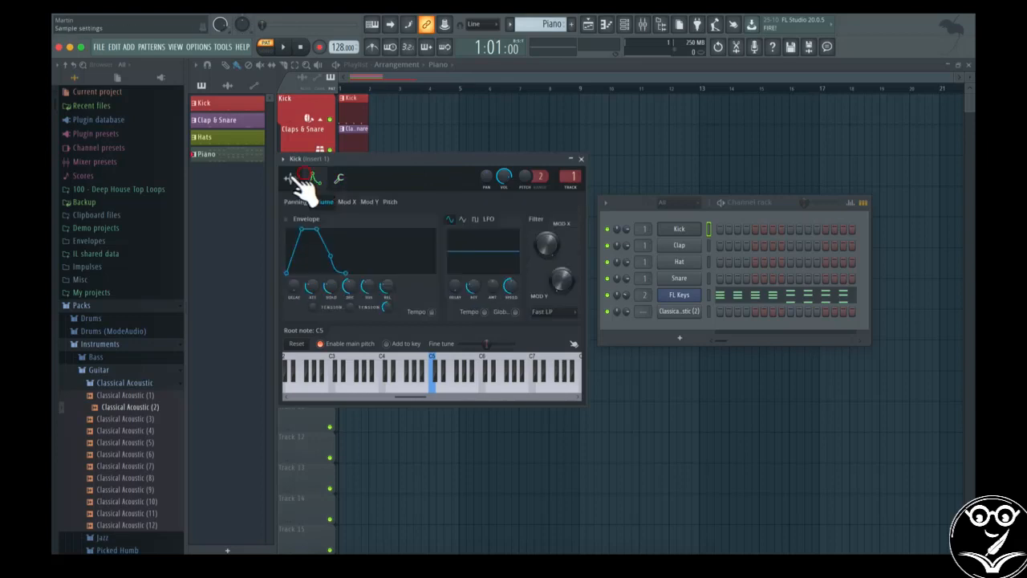
{"action": "left_click", "coordinate": [290, 178]}
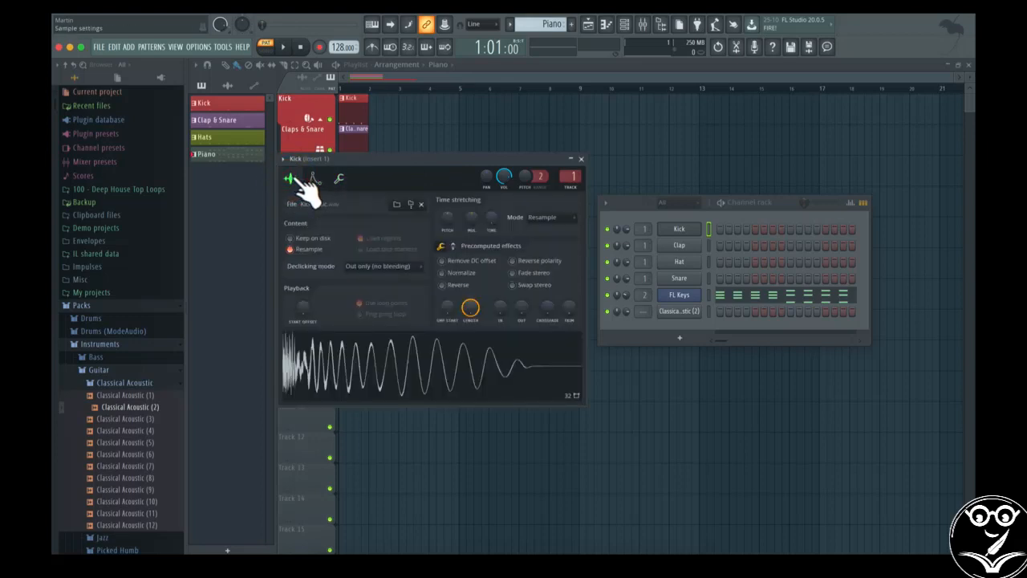
{"action": "left_click", "coordinate": [582, 159]}
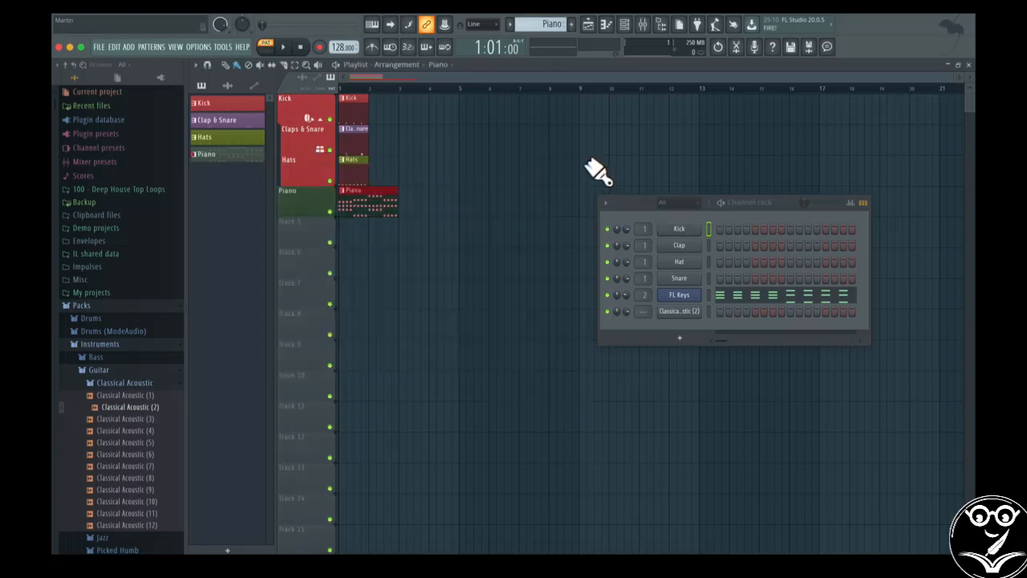
View the FL Keys instrument window and close it.
{"action": "left_click", "coordinate": [682, 297]}
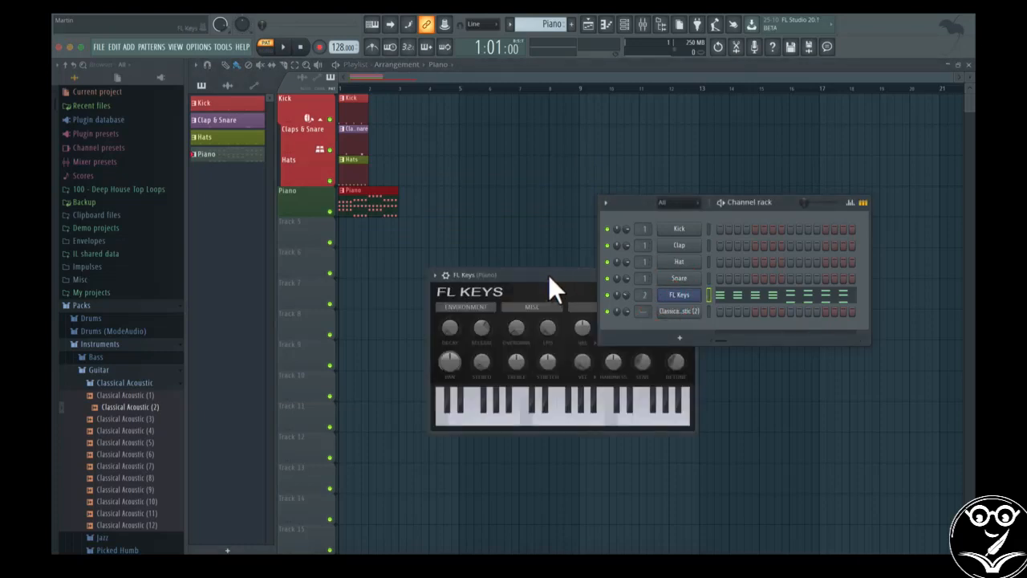
{"action": "left_click_drag", "start_coordinate": [548, 275], "coordinate": [424, 269]}
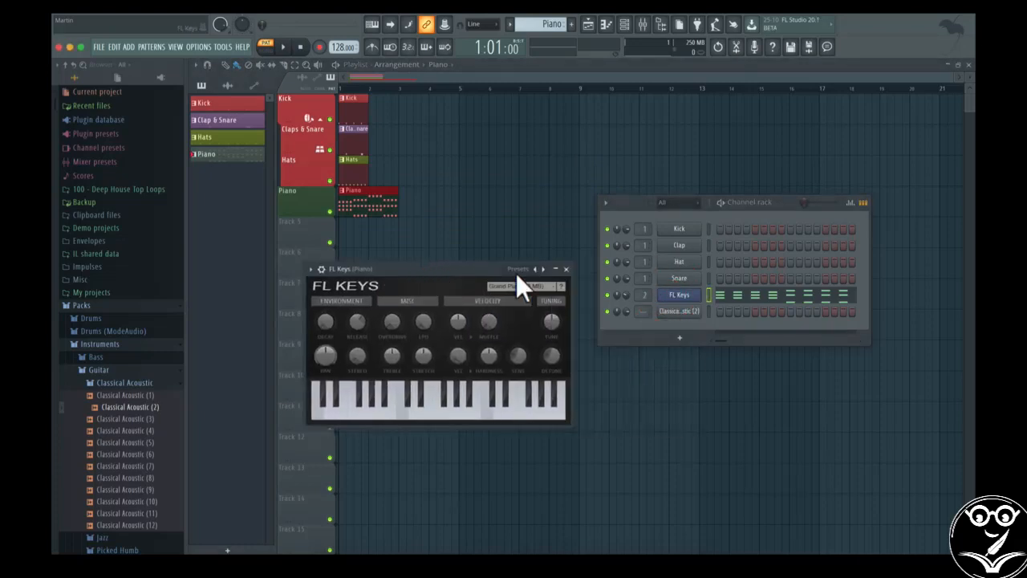
{"action": "left_click", "coordinate": [567, 270]}
Reposition the channel rack over the playlist and widen its channel names so that Classical Acoustic (2) fits in full.
{"action": "left_click_drag", "start_coordinate": [795, 209], "coordinate": [571, 190]}
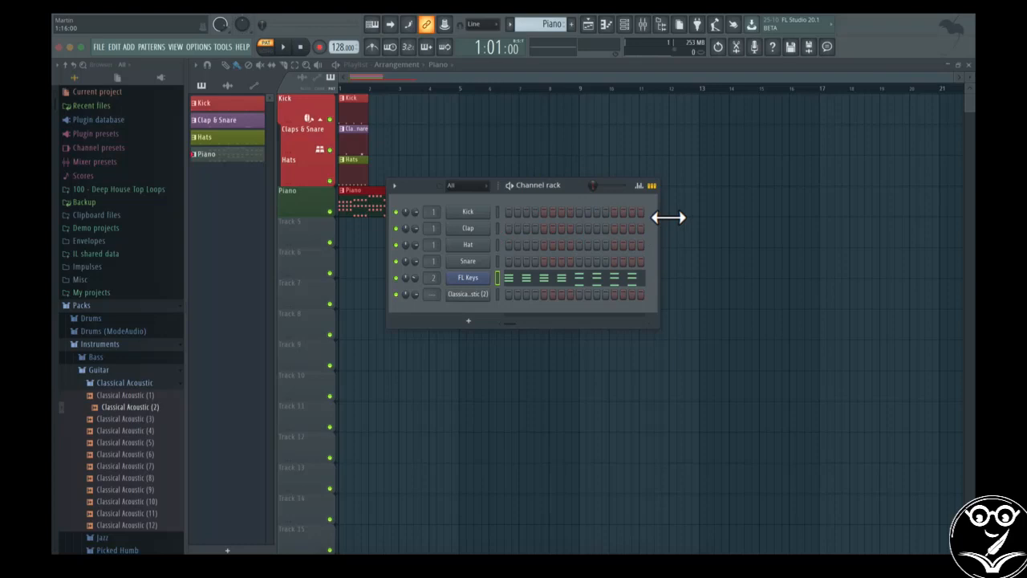
{"action": "left_click_drag", "start_coordinate": [668, 217], "coordinate": [682, 237]}
{"action": "left_click_drag", "start_coordinate": [666, 335], "coordinate": [672, 356]}
{"action": "left_click_drag", "start_coordinate": [538, 191], "coordinate": [585, 189]}
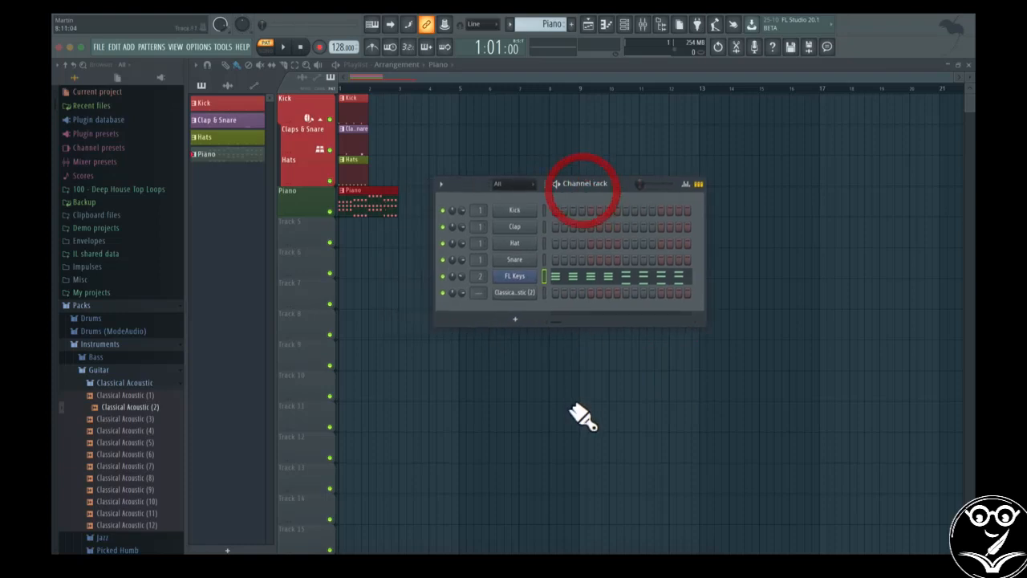
{"action": "left_click", "coordinate": [507, 185]}
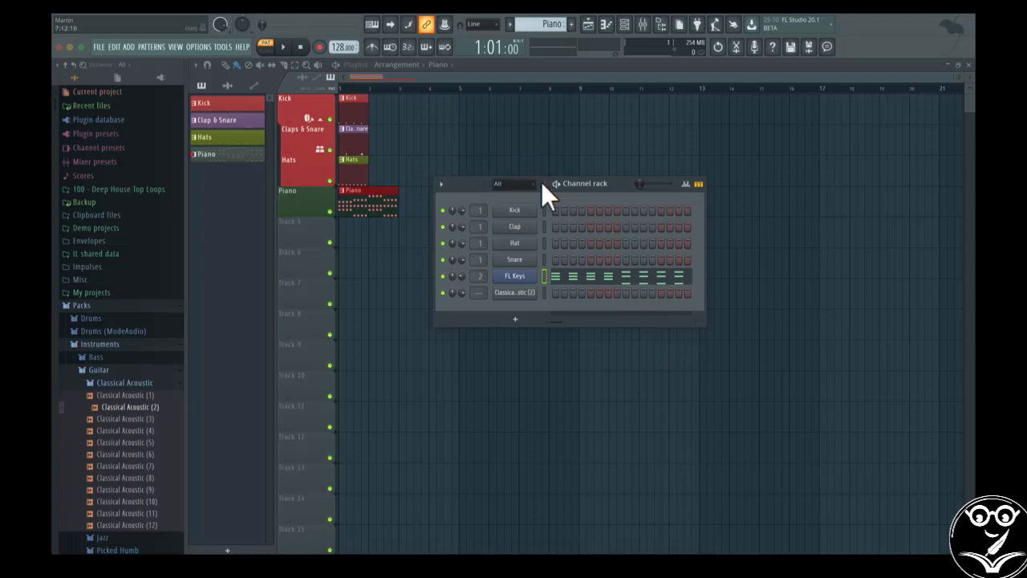
{"action": "left_click_drag", "start_coordinate": [553, 190], "coordinate": [583, 195]}
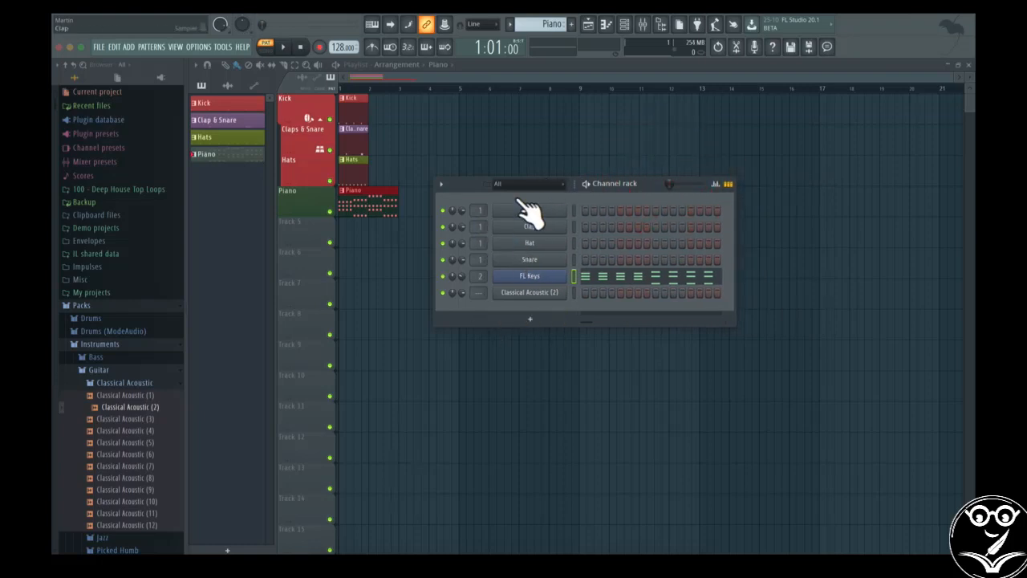
{"action": "left_click_drag", "start_coordinate": [582, 192], "coordinate": [570, 193]}
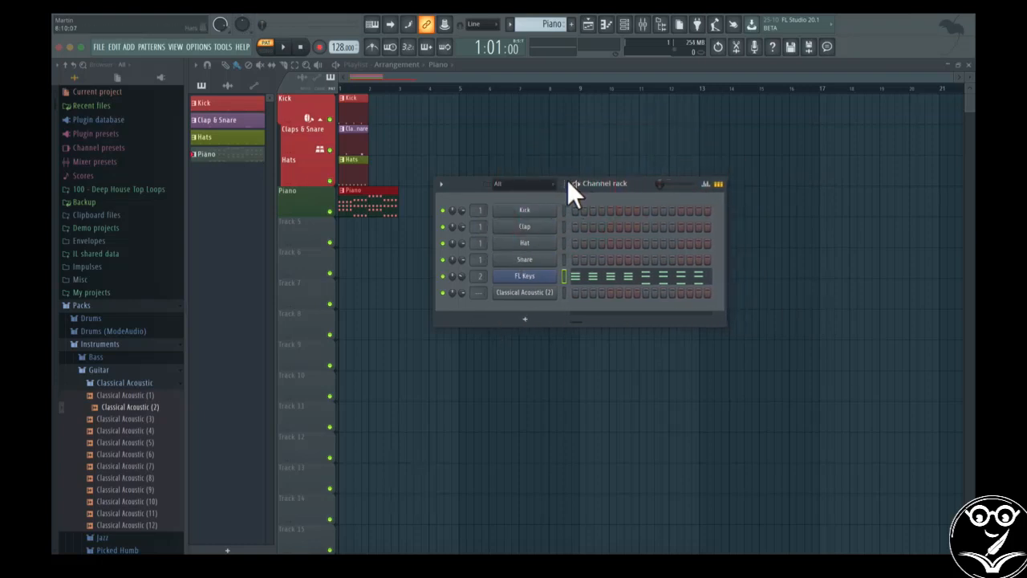
Play and stop the Piano pattern from the channel rack, and try out its swing amount.
{"action": "left_click", "coordinate": [576, 184]}
{"action": "key", "text": "space"}
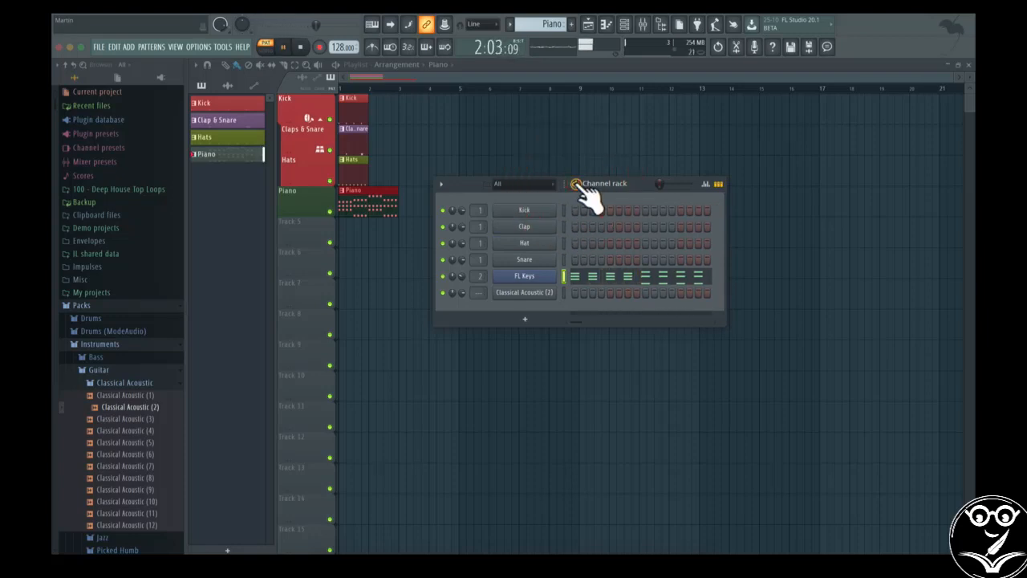
{"action": "key", "text": "space"}
{"action": "left_click", "coordinate": [576, 185]}
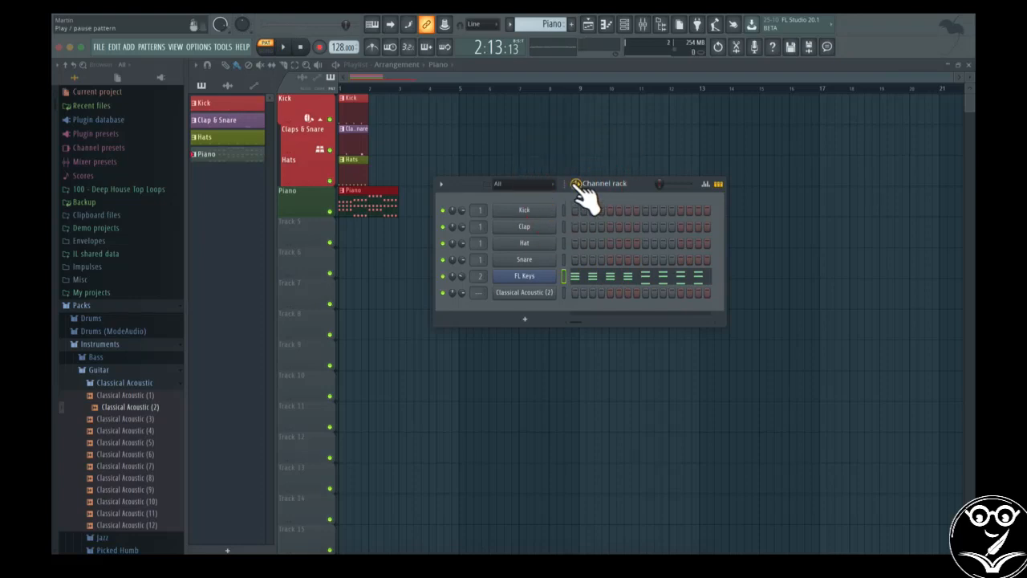
{"action": "left_click", "coordinate": [576, 184]}
{"action": "left_click_drag", "start_coordinate": [667, 186], "coordinate": [662, 186]}
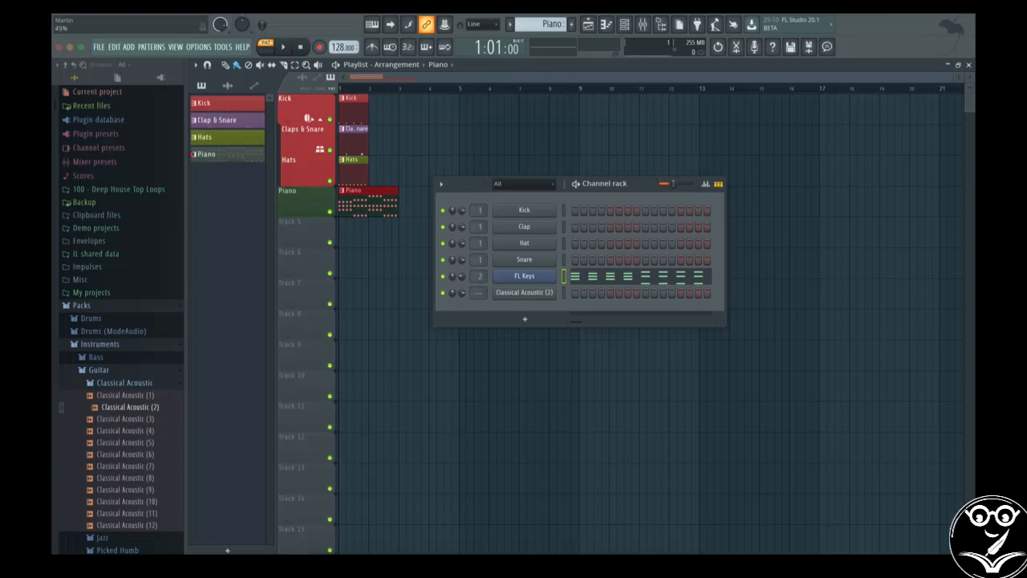
Show the FL Keys note velocities in the graph editor, and compare the channel rack's step view with its piano roll overview.
{"action": "left_click", "coordinate": [706, 187]}
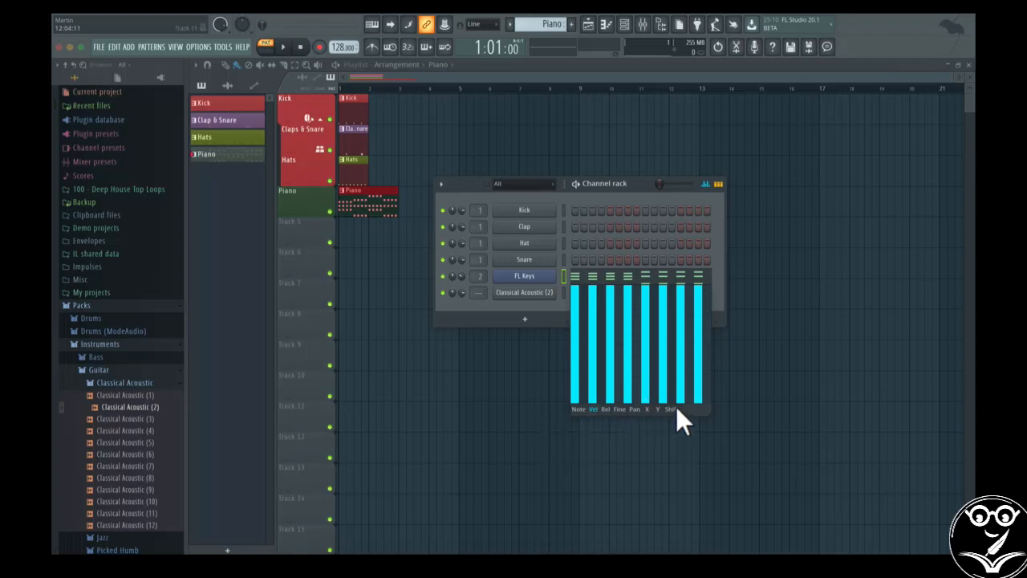
{"action": "left_click", "coordinate": [718, 185]}
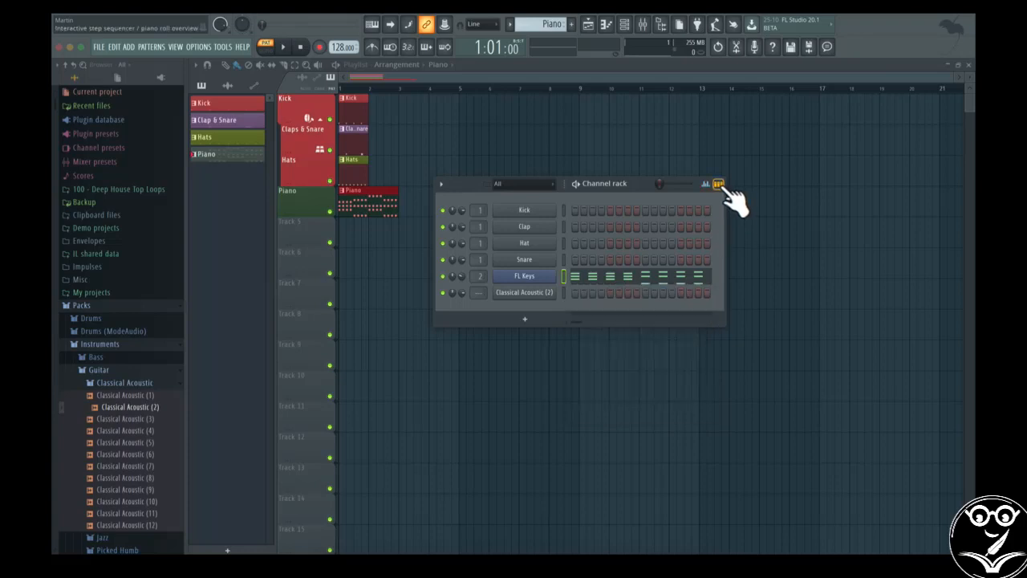
{"action": "left_click", "coordinate": [720, 185]}
{"action": "left_click", "coordinate": [720, 185]}
{"action": "left_click", "coordinate": [720, 186]}
{"action": "left_click", "coordinate": [720, 186]}
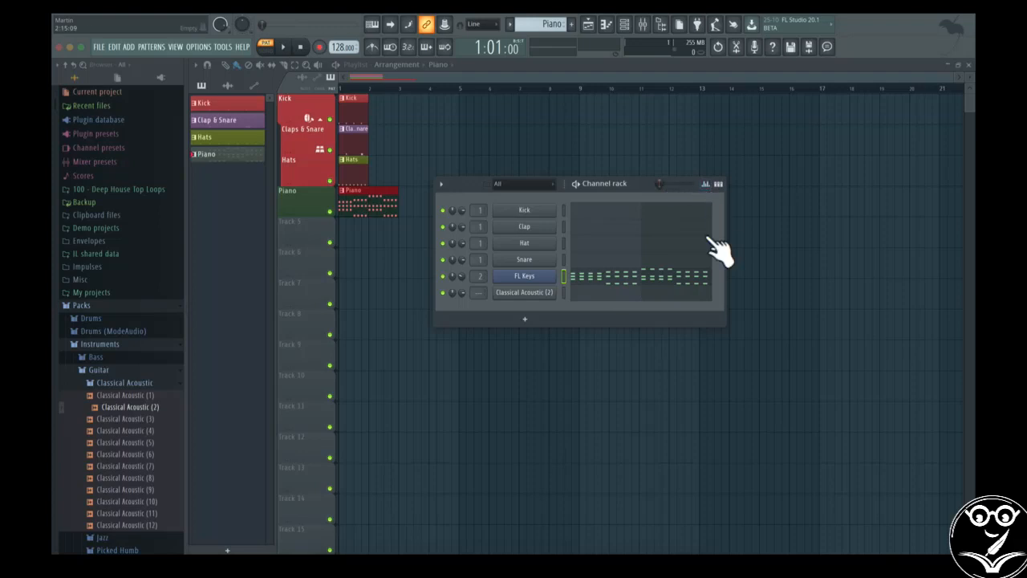
{"action": "left_click", "coordinate": [719, 185]}
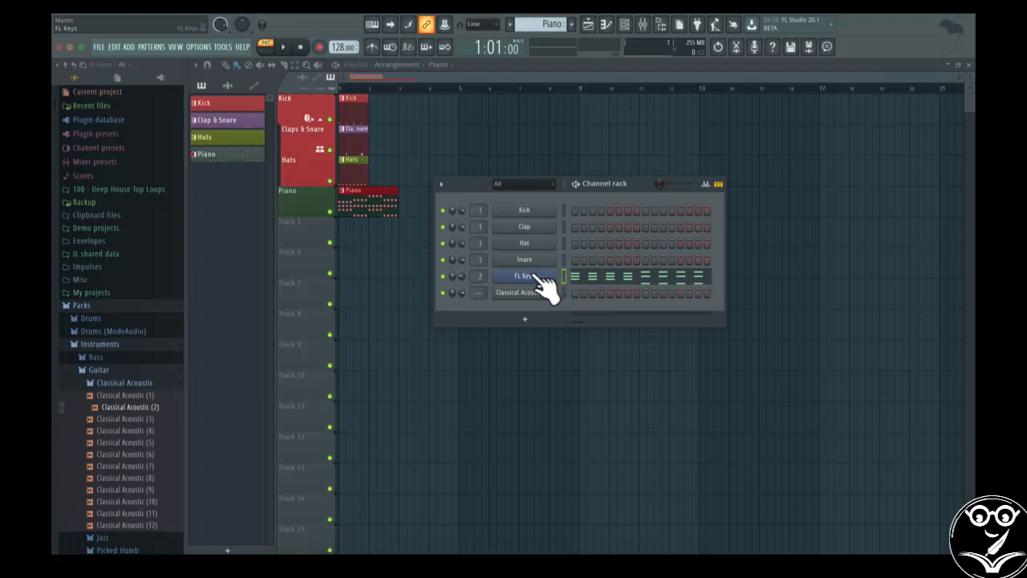
Try adding a B4 note at the start of bar 3 in the FL Keys piano roll, and return to the playlist.
{"action": "left_click", "coordinate": [634, 282]}
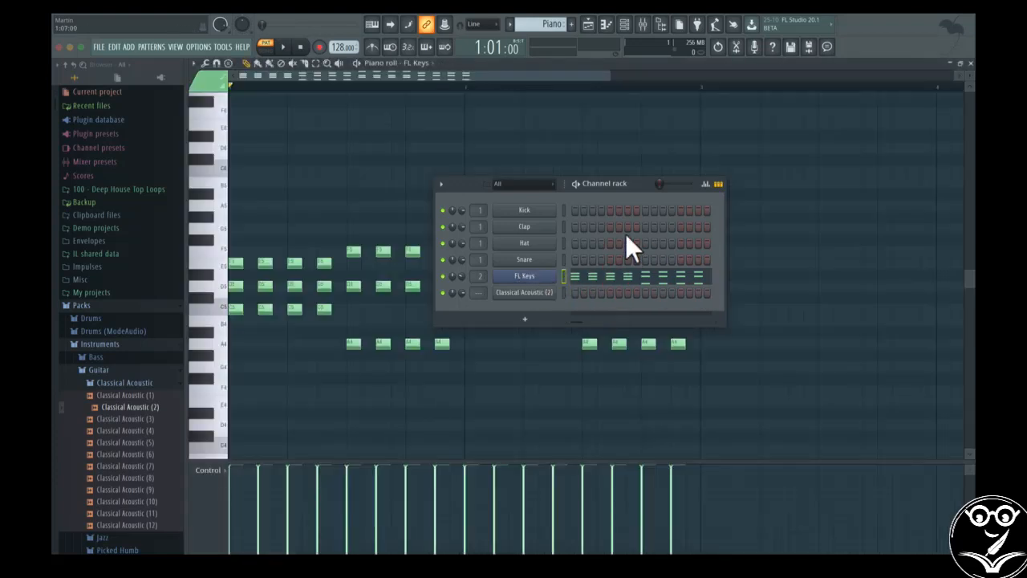
{"action": "left_click_drag", "start_coordinate": [622, 201], "coordinate": [811, 120]}
{"action": "left_click", "coordinate": [713, 321]}
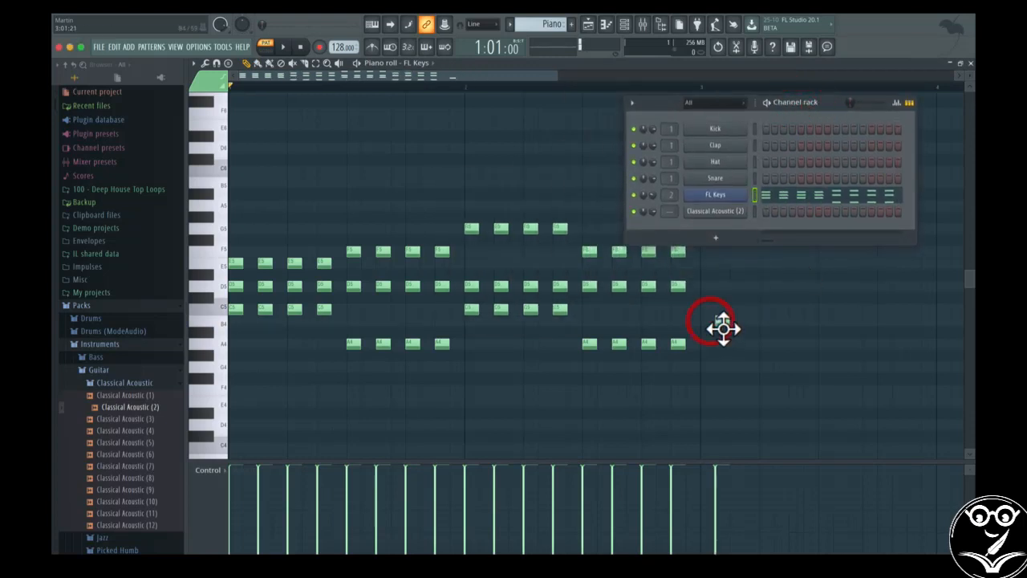
{"action": "left_click", "coordinate": [826, 197]}
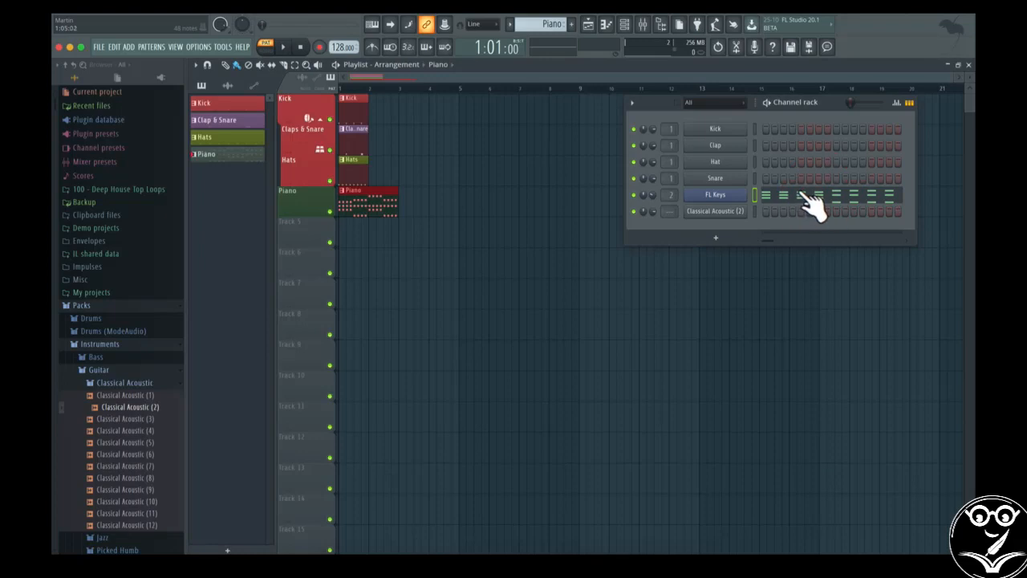
Place Kick hits on steps 1, 5, 9 and 13 of the Piano pattern and mute the FL Keys channel.
{"action": "left_click", "coordinate": [909, 102]}
{"action": "left_click", "coordinate": [767, 128]}
{"action": "left_click", "coordinate": [801, 128]}
{"action": "left_click", "coordinate": [836, 128]}
{"action": "left_click", "coordinate": [872, 129]}
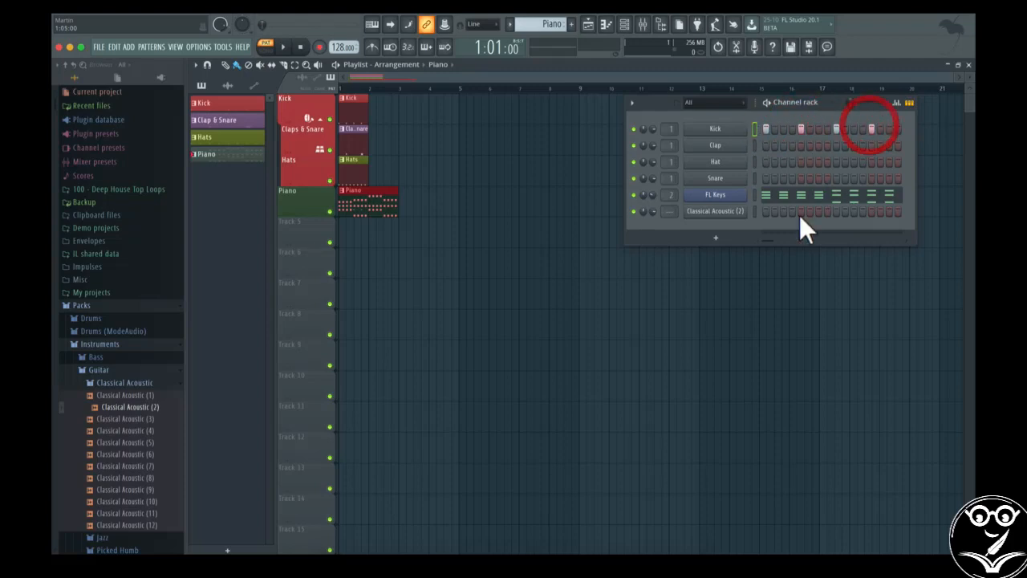
{"action": "left_click", "coordinate": [633, 195]}
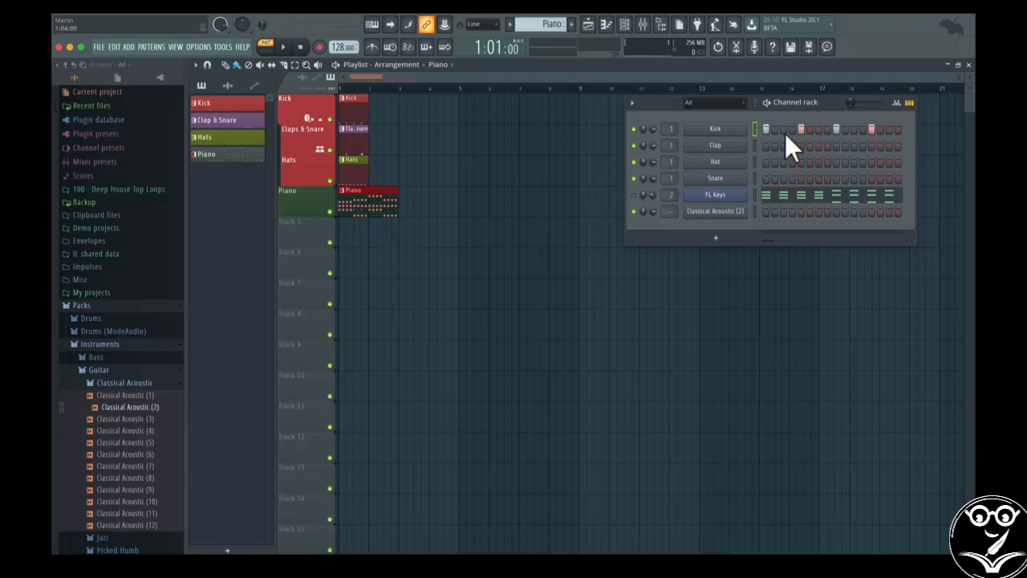
Play and stop the Piano pattern, and view the Kick notes in the piano roll from the channel rack's note overview.
{"action": "key", "text": "space"}
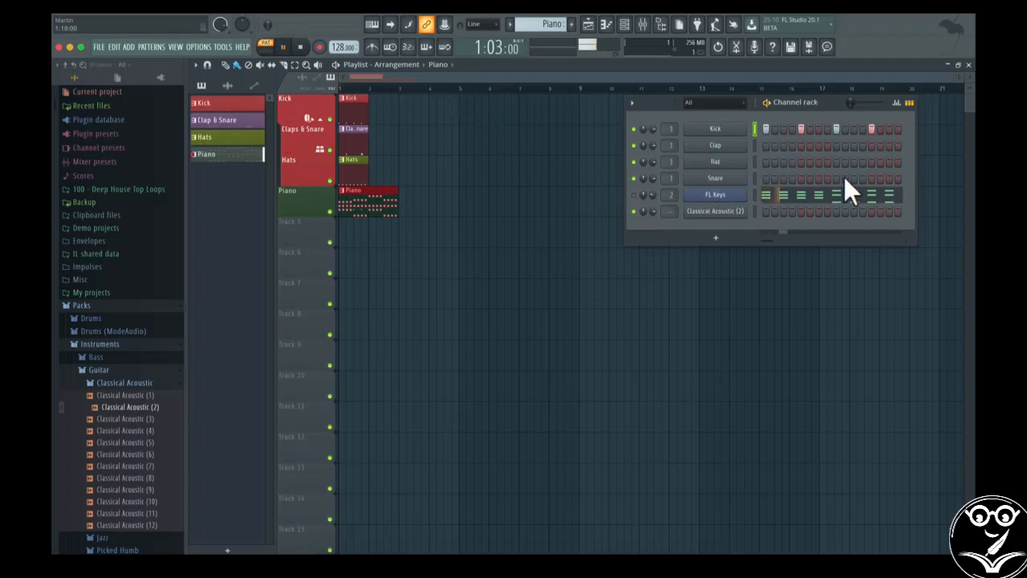
{"action": "key", "text": "space"}
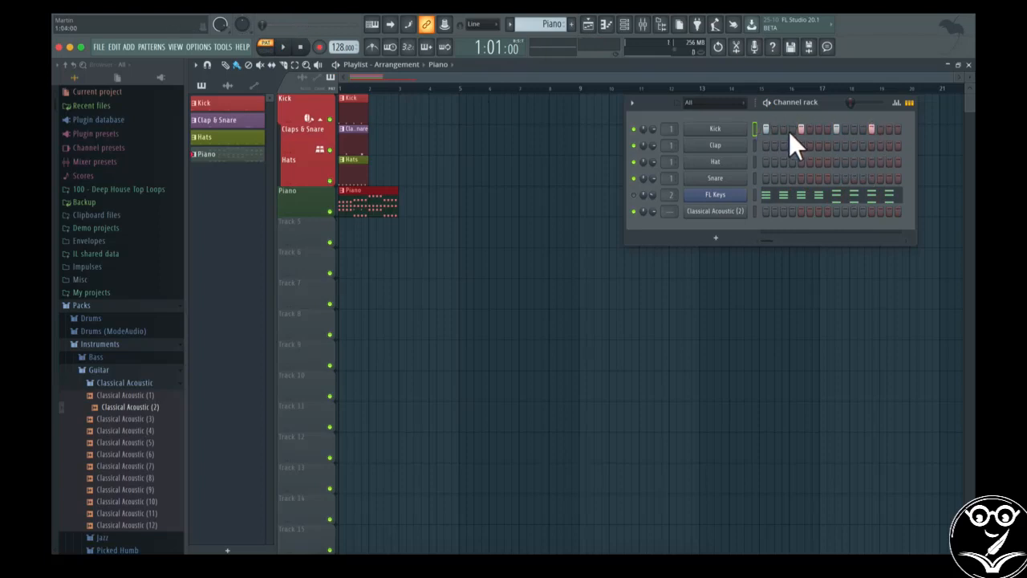
{"action": "left_click", "coordinate": [909, 104]}
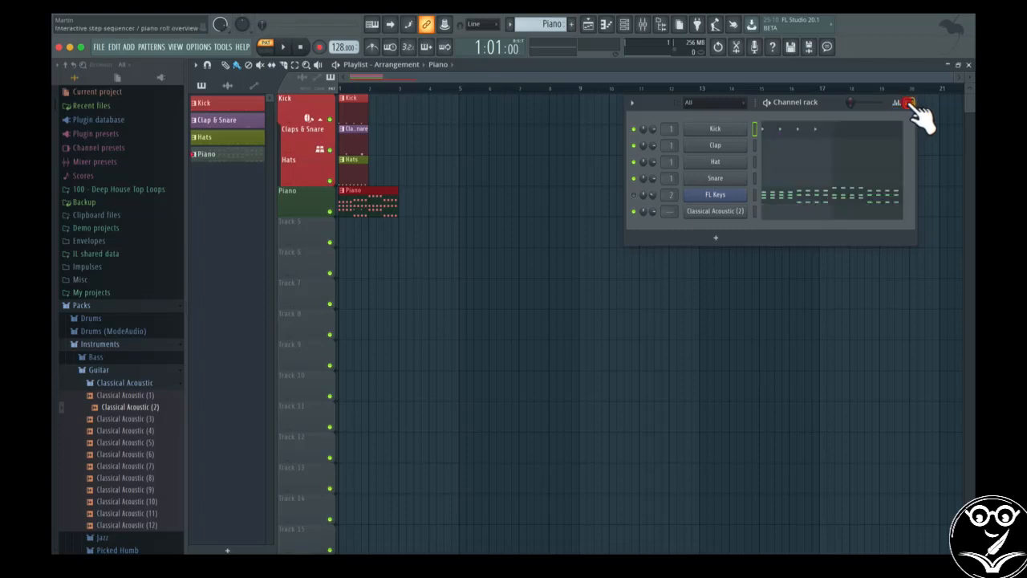
{"action": "left_click", "coordinate": [798, 138]}
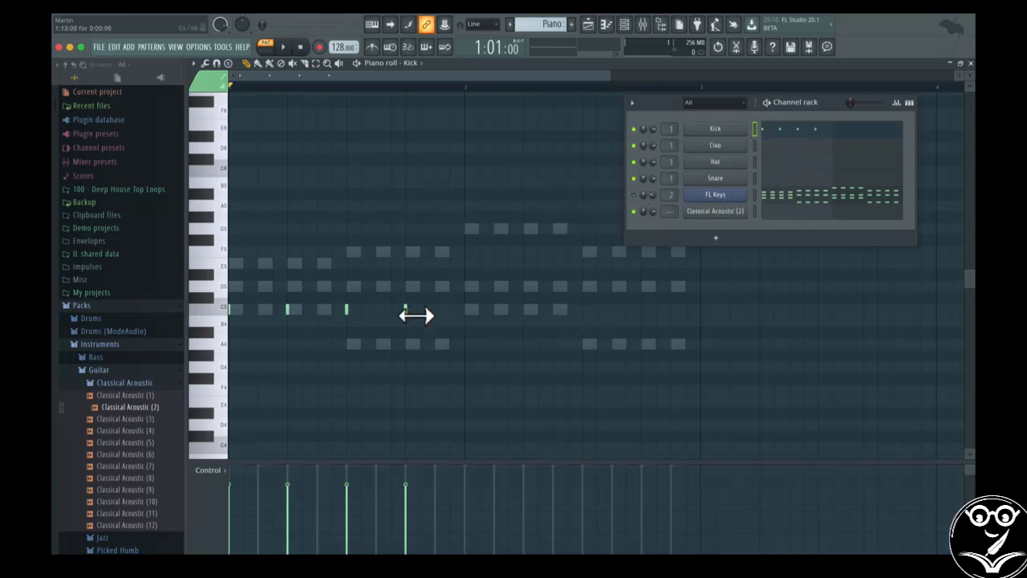
{"action": "left_click", "coordinate": [784, 127]}
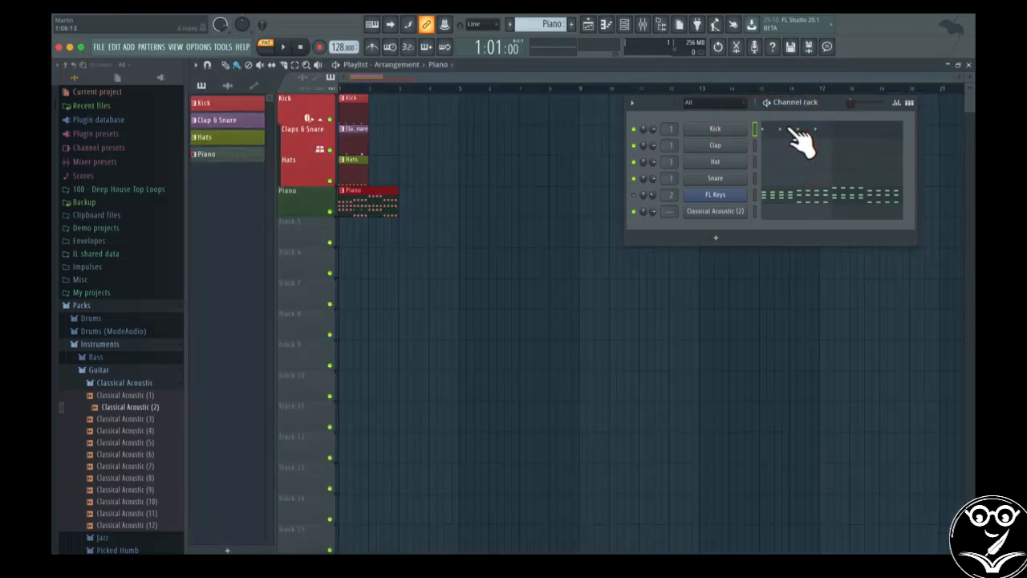
View the Kick and FL Keys piano rolls from the channel rack's overview, and return the rack to step view.
{"action": "left_click", "coordinate": [788, 130]}
{"action": "left_click", "coordinate": [789, 129]}
{"action": "left_click", "coordinate": [789, 129]}
{"action": "left_click", "coordinate": [789, 129]}
{"action": "left_click", "coordinate": [792, 128]}
{"action": "left_click", "coordinate": [792, 129]}
{"action": "left_click", "coordinate": [834, 201]}
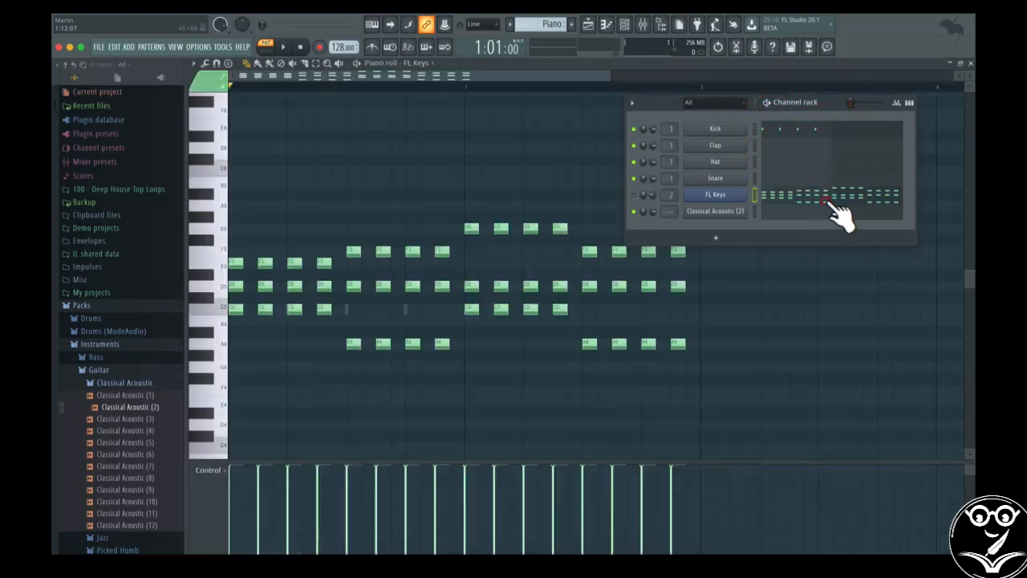
{"action": "left_click", "coordinate": [826, 199]}
{"action": "left_click", "coordinate": [909, 102]}
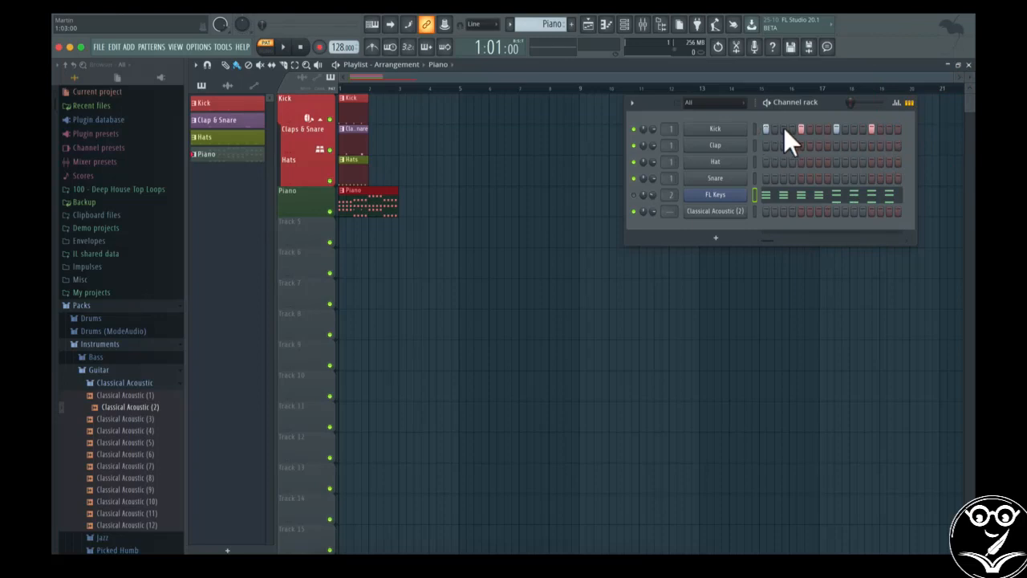
Try filling the Piano pattern's Kick channel every 2 and every 4 steps, and clear all its Kick steps.
{"action": "left_click", "coordinate": [889, 129]}
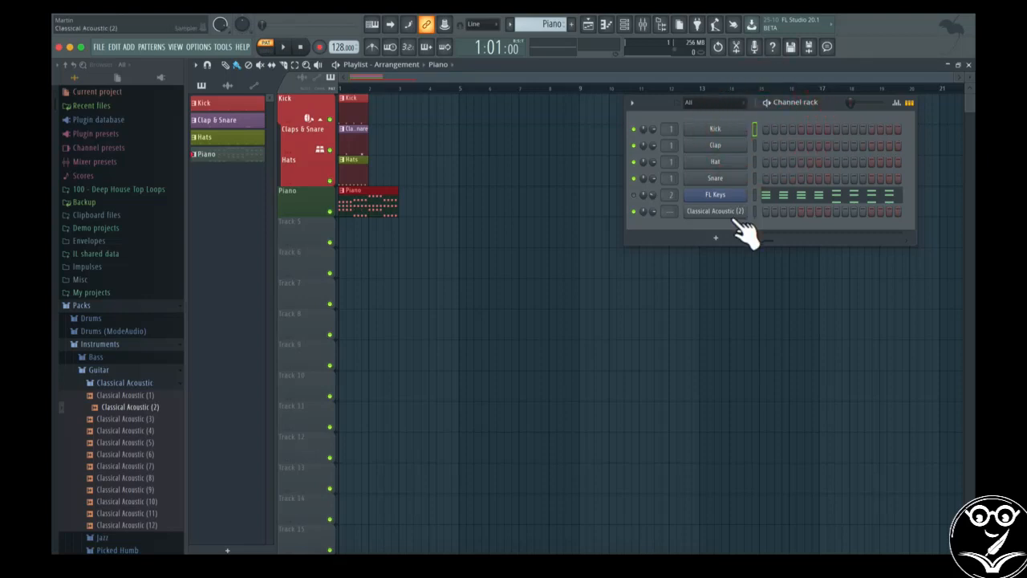
{"action": "right_click", "coordinate": [718, 128]}
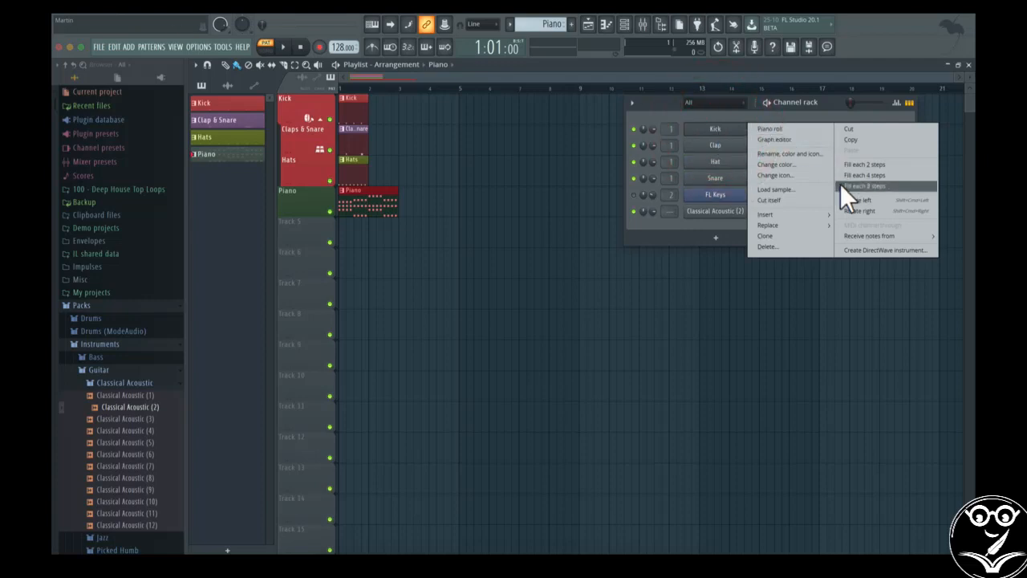
{"action": "left_click", "coordinate": [868, 164]}
{"action": "right_click", "coordinate": [731, 129]}
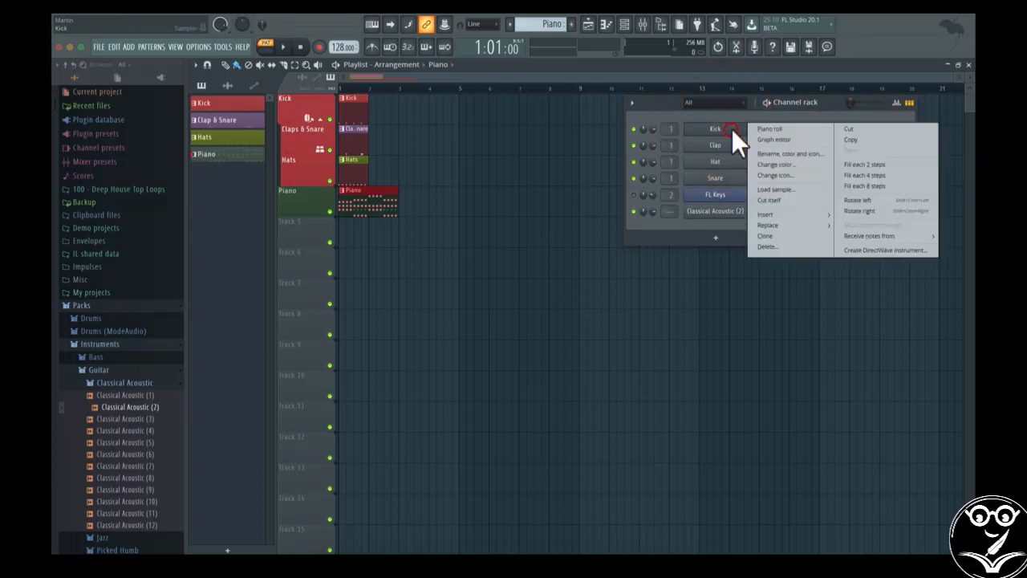
{"action": "left_click", "coordinate": [873, 176]}
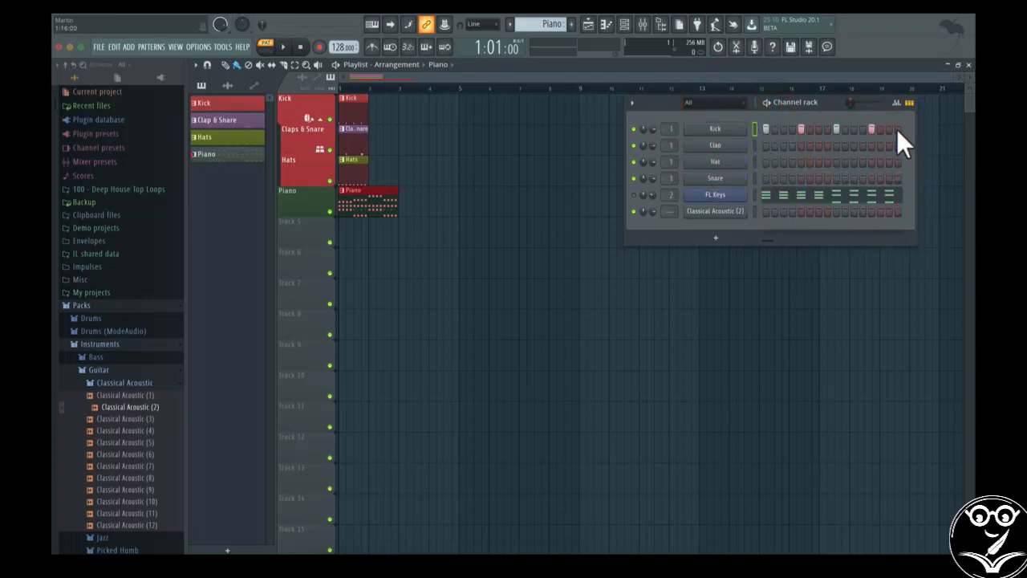
{"action": "left_click_drag", "start_coordinate": [815, 126], "coordinate": [769, 133]}
Create a new empty pattern named Drums.
{"action": "left_click", "coordinate": [579, 24]}
{"action": "type", "text": "D"}
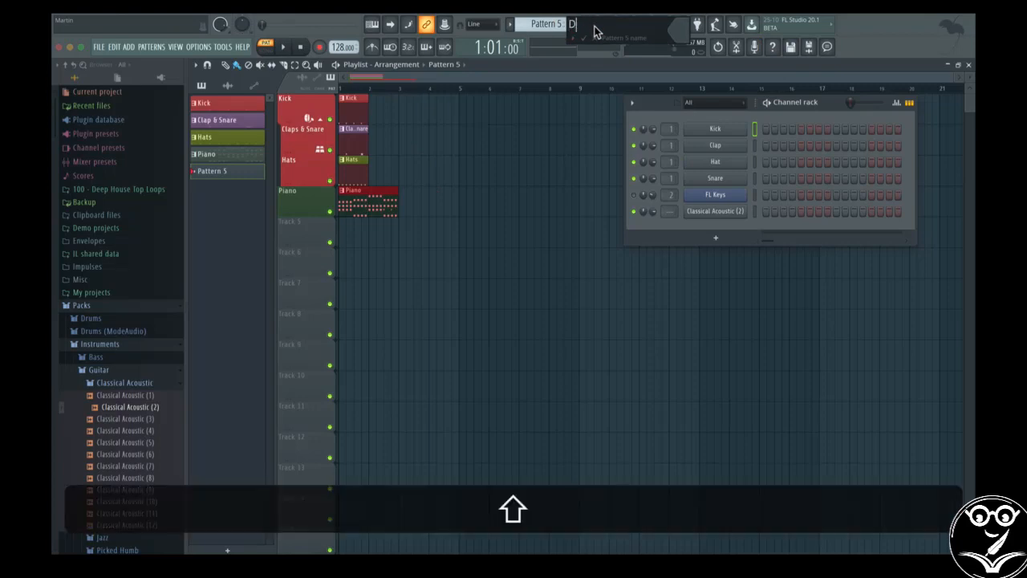
{"action": "type", "text": "rums"}
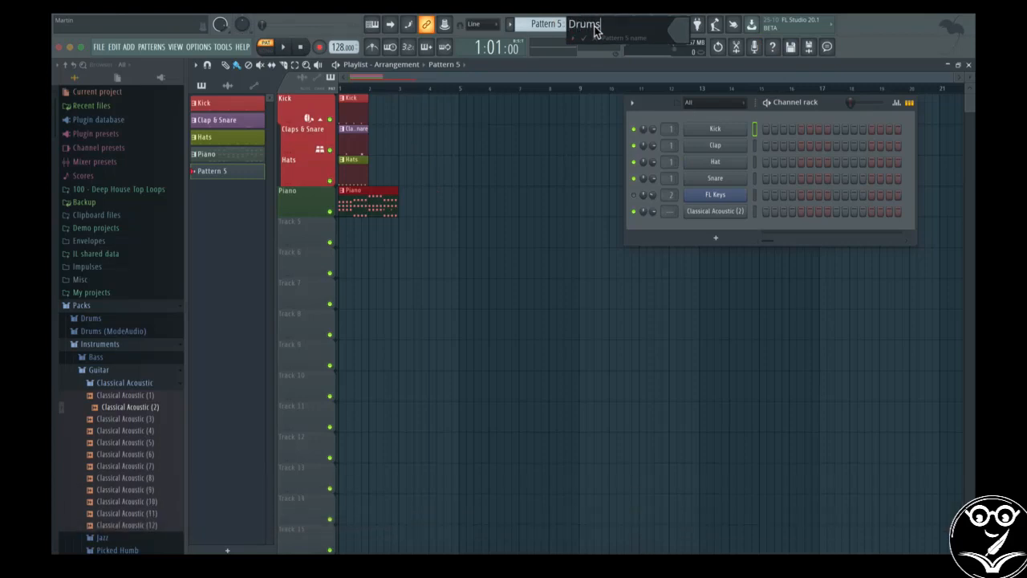
{"action": "key", "text": "Return"}
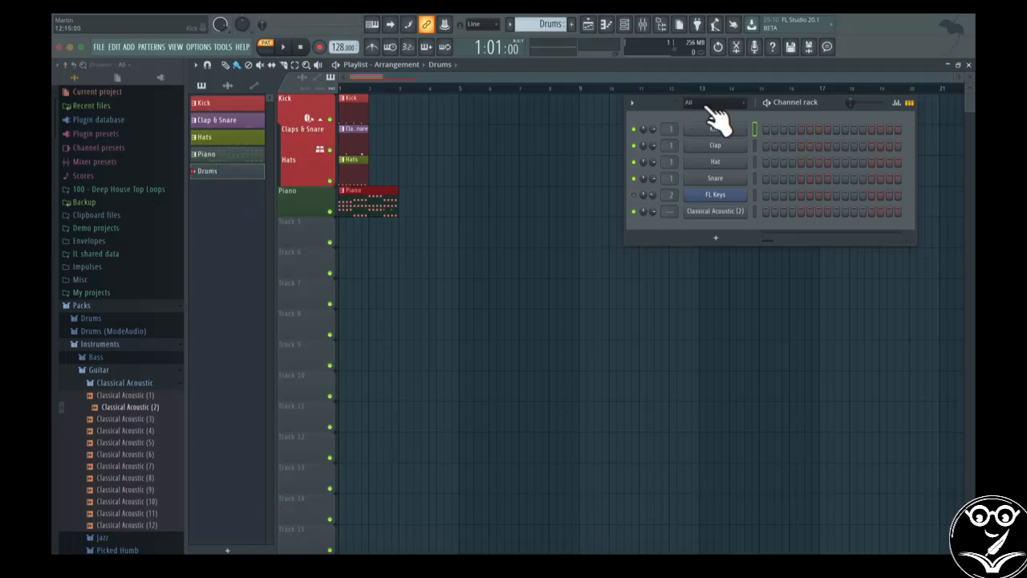
Fill the Drums pattern's Kick channel every 4 steps and its Clap channel every 8 steps.
{"action": "left_click_drag", "start_coordinate": [646, 108], "coordinate": [483, 126]}
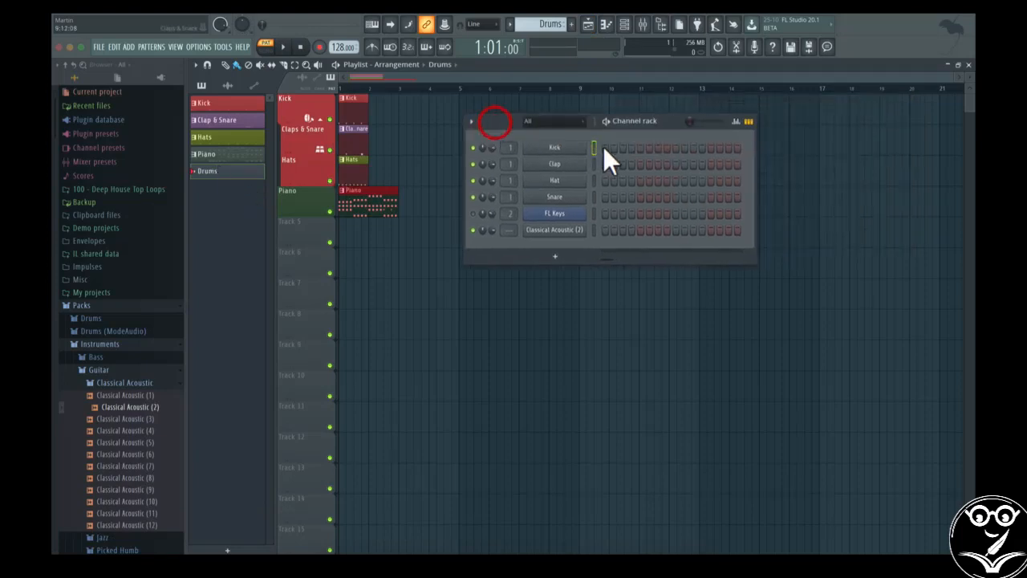
{"action": "right_click", "coordinate": [565, 145]}
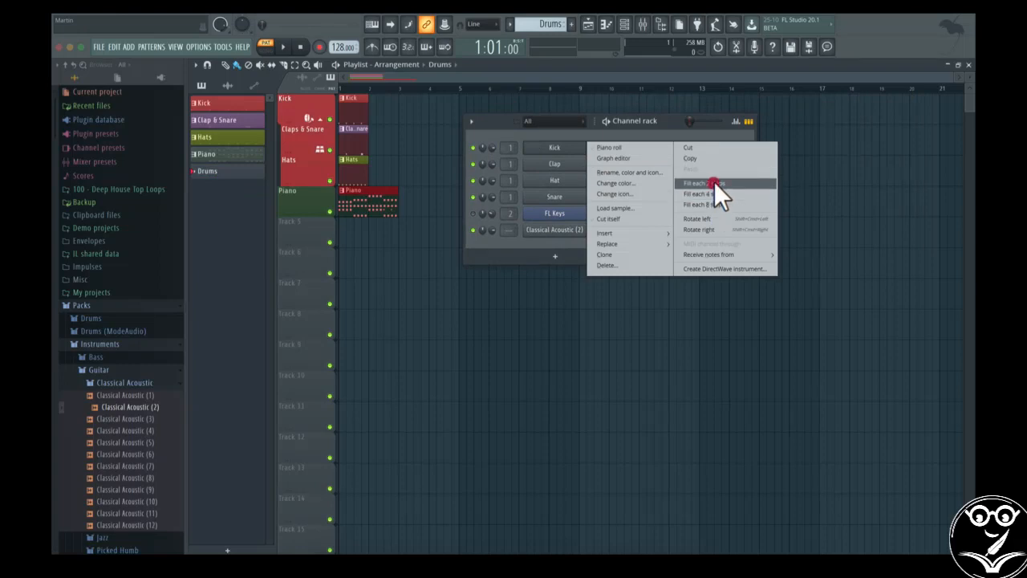
{"action": "left_click", "coordinate": [713, 183]}
{"action": "right_click", "coordinate": [576, 149]}
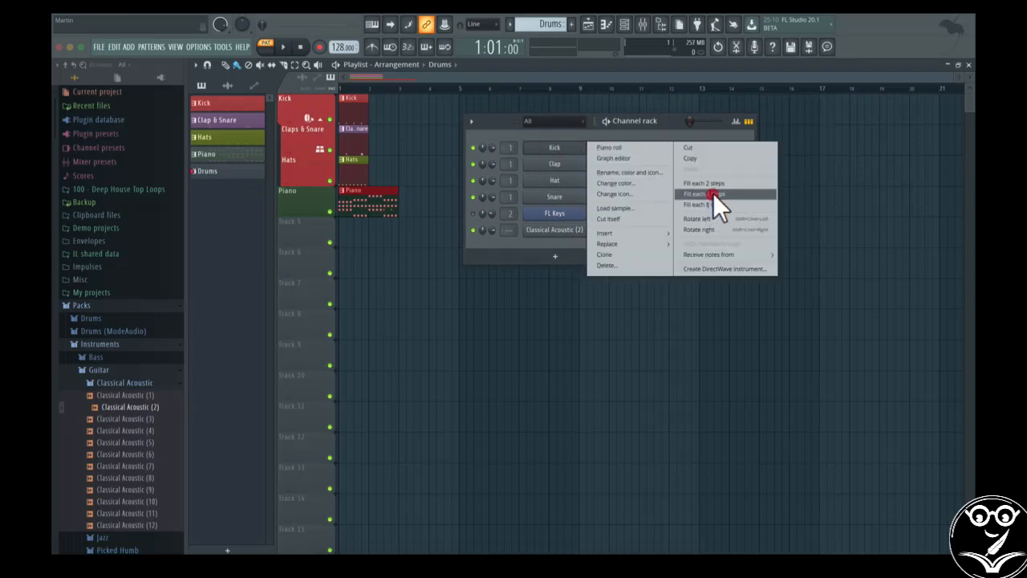
{"action": "left_click", "coordinate": [713, 192]}
{"action": "right_click", "coordinate": [549, 163]}
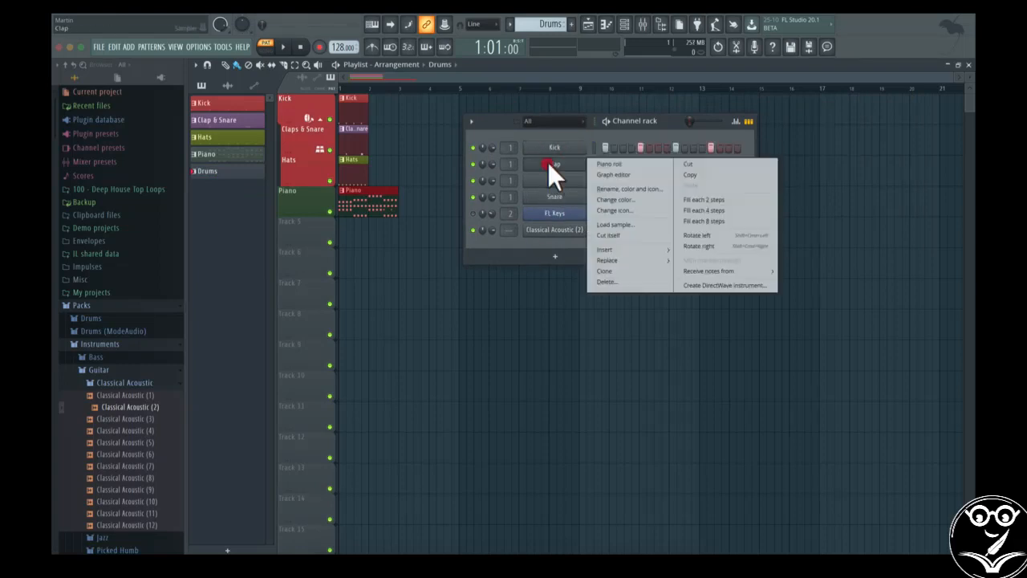
{"action": "left_click", "coordinate": [704, 221]}
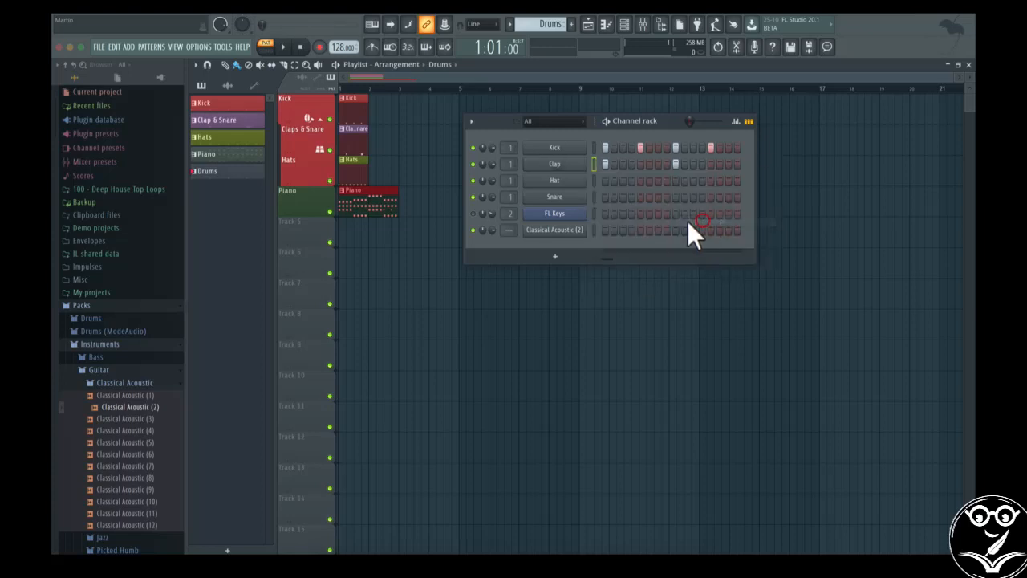
Fill the Hat channel every 2 steps and the Snare channel every 8 steps, and play the Drums pattern.
{"action": "right_click", "coordinate": [560, 180]}
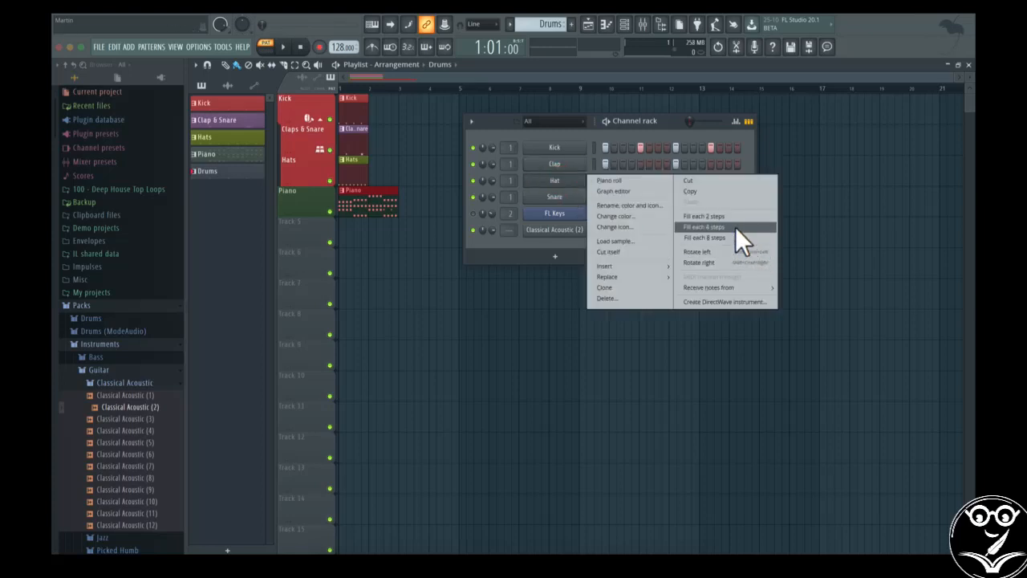
{"action": "left_click", "coordinate": [733, 216]}
{"action": "right_click", "coordinate": [577, 195]}
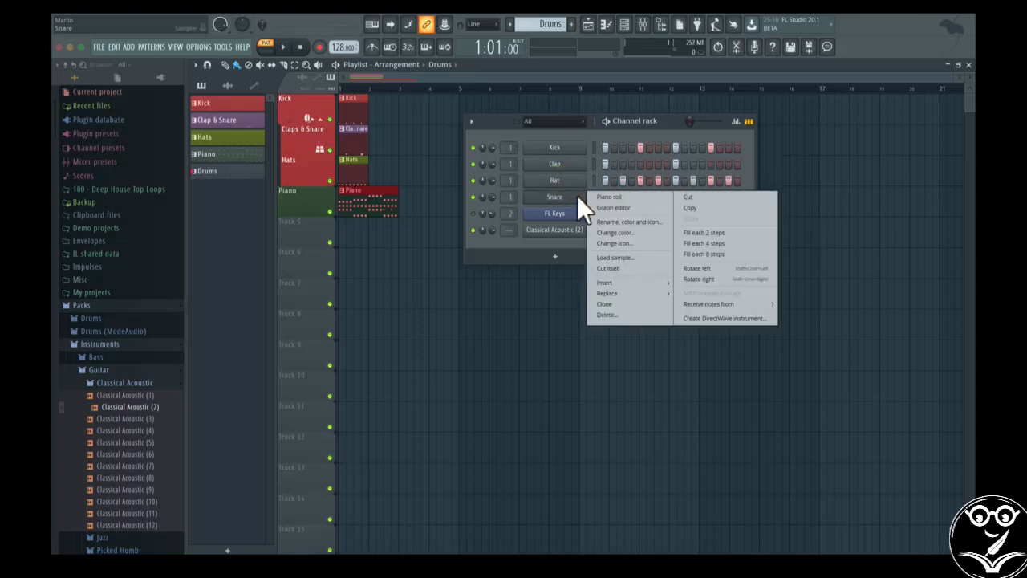
{"action": "left_click", "coordinate": [721, 253]}
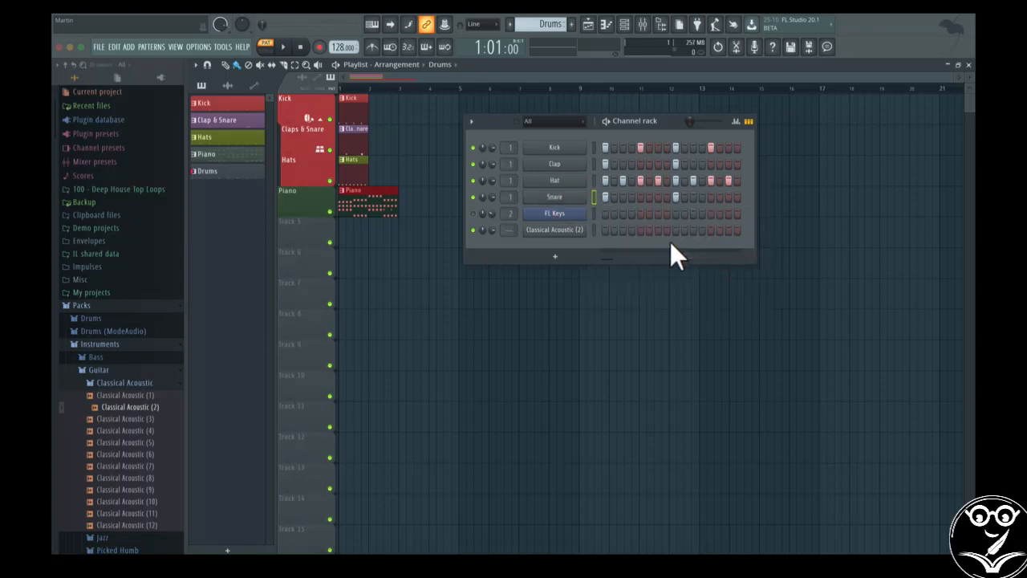
{"action": "key", "text": "space"}
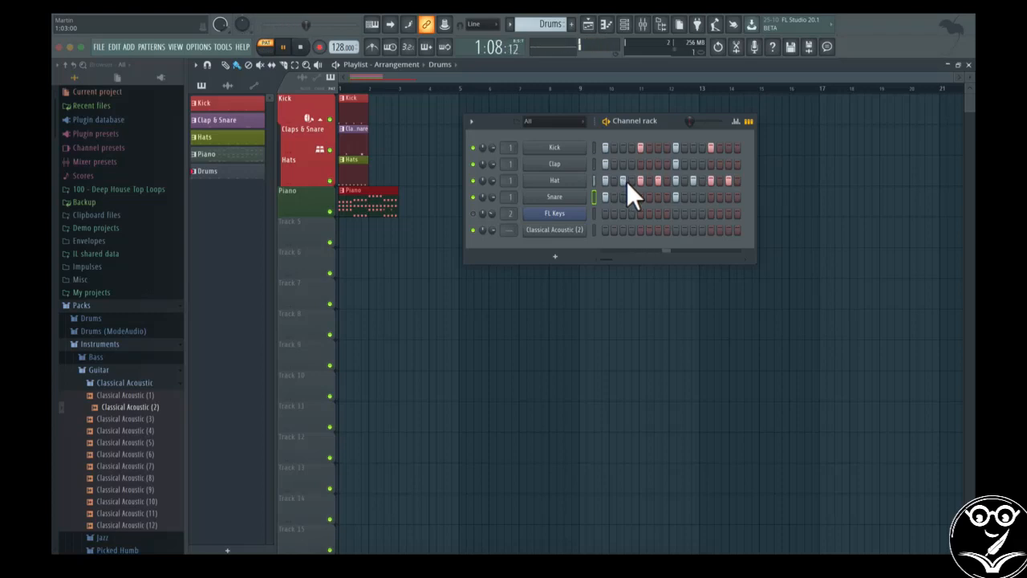
{"action": "key", "text": "space"}
Replace the Clap and Snare hits with hits on steps 5 and 13 only, and play the Drums pattern.
{"action": "left_click", "coordinate": [605, 163]}
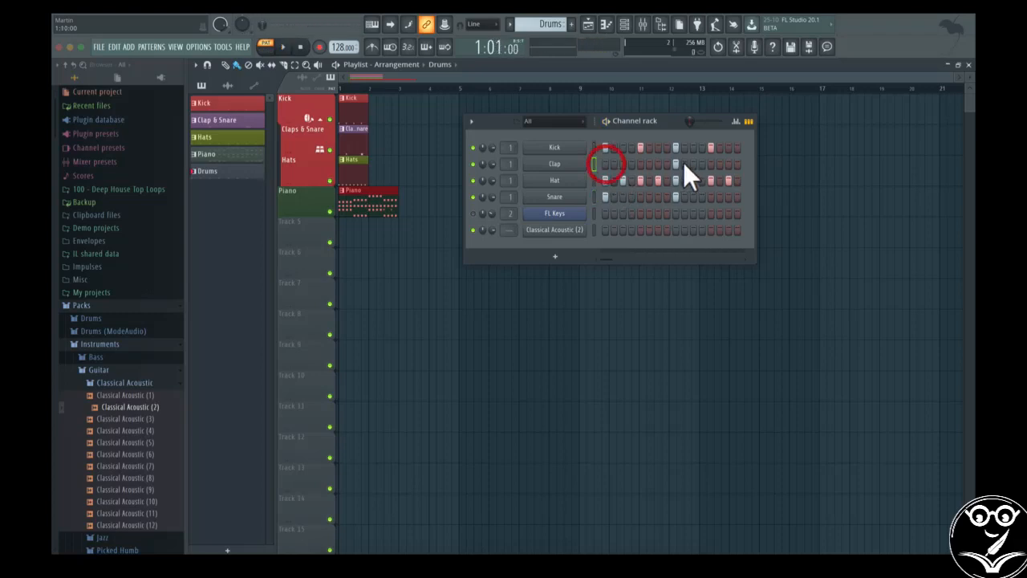
{"action": "left_click", "coordinate": [676, 197]}
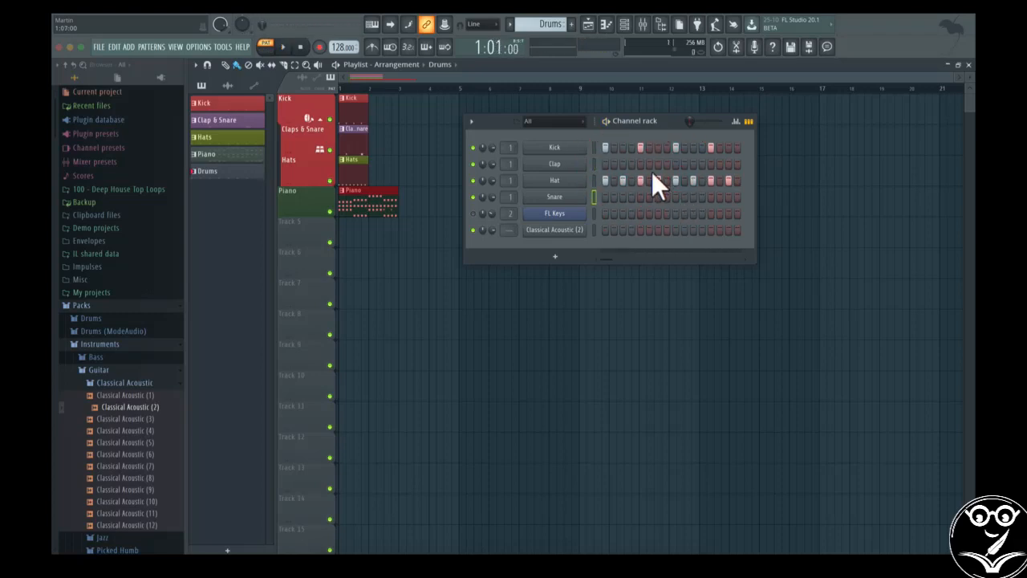
{"action": "left_click", "coordinate": [640, 163]}
{"action": "left_click", "coordinate": [711, 164]}
{"action": "left_click", "coordinate": [711, 196]}
{"action": "left_click", "coordinate": [640, 196]}
{"action": "key", "text": "space"}
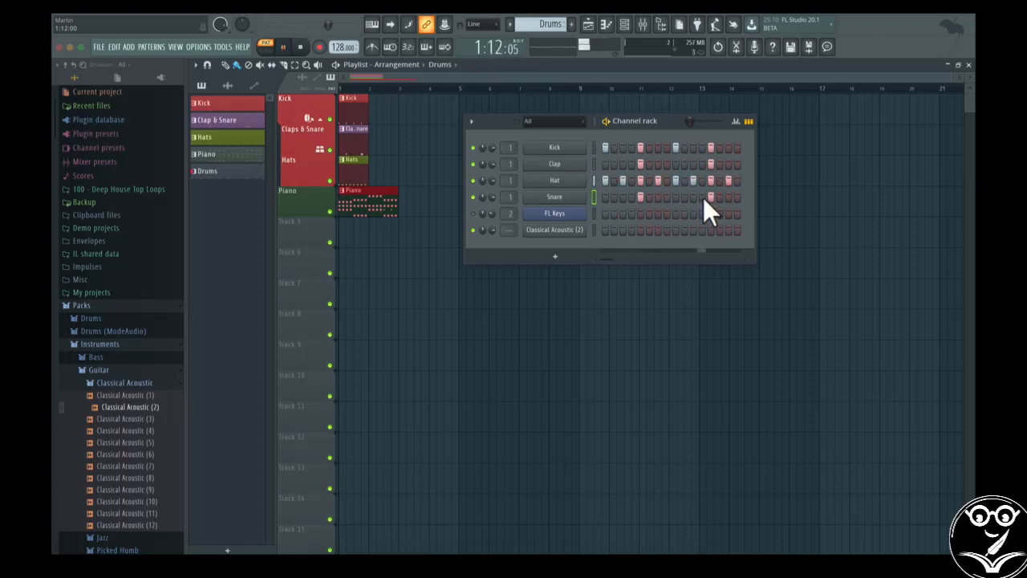
{"action": "key", "text": "space"}
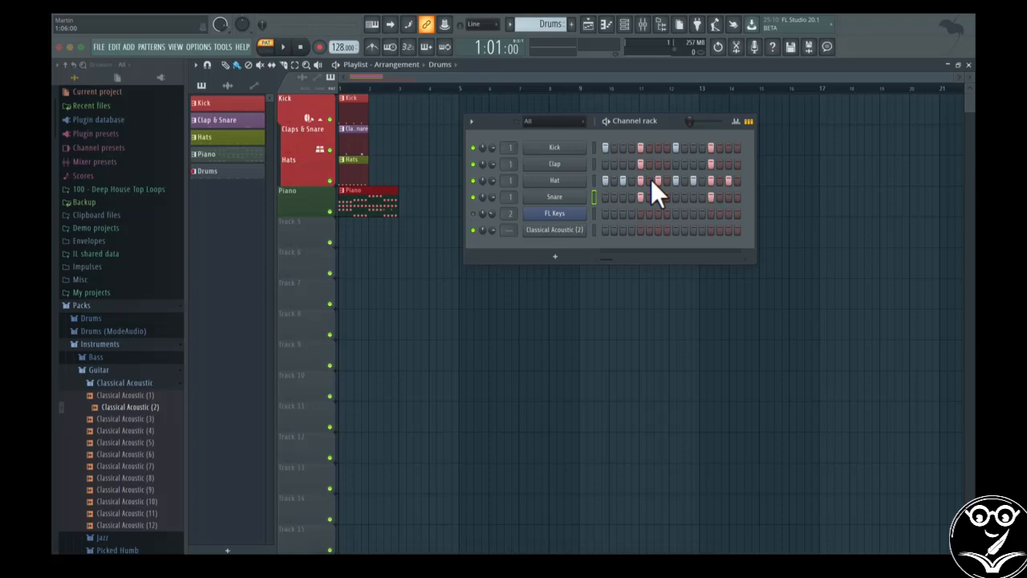
Look at the channel rack's group filter choices and keep All channels shown.
{"action": "left_click", "coordinate": [531, 120]}
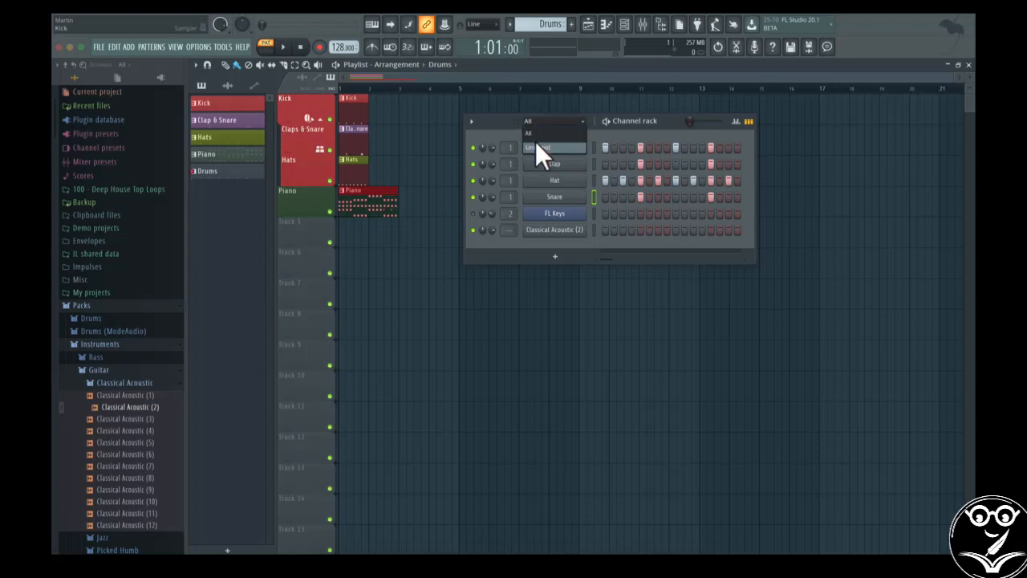
{"action": "left_click", "coordinate": [542, 128]}
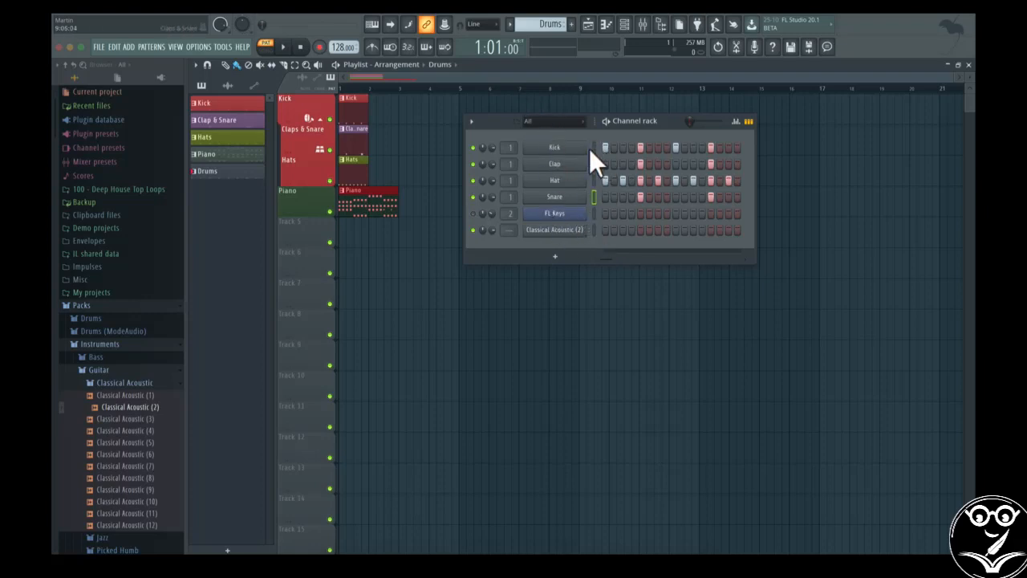
{"action": "left_click", "coordinate": [555, 121]}
{"action": "left_click", "coordinate": [556, 127]}
Select the Kick, Clap, Hat and Snare channels and group them under a filter group named Drums.
{"action": "left_click", "coordinate": [594, 149]}
{"action": "left_click", "coordinate": [594, 149]}
{"action": "left_click", "coordinate": [593, 197]}
{"action": "left_click", "coordinate": [595, 148]}
{"action": "left_click", "coordinate": [593, 147]}
{"action": "left_click", "coordinate": [471, 122]}
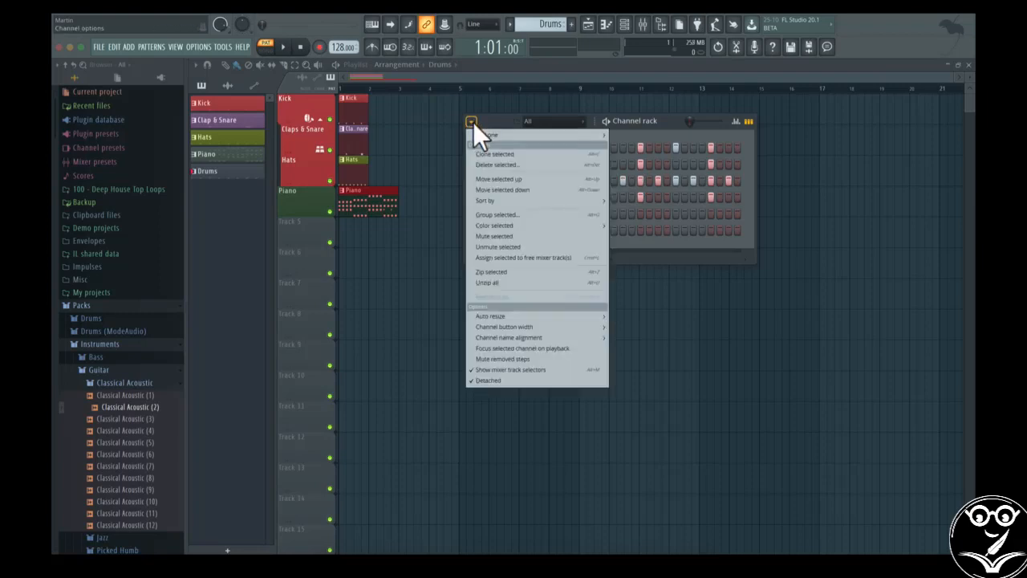
{"action": "left_click", "coordinate": [497, 214]}
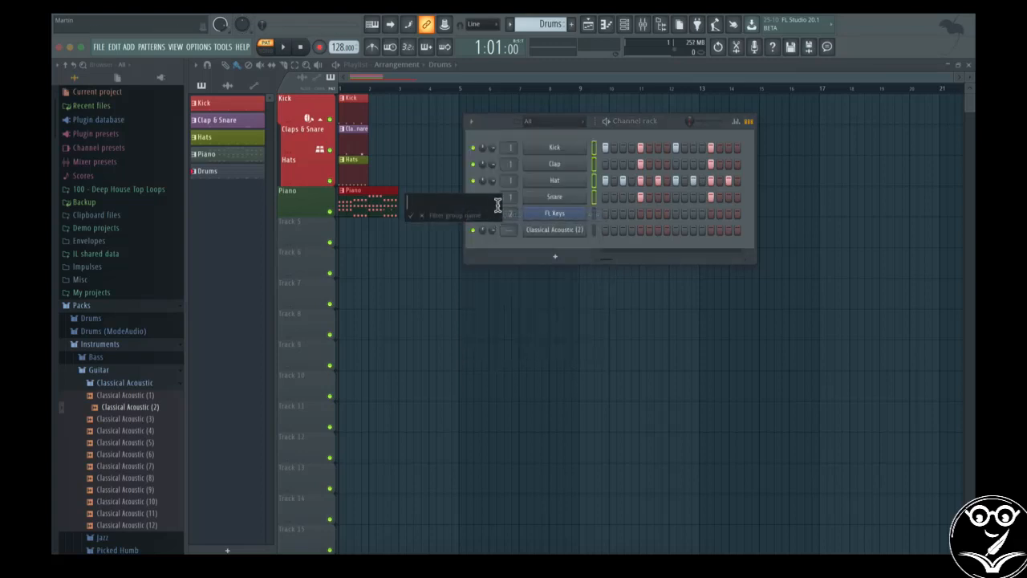
{"action": "type", "text": "Drums"}
{"action": "key", "text": "Return"}
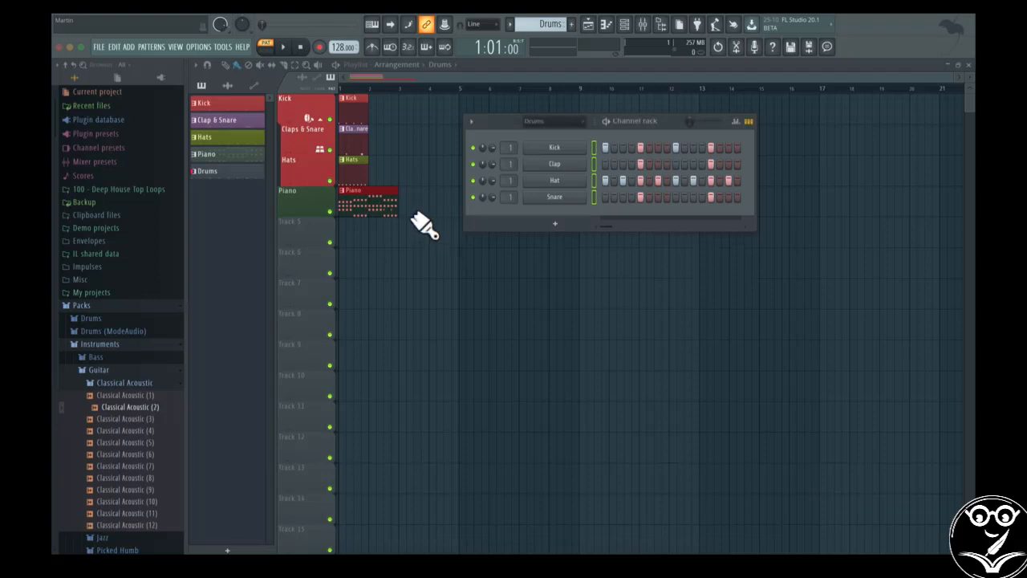
Check the available channel filter groups and switch the channel rack back to showing All channels.
{"action": "left_click", "coordinate": [539, 125]}
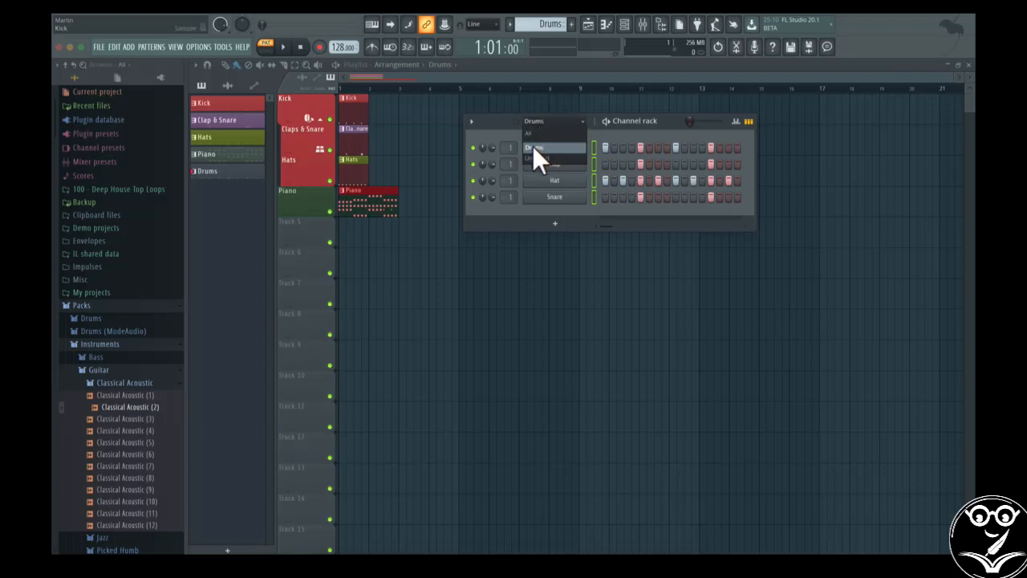
{"action": "left_click", "coordinate": [605, 126]}
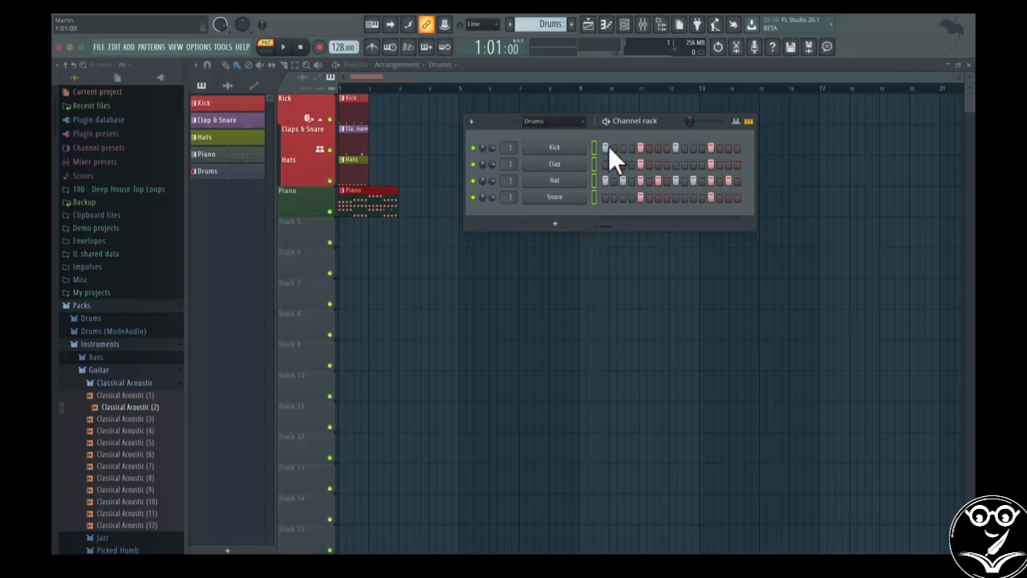
{"action": "left_click", "coordinate": [540, 125]}
{"action": "left_click", "coordinate": [539, 133]}
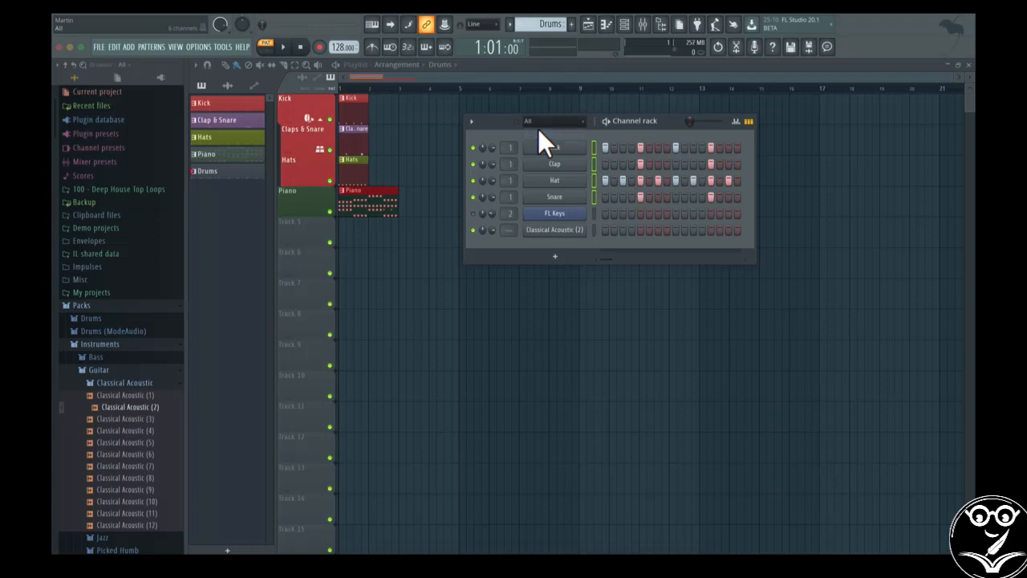
Filter the channel rack to the Drums group to view its channels, and return to showing All channels.
{"action": "left_click", "coordinate": [539, 126]}
{"action": "left_click", "coordinate": [532, 150]}
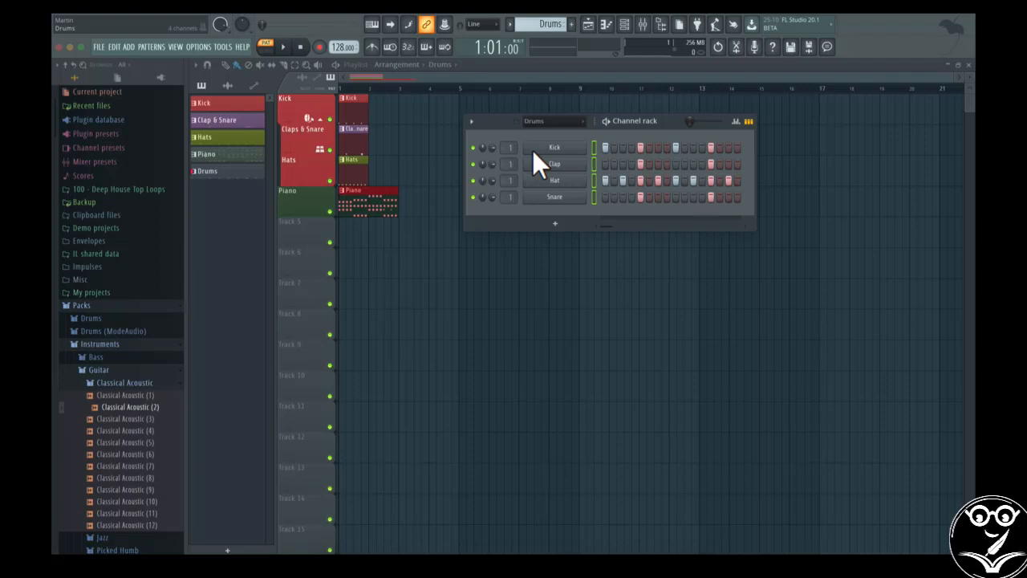
{"action": "left_click", "coordinate": [552, 121]}
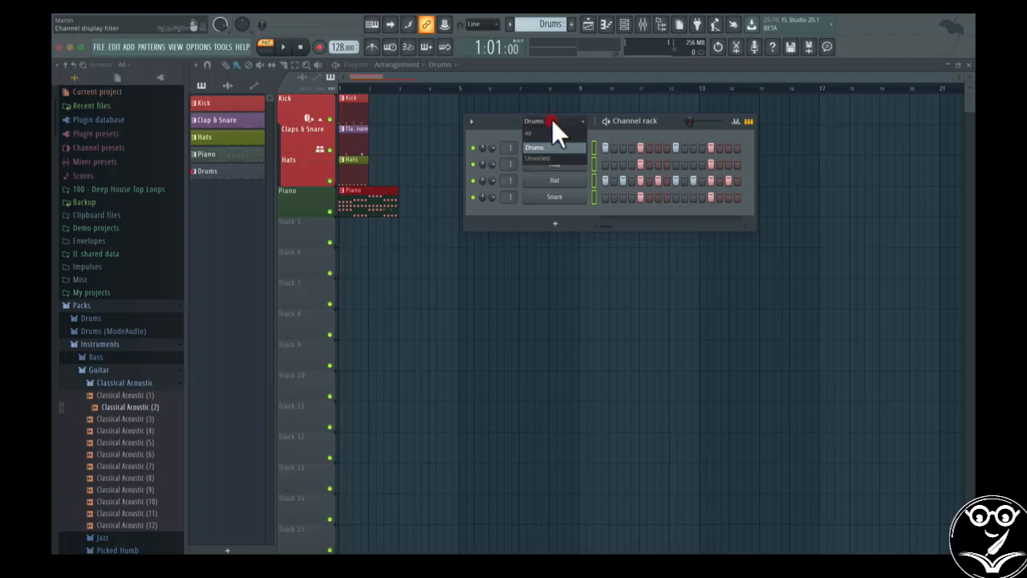
{"action": "left_click", "coordinate": [533, 149]}
{"action": "left_click", "coordinate": [537, 131]}
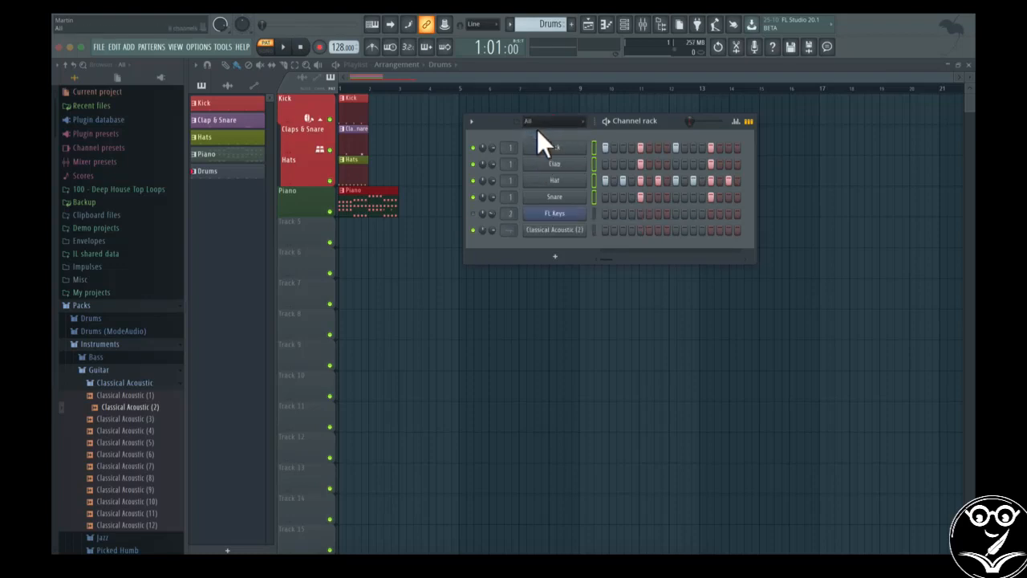
Show only the Drums group and color its selected channels with a gradient from black to bright green.
{"action": "left_click", "coordinate": [588, 124]}
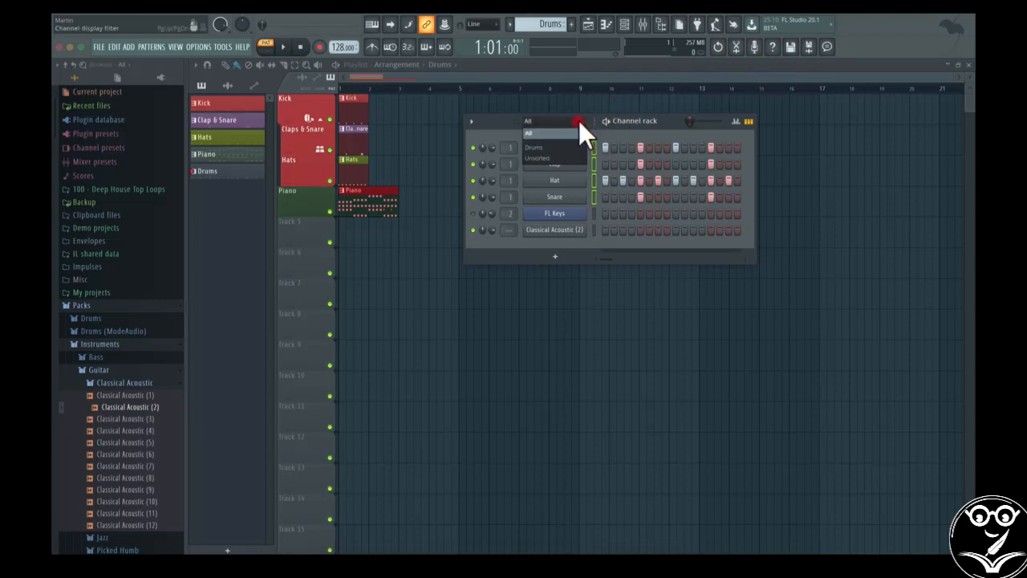
{"action": "left_click", "coordinate": [572, 145]}
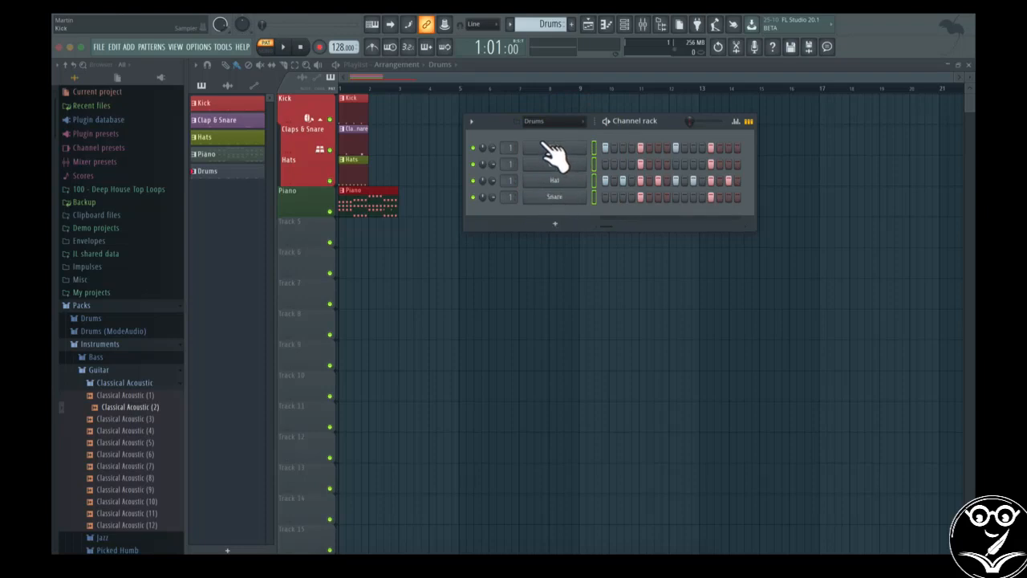
{"action": "left_click", "coordinate": [462, 132]}
{"action": "left_click", "coordinate": [474, 123]}
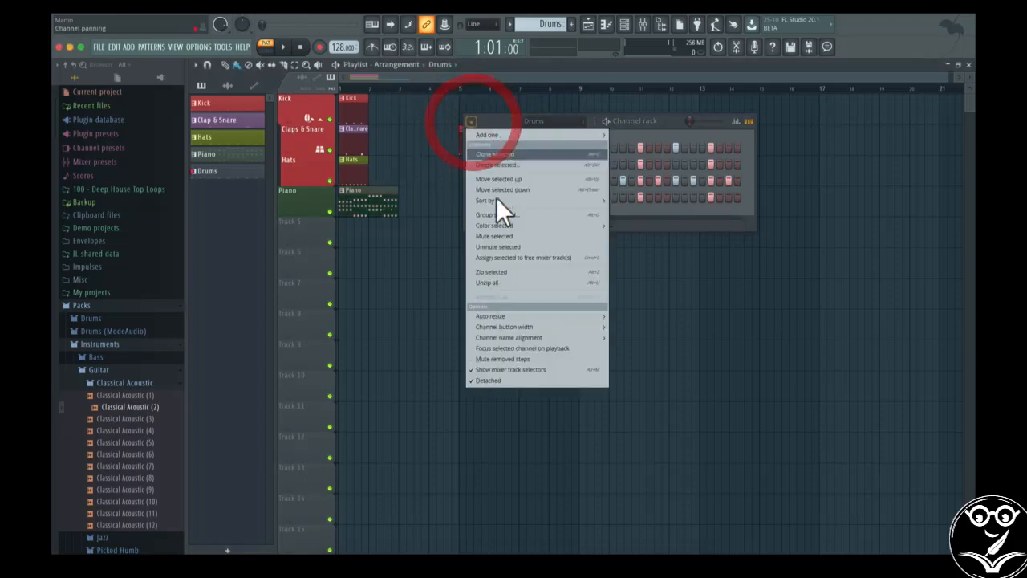
{"action": "mouse_move", "coordinate": [517, 225]}
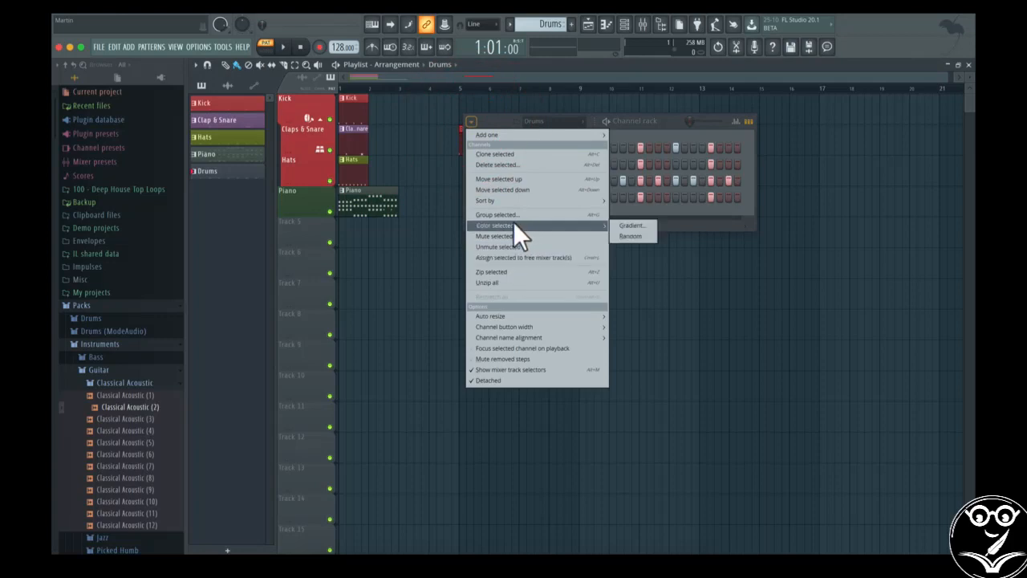
{"action": "left_click", "coordinate": [636, 226]}
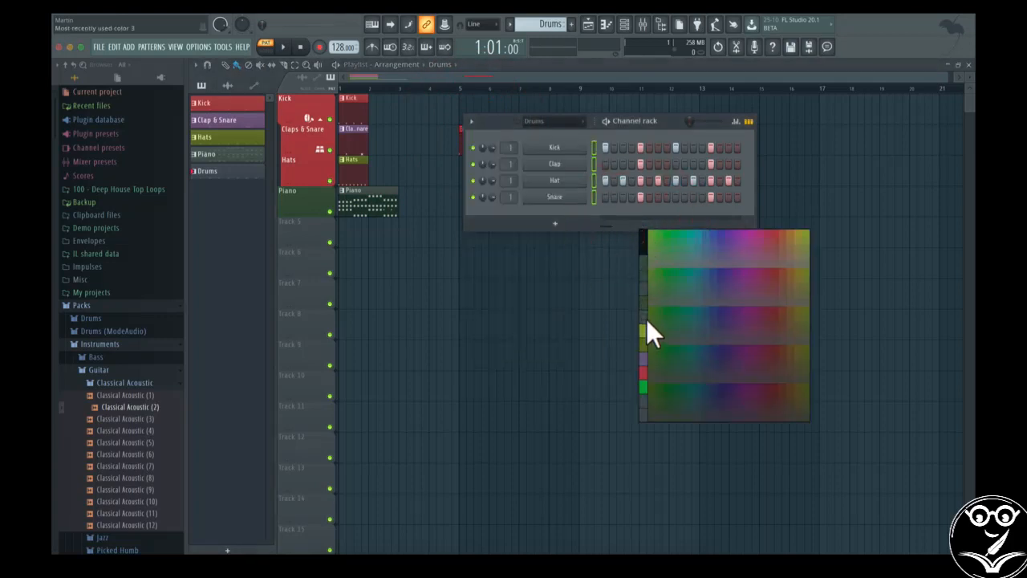
{"action": "left_click", "coordinate": [645, 243]}
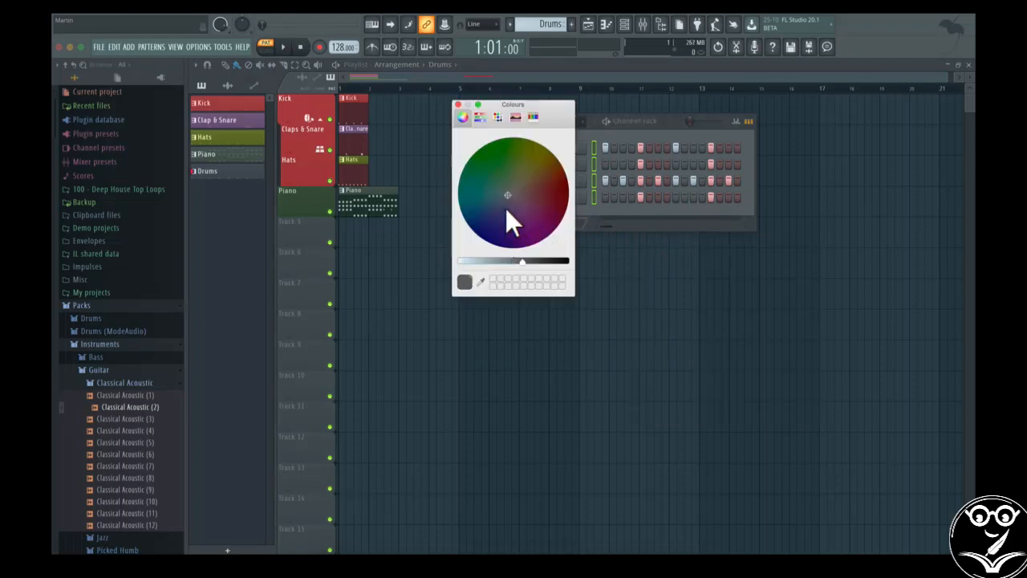
{"action": "left_click_drag", "start_coordinate": [512, 201], "coordinate": [624, 271]}
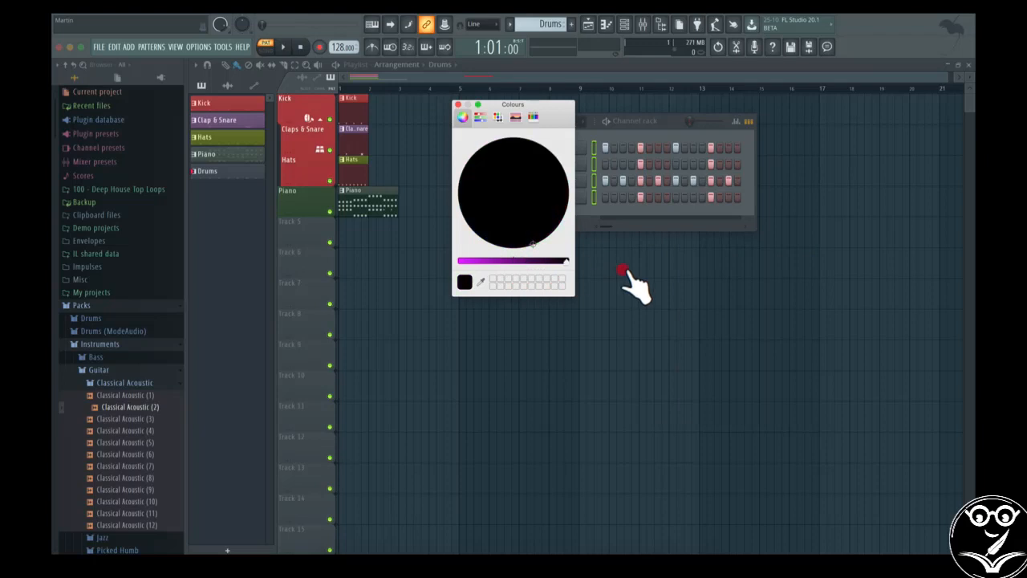
{"action": "left_click", "coordinate": [455, 110]}
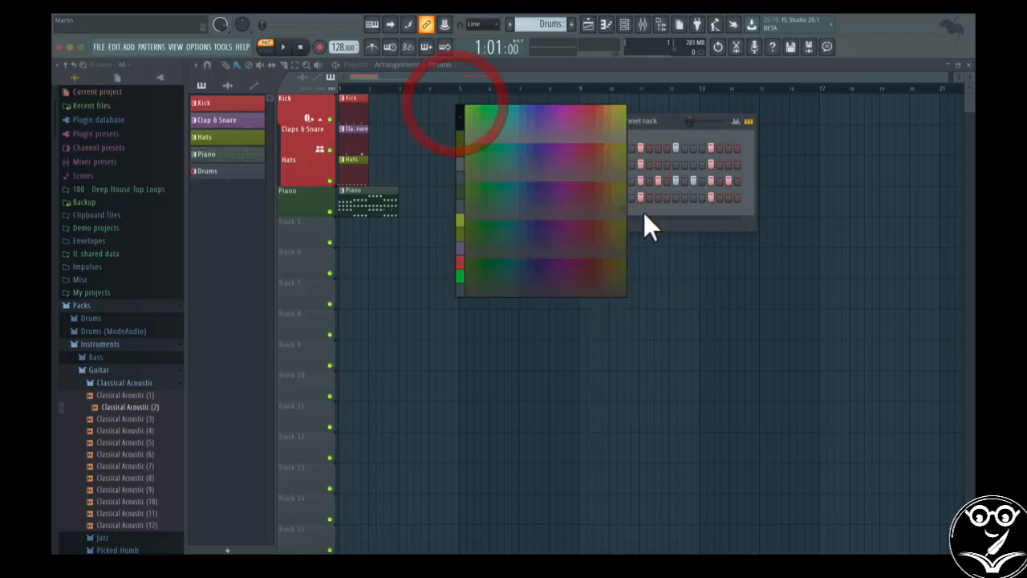
{"action": "left_click", "coordinate": [461, 275]}
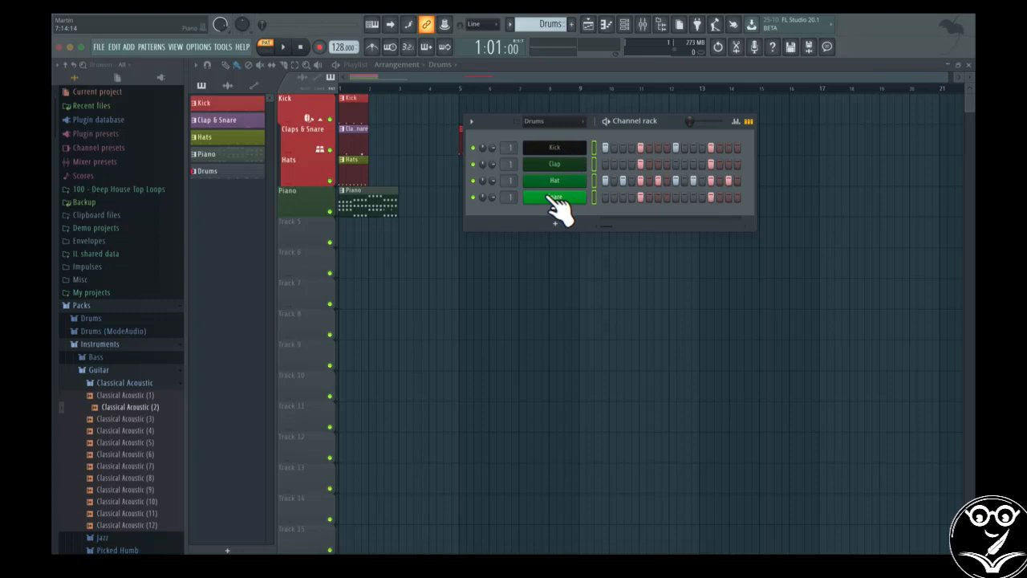
Compare the recolored channels under the All and Drums filters, ending with All channels displayed.
{"action": "left_click", "coordinate": [534, 120]}
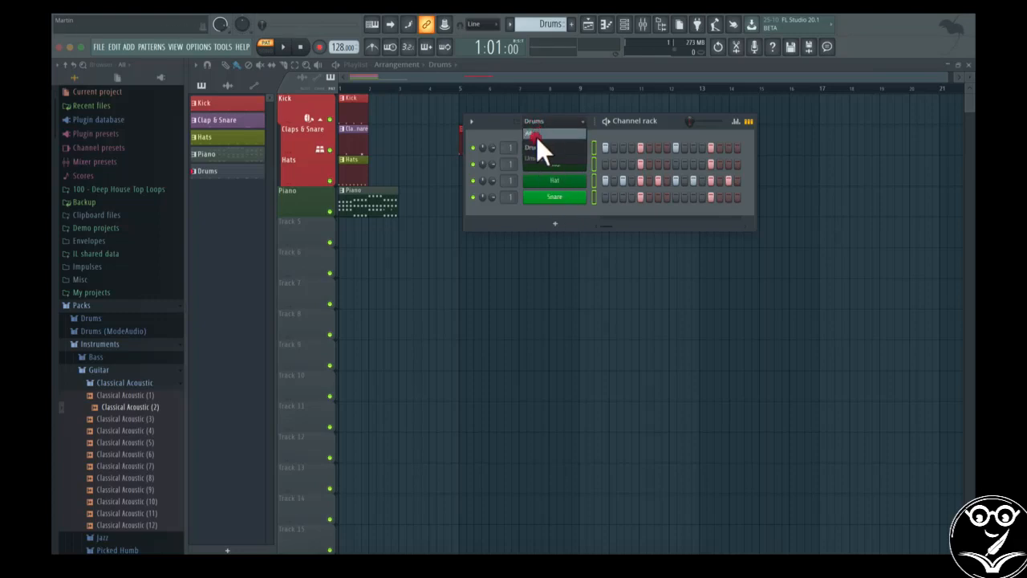
{"action": "left_click", "coordinate": [536, 136]}
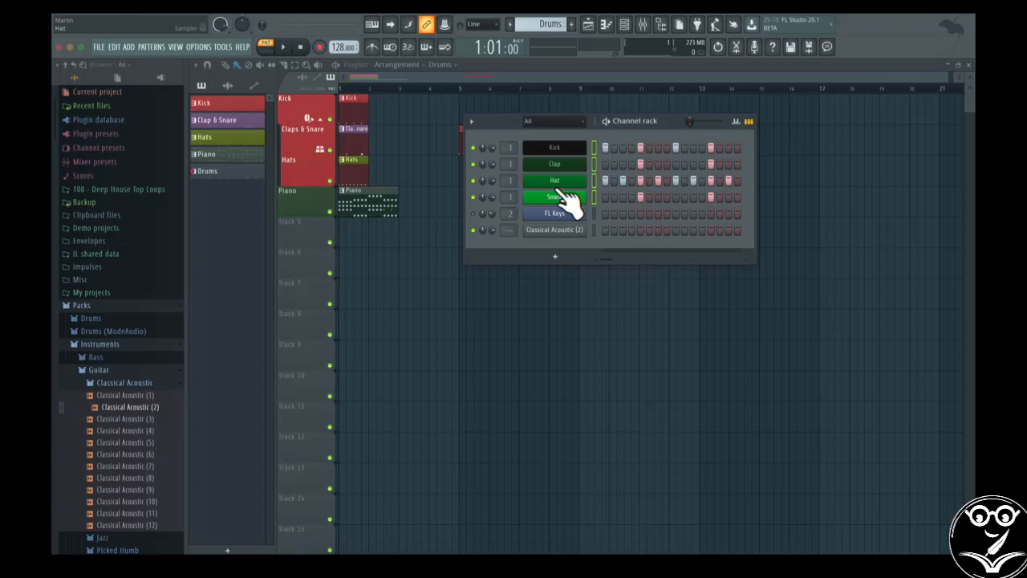
{"action": "left_click", "coordinate": [555, 122]}
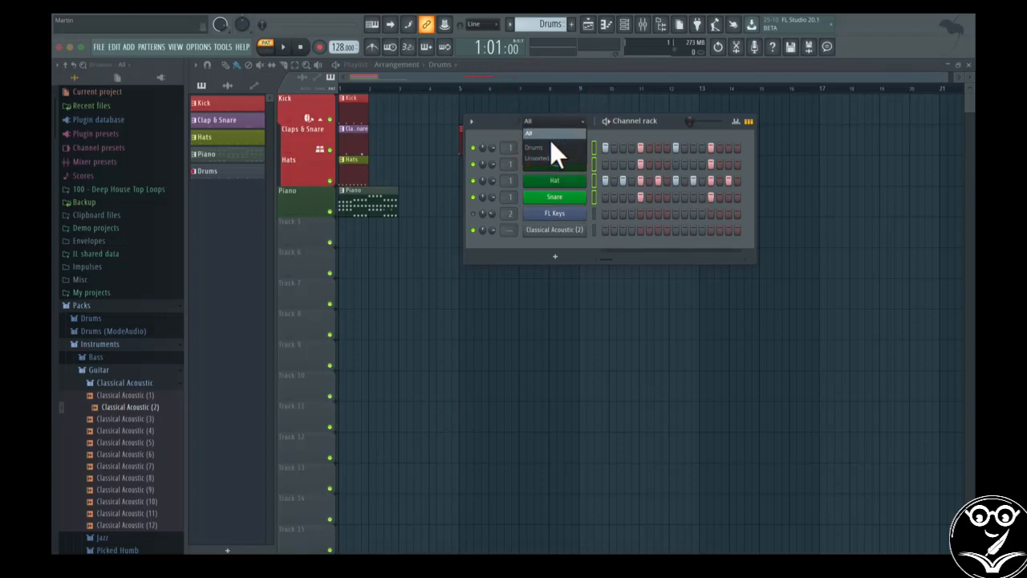
{"action": "left_click", "coordinate": [548, 146]}
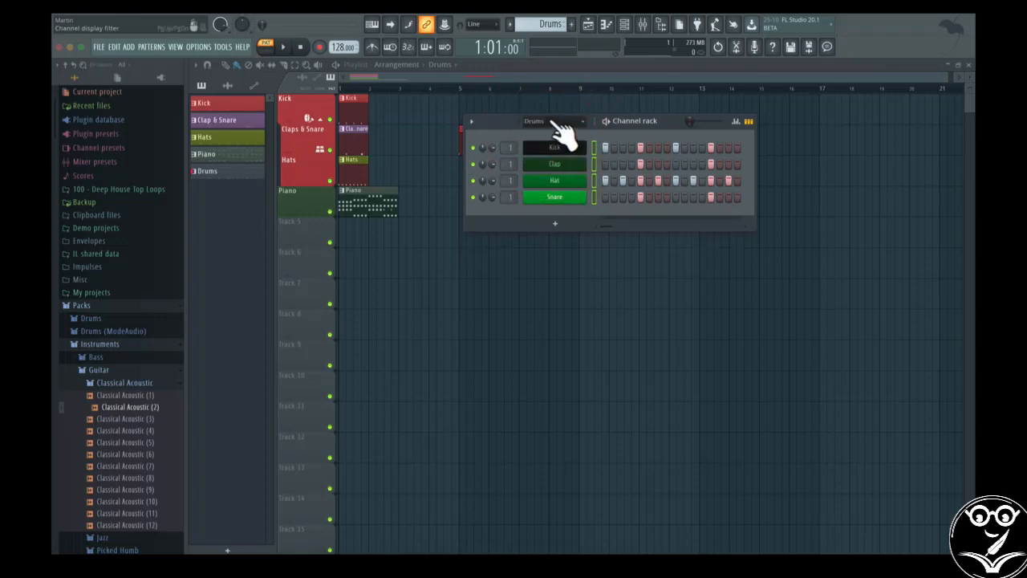
{"action": "left_click", "coordinate": [548, 122]}
{"action": "left_click", "coordinate": [534, 131]}
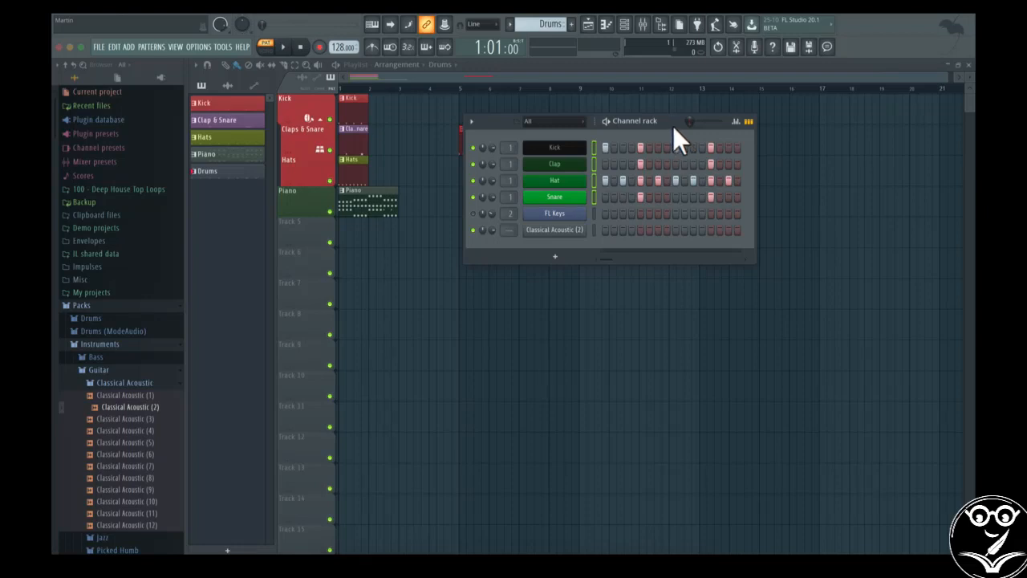
Move the channel rack farther along the playlist and leave its channel filter on All.
{"action": "left_click_drag", "start_coordinate": [665, 121], "coordinate": [750, 96]}
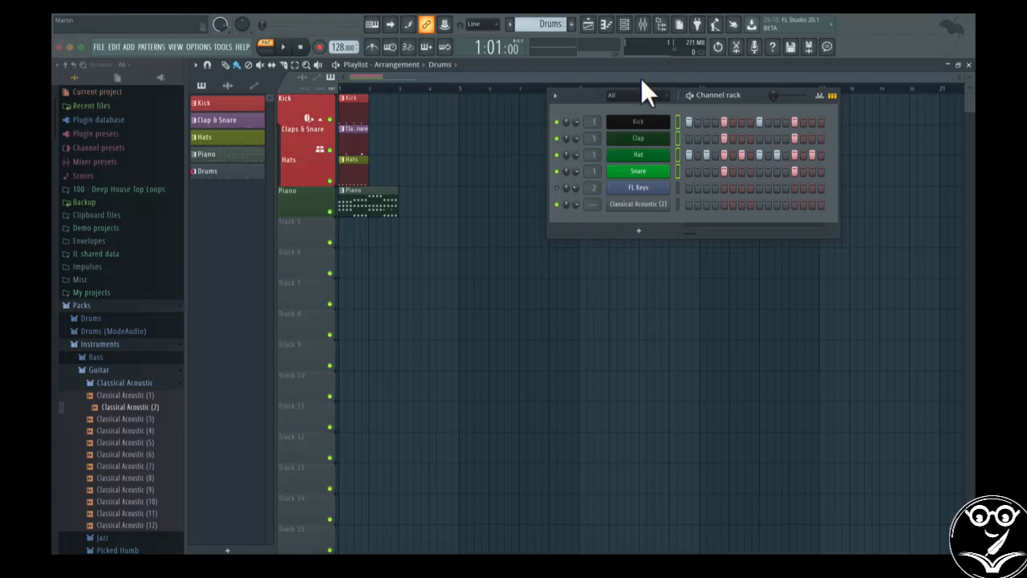
{"action": "left_click", "coordinate": [619, 94]}
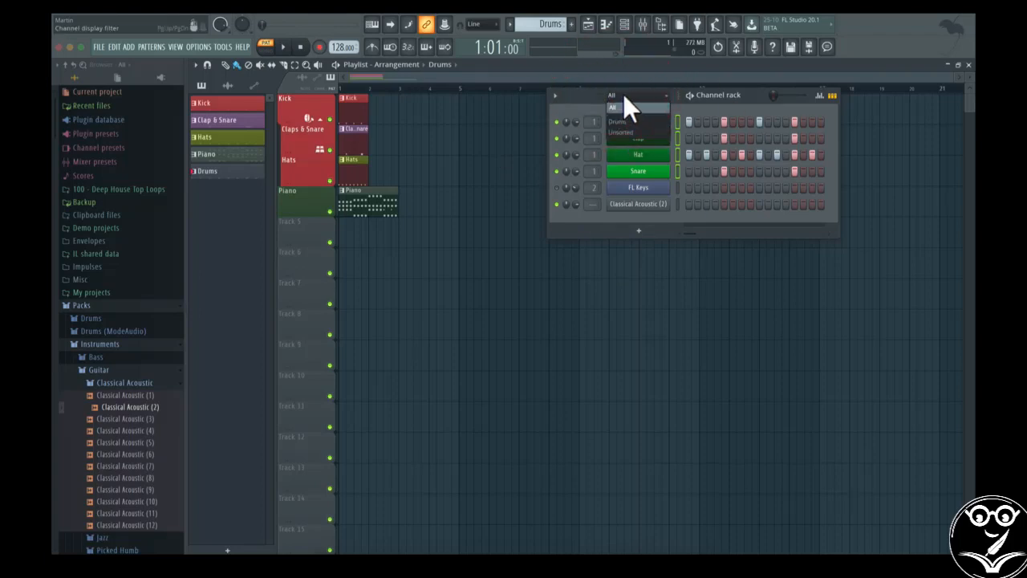
{"action": "left_click", "coordinate": [617, 103]}
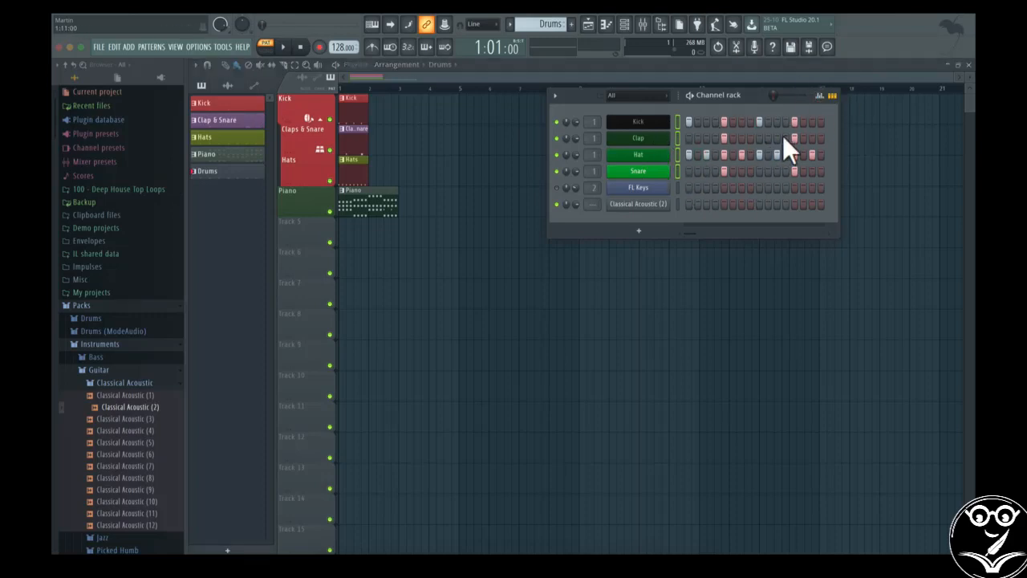
Open the step graph editor and view the Kick, Hat and Clap velocities, leaving only the Clap channel selected.
{"action": "left_click", "coordinate": [819, 95]}
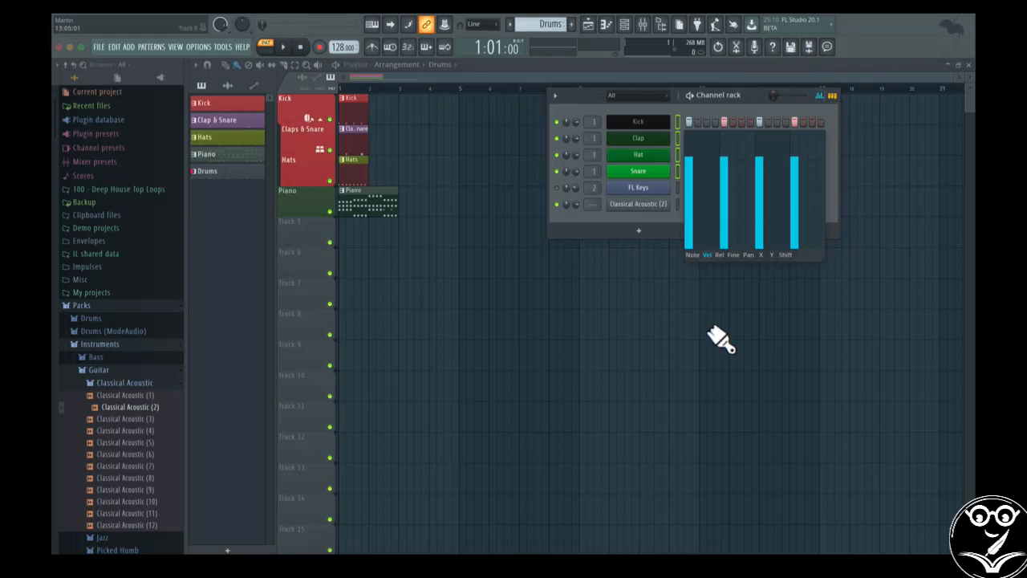
{"action": "left_click", "coordinate": [733, 101]}
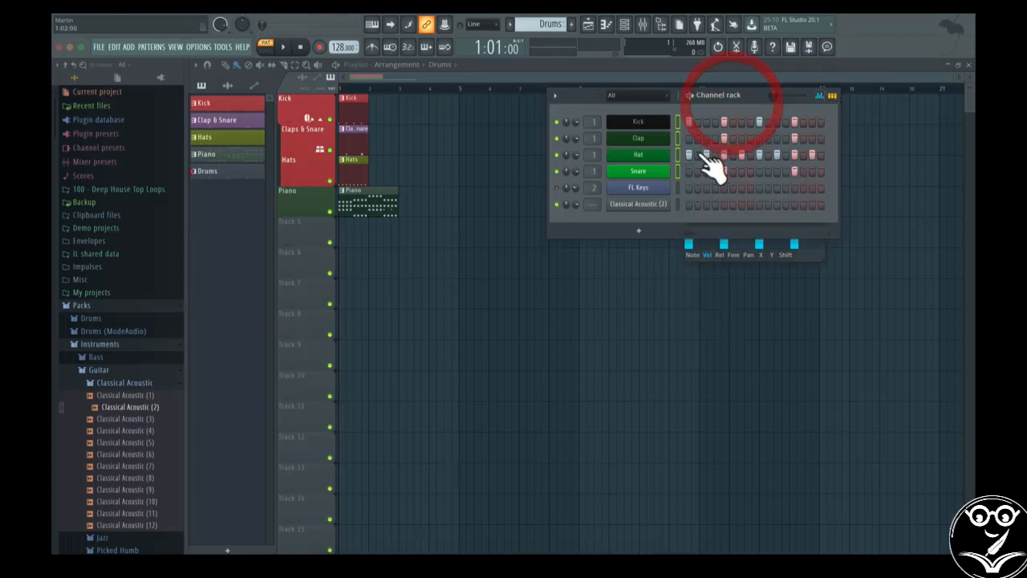
{"action": "left_click", "coordinate": [678, 154]}
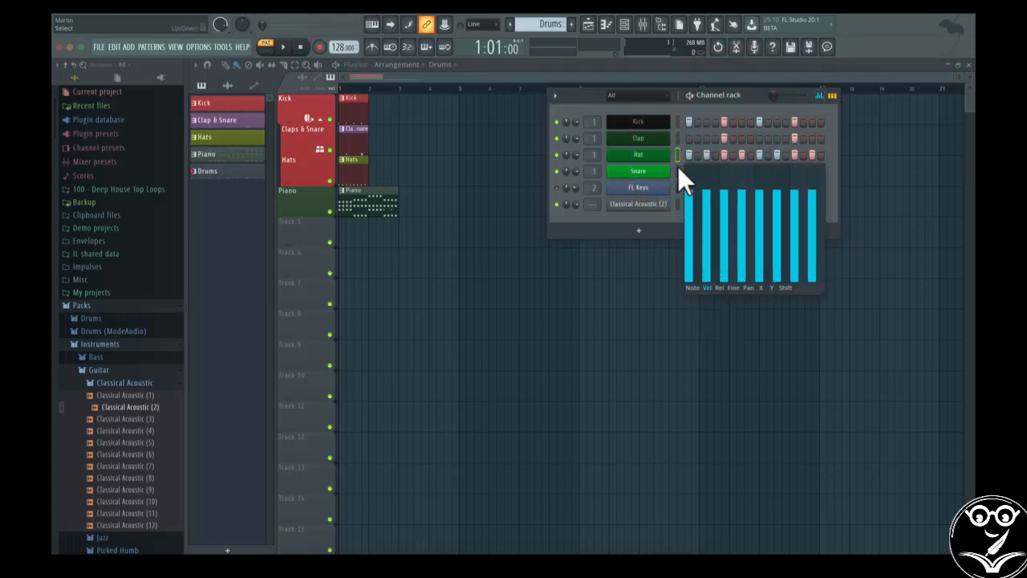
{"action": "left_click", "coordinate": [677, 137]}
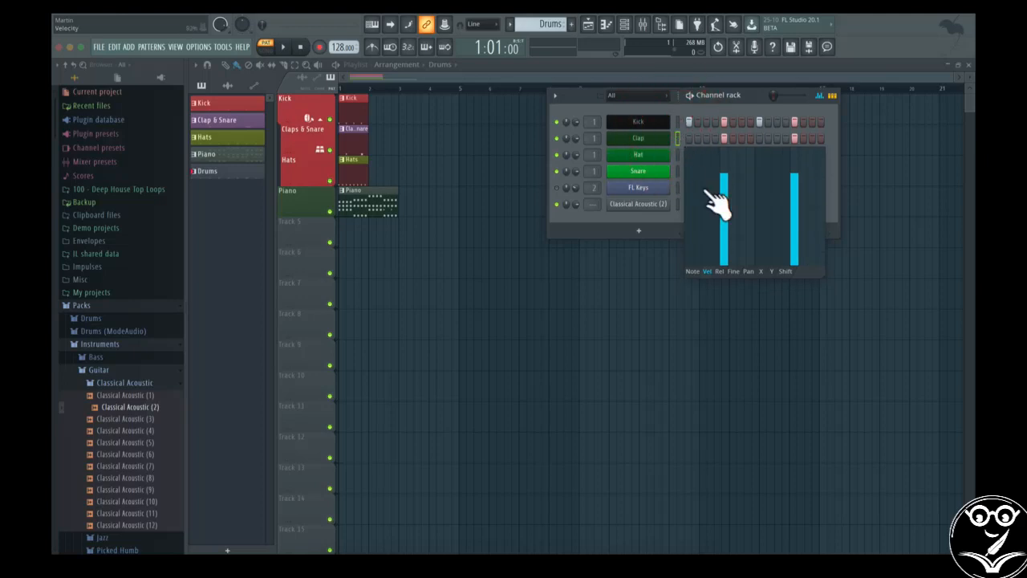
Add a small Shift amount to the Clap hits on steps 5 and 13 and play the Drums pattern.
{"action": "left_click", "coordinate": [785, 270]}
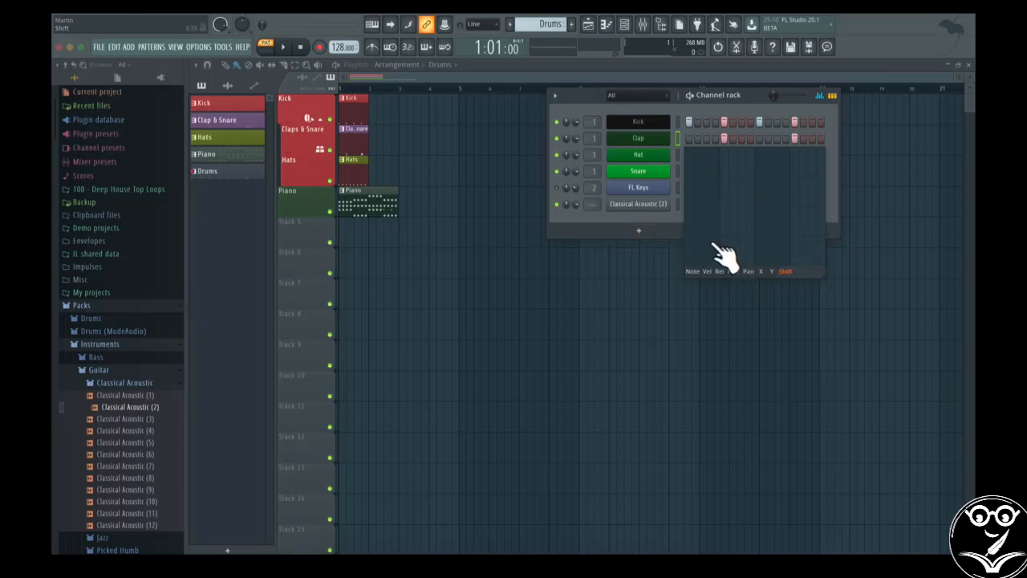
{"action": "left_click_drag", "start_coordinate": [721, 258], "coordinate": [722, 247]}
{"action": "left_click_drag", "start_coordinate": [796, 260], "coordinate": [798, 248]}
{"action": "key", "text": "space"}
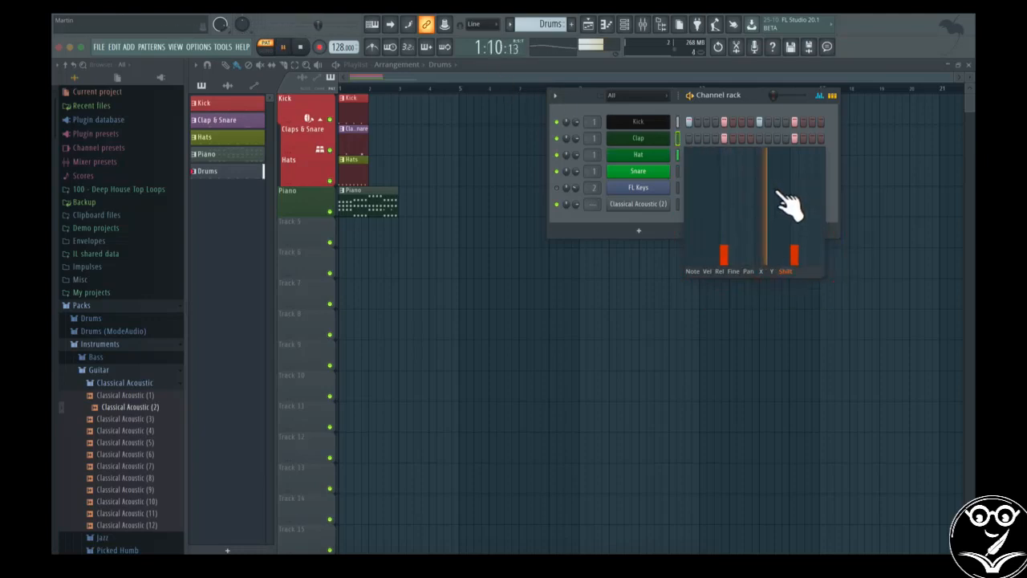
Raise the Shift of the Clap hit on step 5 to a high amount and play the pattern to hear the delay.
{"action": "left_click_drag", "start_coordinate": [723, 246], "coordinate": [732, 192]}
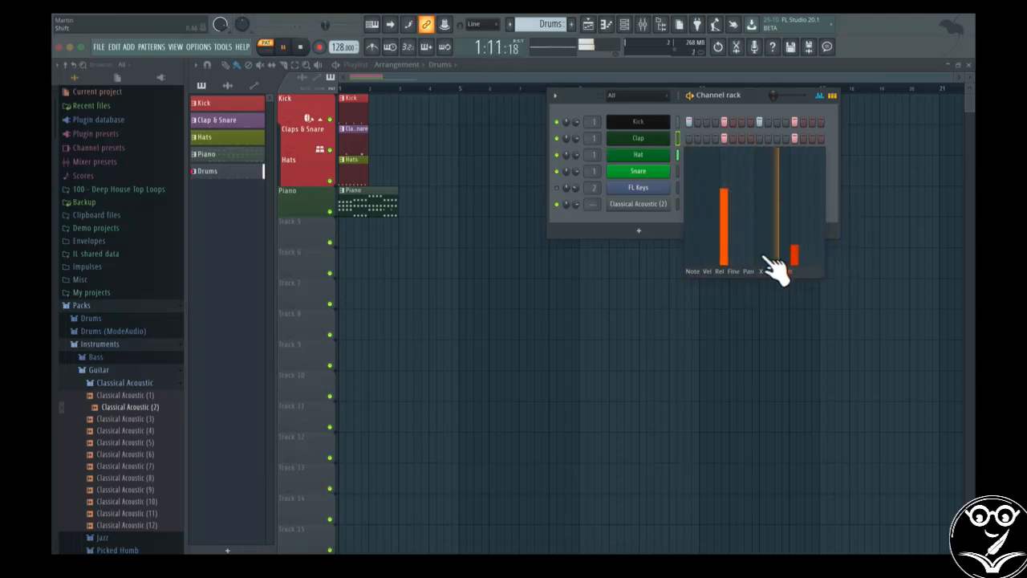
{"action": "key", "text": "space"}
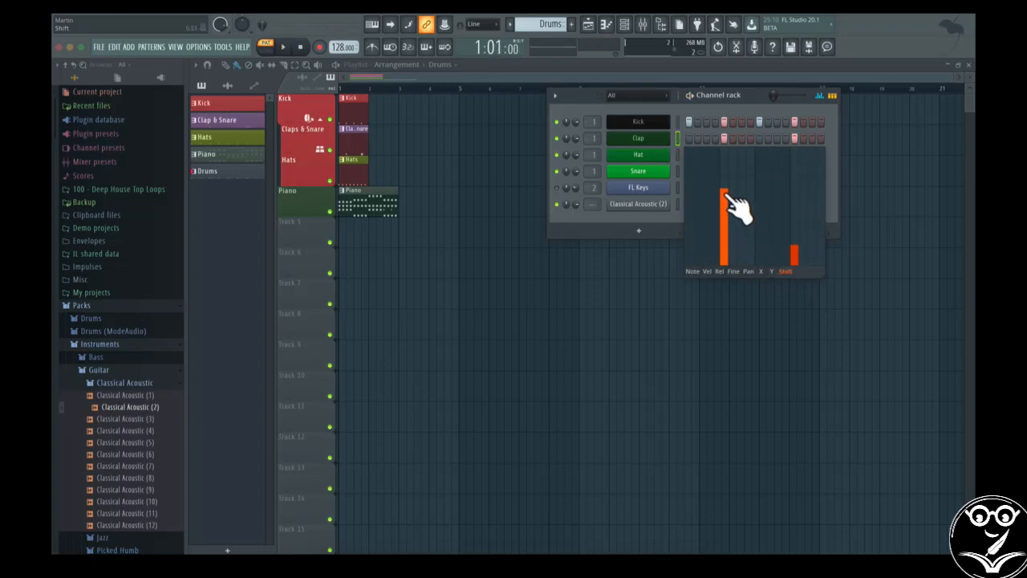
{"action": "mouse_move", "coordinate": [729, 193]}
{"action": "left_mouse_down"}
{"action": "mouse_move", "coordinate": [730, 146]}
{"action": "mouse_move", "coordinate": [726, 175]}
{"action": "left_mouse_up"}
{"action": "left_click", "coordinate": [727, 175]}
{"action": "key", "text": "space"}
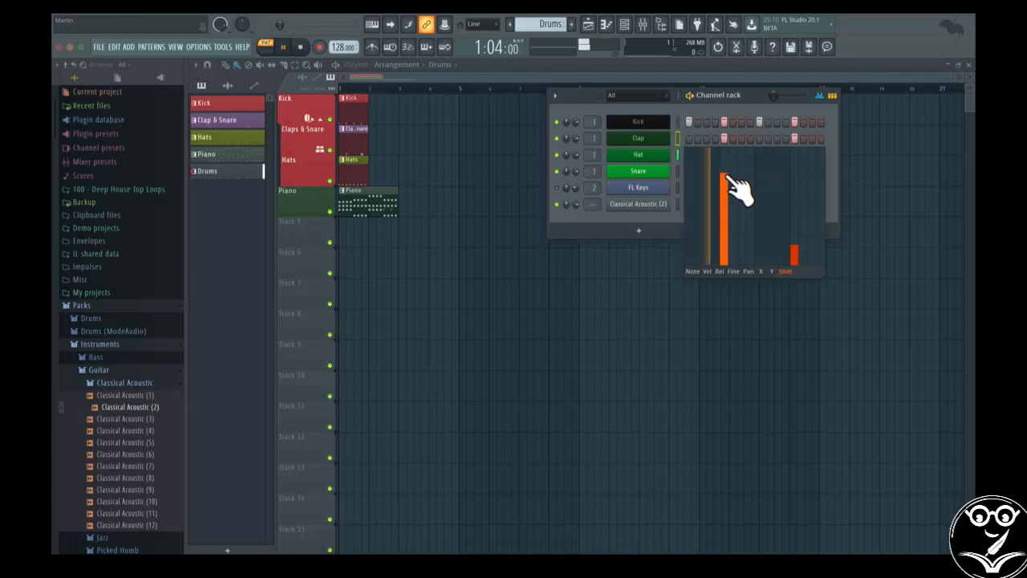
Reduce the Shift of the Clap hits on steps 5 and 13 to slight amounts while listening, and stop playback.
{"action": "left_click_drag", "start_coordinate": [738, 192], "coordinate": [731, 258]}
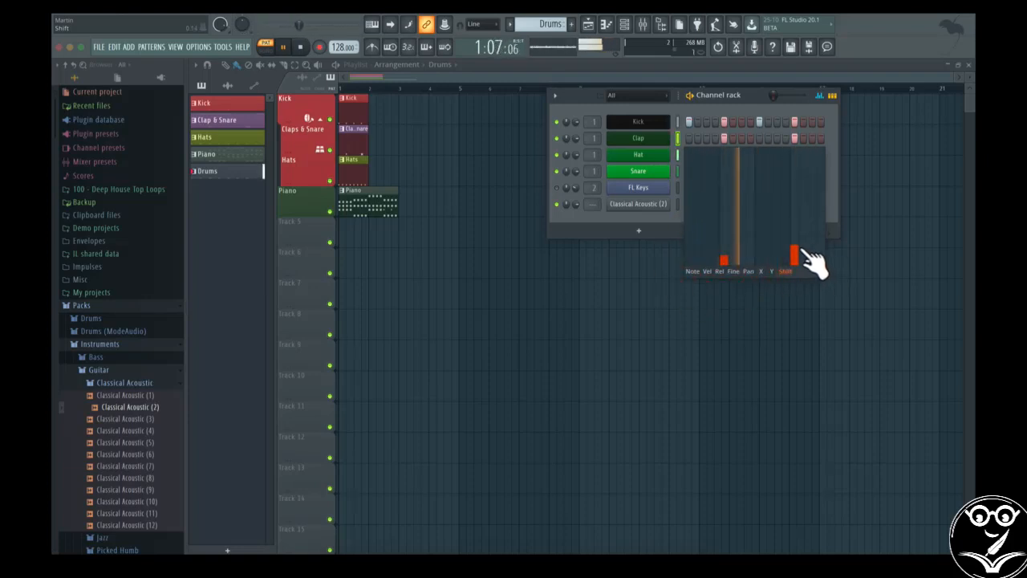
{"action": "left_click_drag", "start_coordinate": [807, 264], "coordinate": [802, 285]}
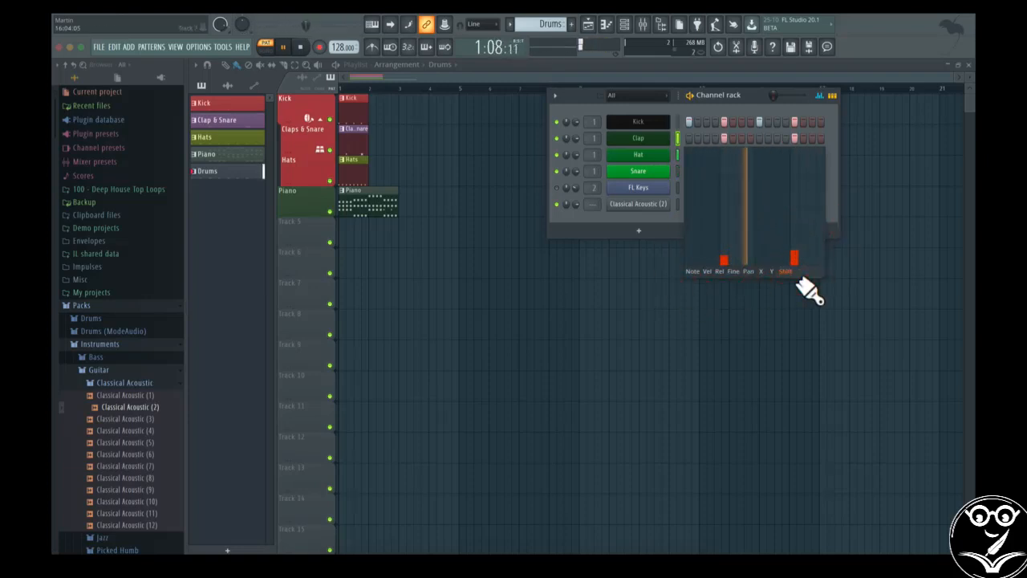
{"action": "key", "text": "space"}
Show the Hat channel's velocities in the graph editor and lower the hits on steps 1, 5, 9, 13 and 15.
{"action": "left_click", "coordinate": [709, 270]}
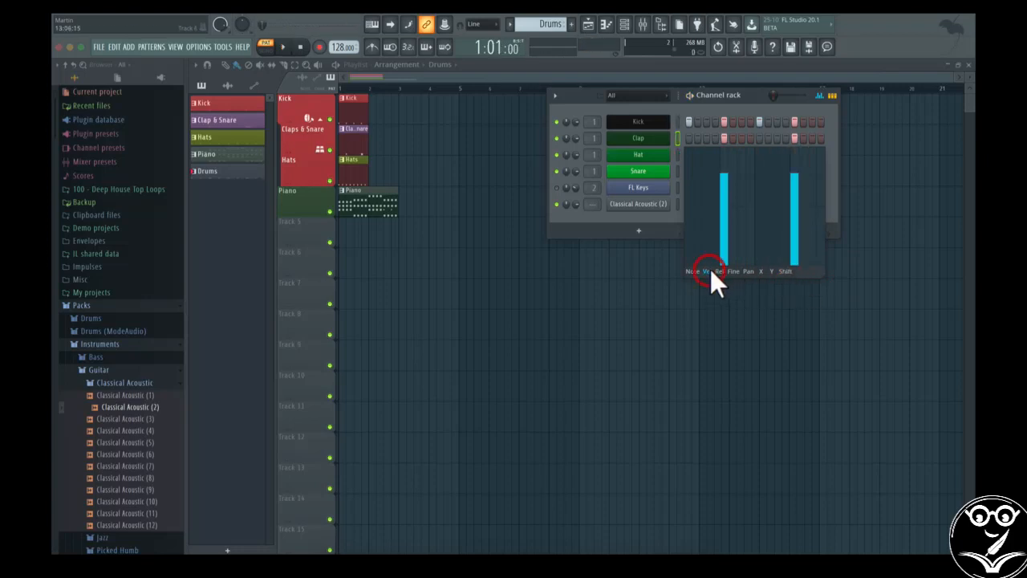
{"action": "left_click", "coordinate": [677, 154]}
{"action": "mouse_move", "coordinate": [690, 201]}
{"action": "left_mouse_down"}
{"action": "mouse_move", "coordinate": [692, 242]}
{"action": "mouse_move", "coordinate": [692, 224]}
{"action": "mouse_move", "coordinate": [722, 225]}
{"action": "left_mouse_up"}
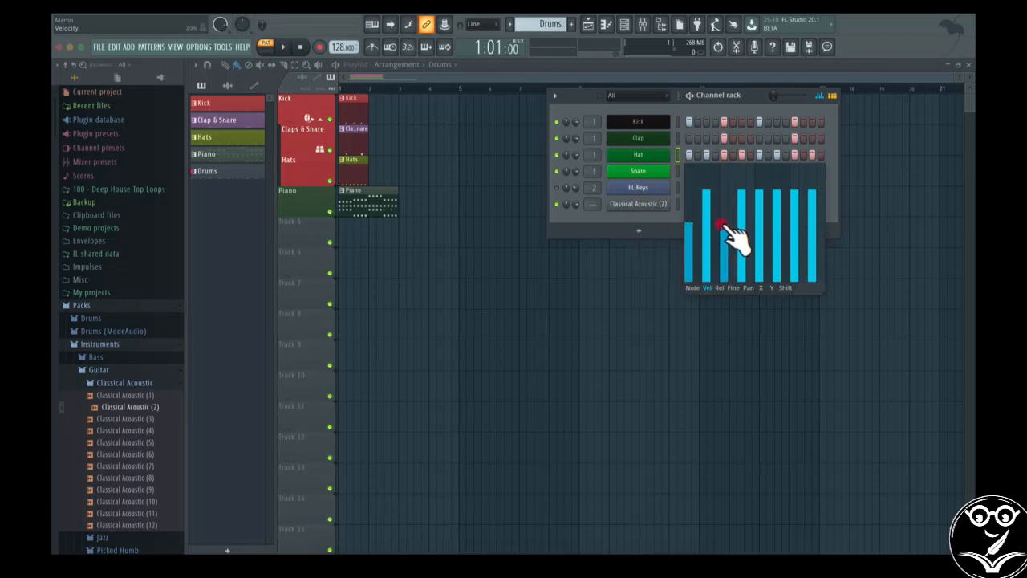
{"action": "left_click", "coordinate": [759, 225]}
{"action": "left_click", "coordinate": [794, 235]}
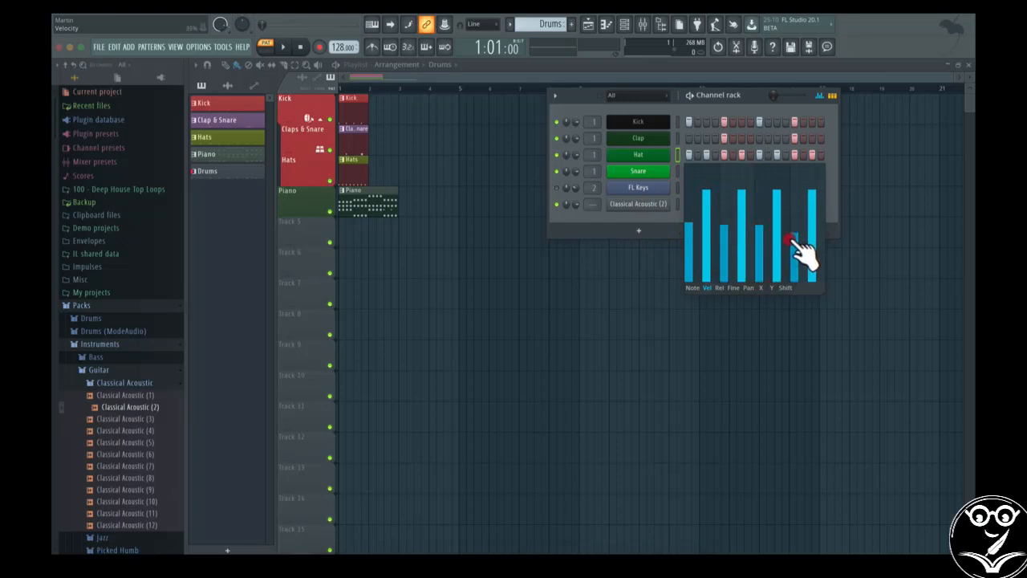
{"action": "left_click_drag", "start_coordinate": [794, 241], "coordinate": [792, 250]}
{"action": "left_click", "coordinate": [812, 226]}
{"action": "left_click", "coordinate": [725, 208]}
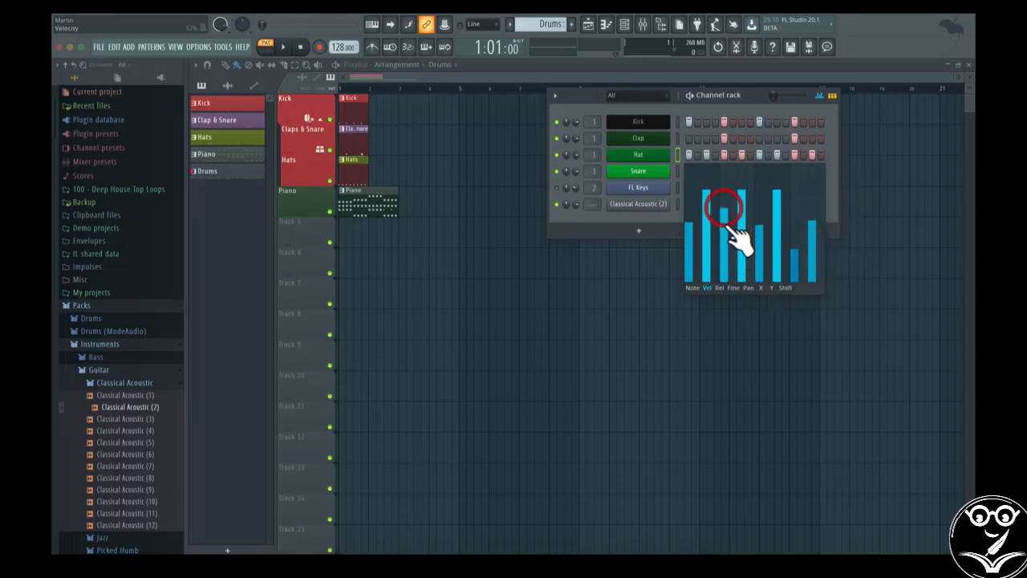
While playing the pattern, match the Hat velocities on steps 5 and 13 to step 9, restore step 15 to nearly its original level, and save.
{"action": "key", "text": "space"}
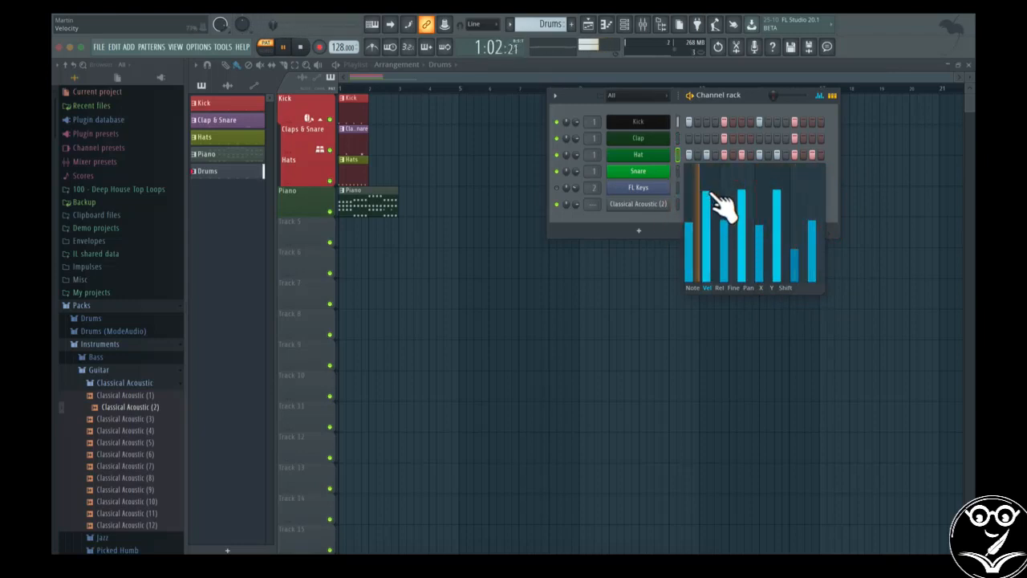
{"action": "left_click", "coordinate": [724, 224]}
{"action": "left_click", "coordinate": [795, 226]}
{"action": "left_click", "coordinate": [814, 222]}
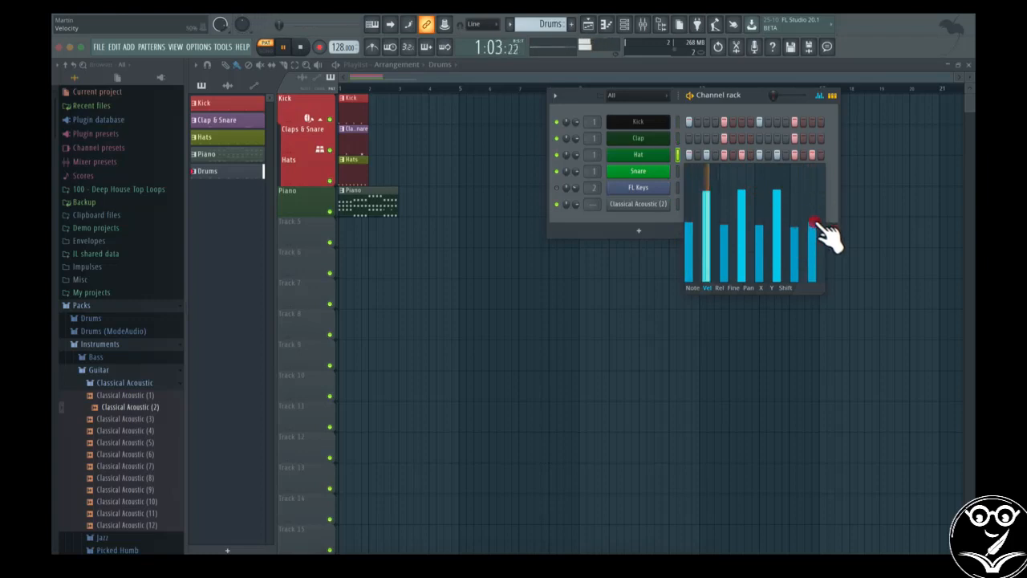
{"action": "left_click_drag", "start_coordinate": [816, 223], "coordinate": [813, 192]}
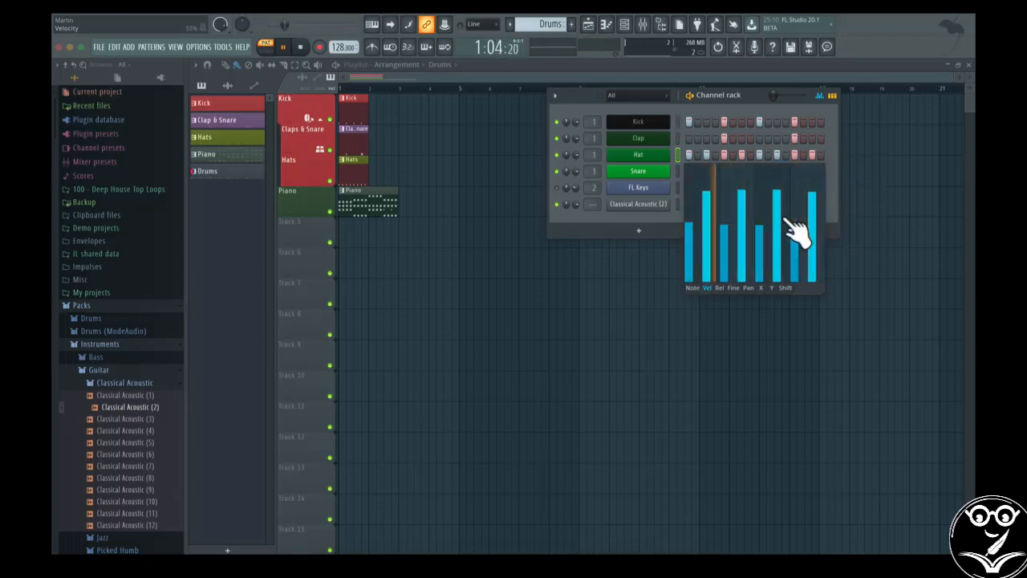
{"action": "key", "text": "ctrl+s"}
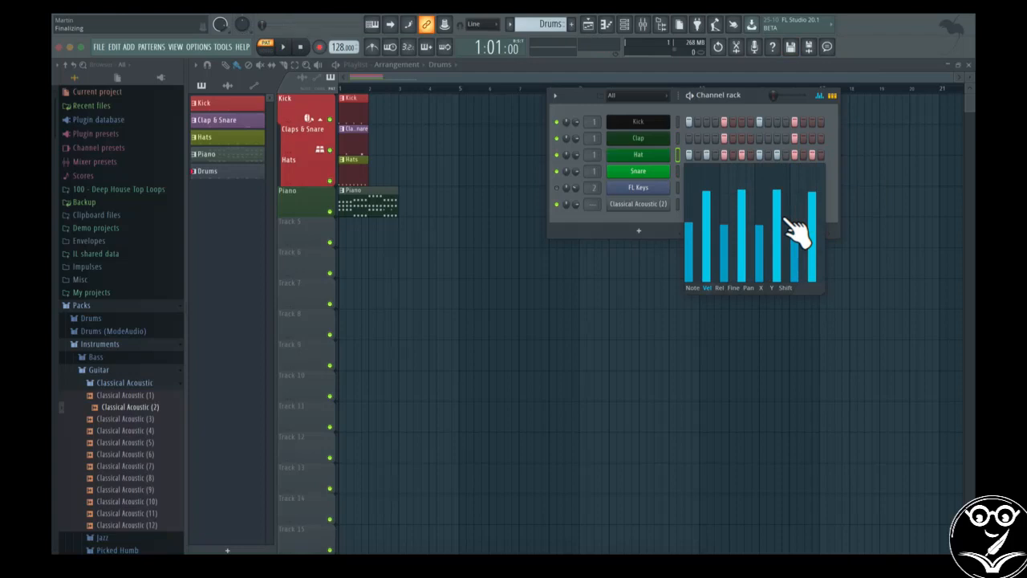
Close the step graph editor and look through the channel rack options.
{"action": "left_click", "coordinate": [819, 96]}
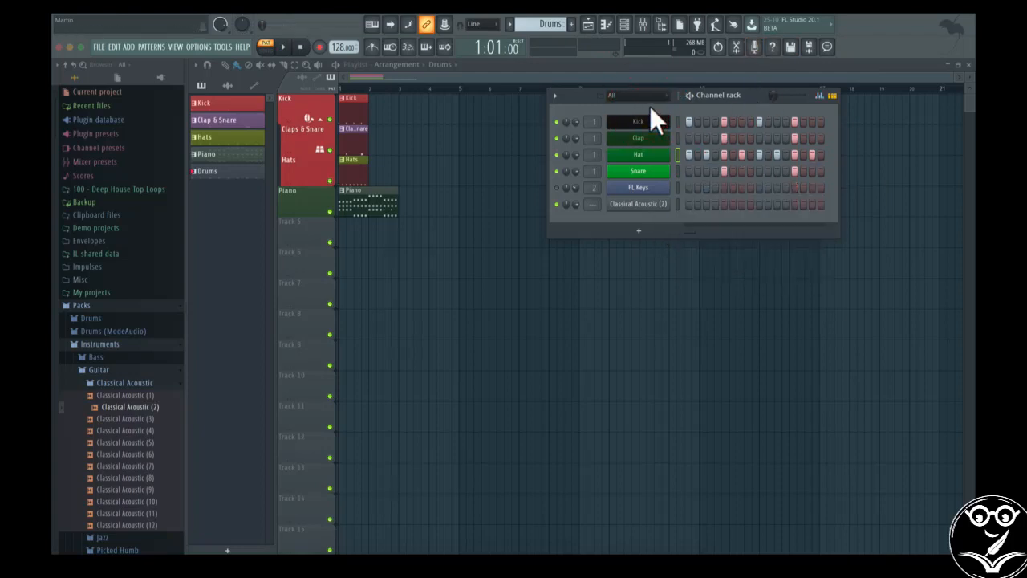
{"action": "left_click", "coordinate": [554, 95]}
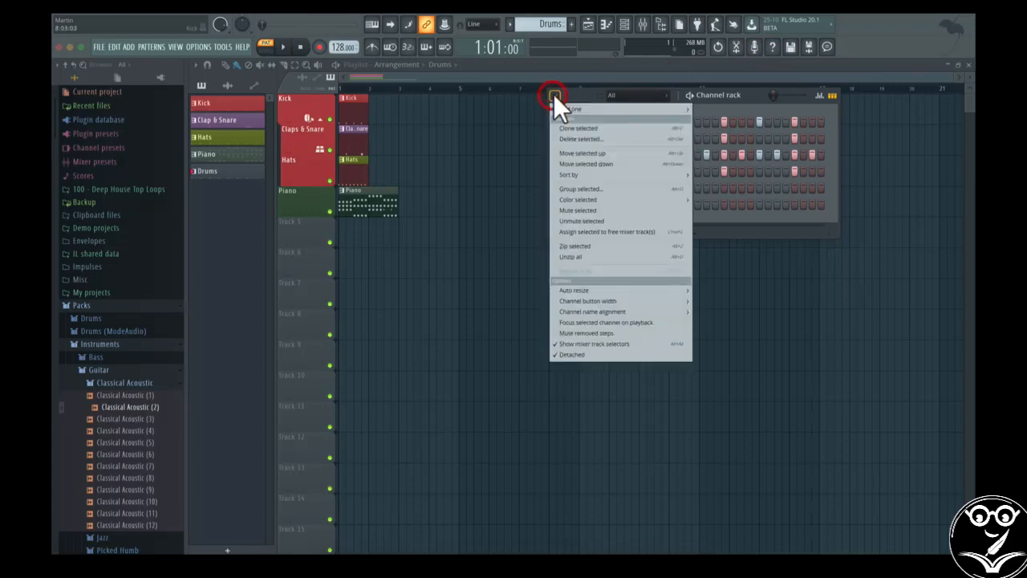
{"action": "left_click", "coordinate": [554, 95]}
Select the Kick, Clap, Hat and Snare channels and zip them.
{"action": "left_click_drag", "start_coordinate": [677, 121], "coordinate": [677, 139]}
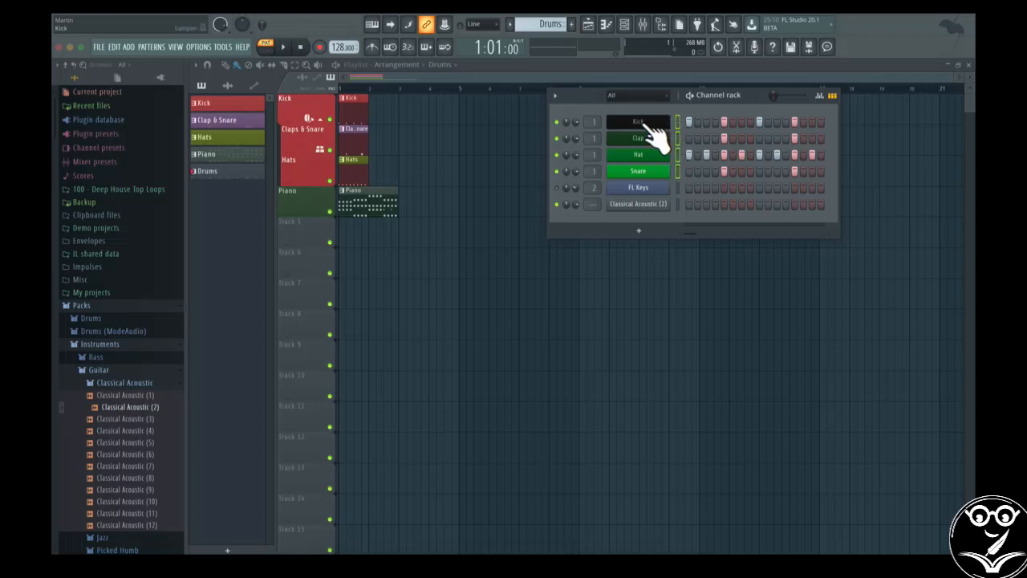
{"action": "left_click", "coordinate": [554, 96]}
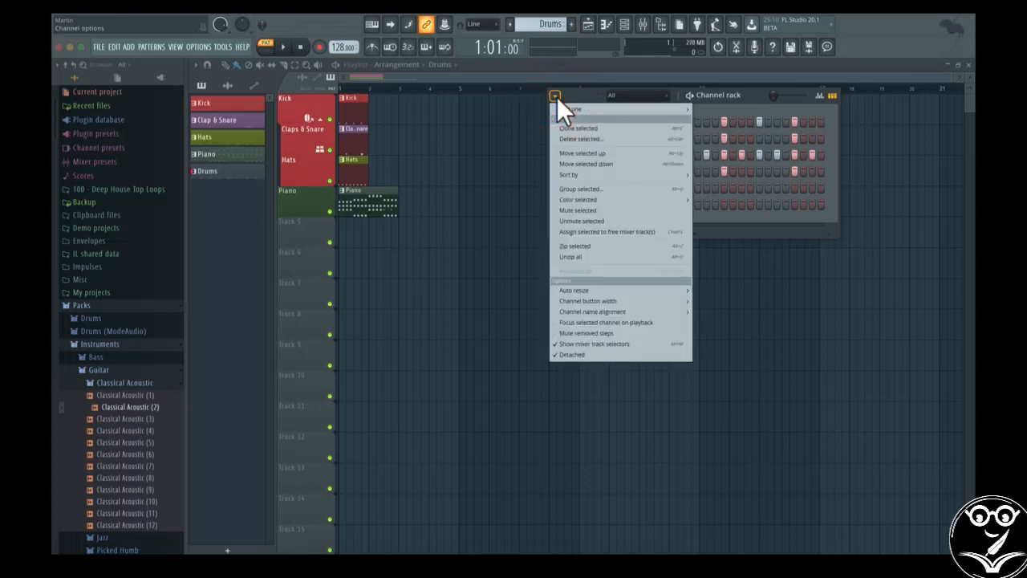
{"action": "left_click", "coordinate": [575, 247]}
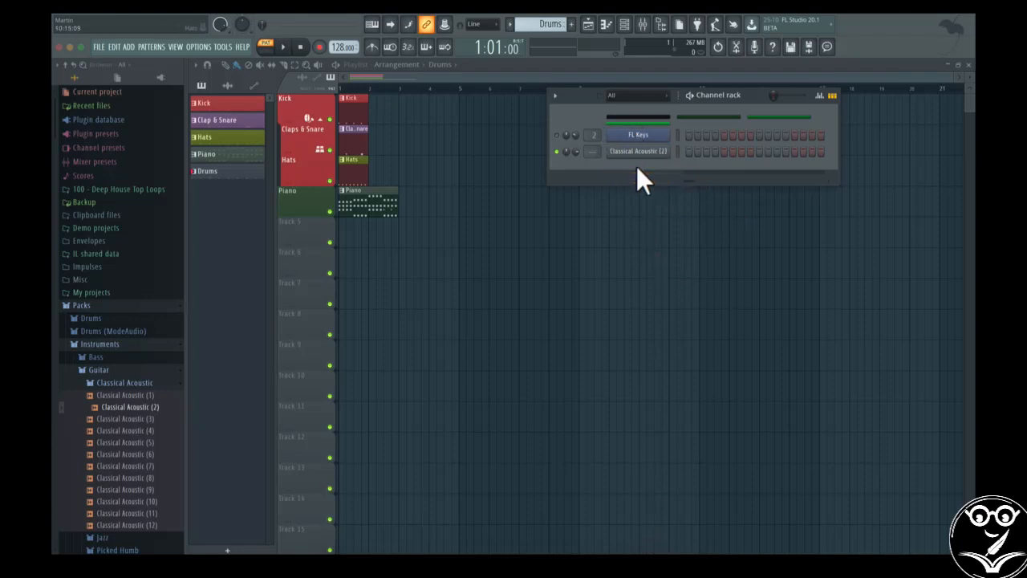
Open and close the sampler windows of the zipped Kick, Clap and Hat channels.
{"action": "left_click", "coordinate": [630, 120]}
{"action": "left_click", "coordinate": [726, 119]}
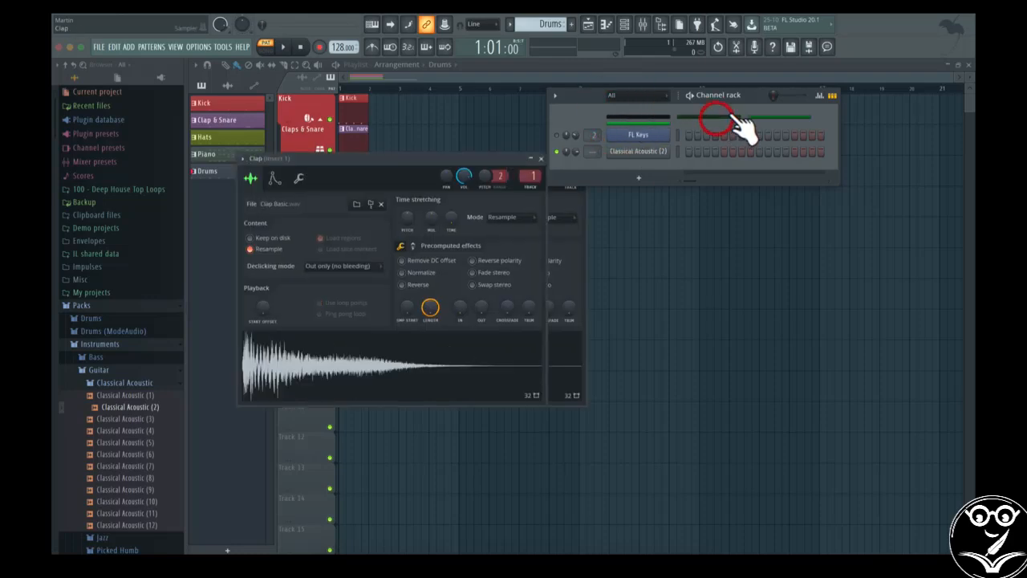
{"action": "left_click", "coordinate": [775, 116]}
{"action": "left_click", "coordinate": [760, 115]}
{"action": "left_click", "coordinate": [714, 117]}
{"action": "left_click", "coordinate": [660, 119]}
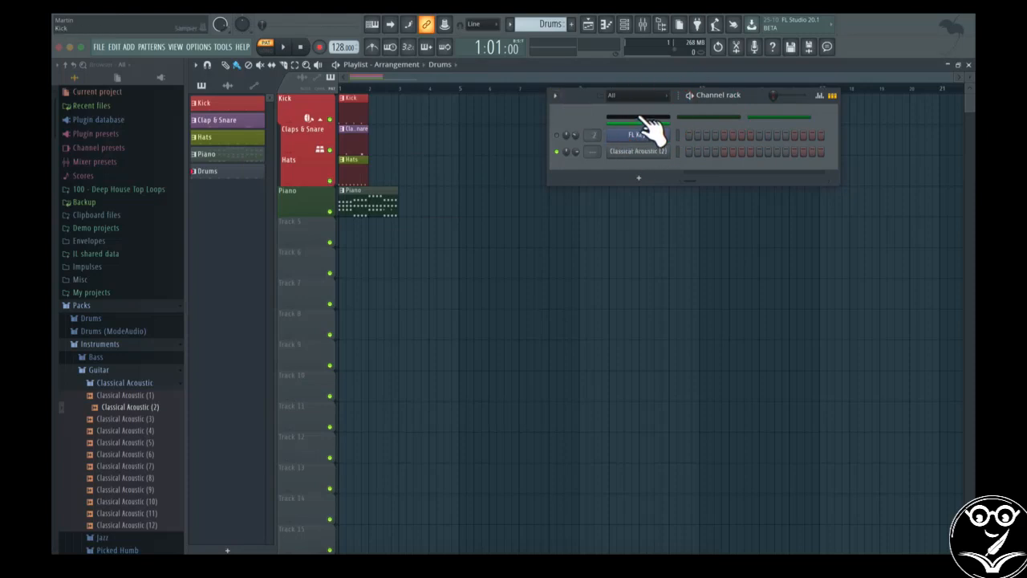
Unzip the Kick, Clap, Hat and Snare channels one by one.
{"action": "right_click", "coordinate": [639, 117]}
{"action": "right_click", "coordinate": [651, 134]}
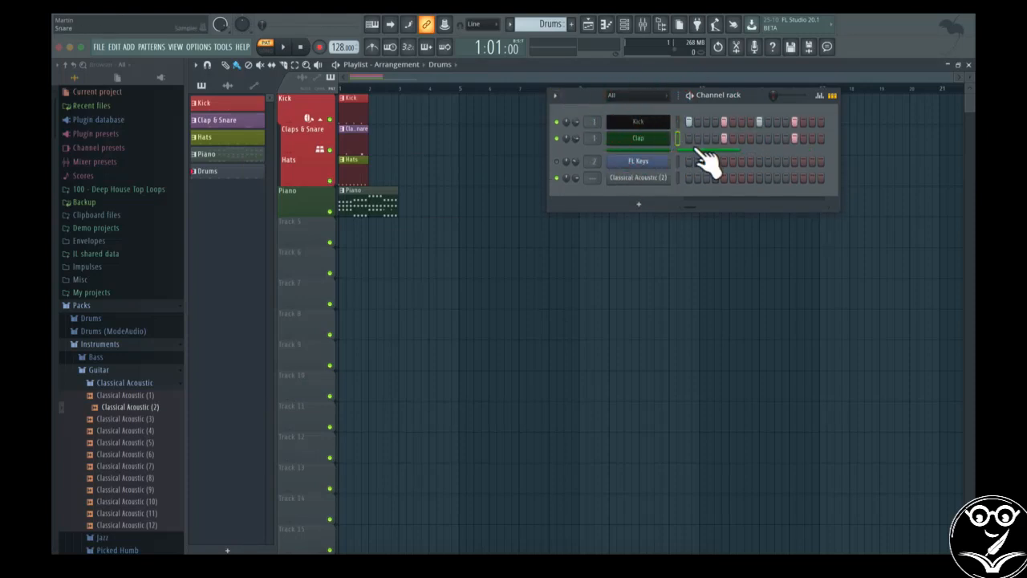
{"action": "right_click", "coordinate": [698, 150]}
{"action": "right_click", "coordinate": [674, 166]}
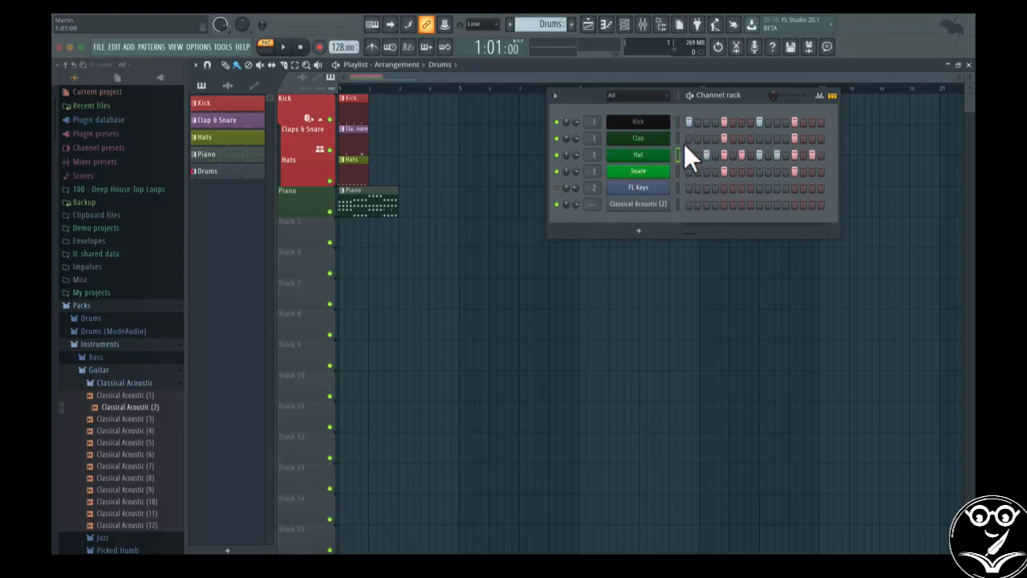
Check the channel rack's Detached option and move the rack over the playlist's lower-right area.
{"action": "mouse_move", "coordinate": [605, 94]}
{"action": "left_mouse_down"}
{"action": "mouse_move", "coordinate": [706, 225]}
{"action": "mouse_move", "coordinate": [614, 85]}
{"action": "left_mouse_up"}
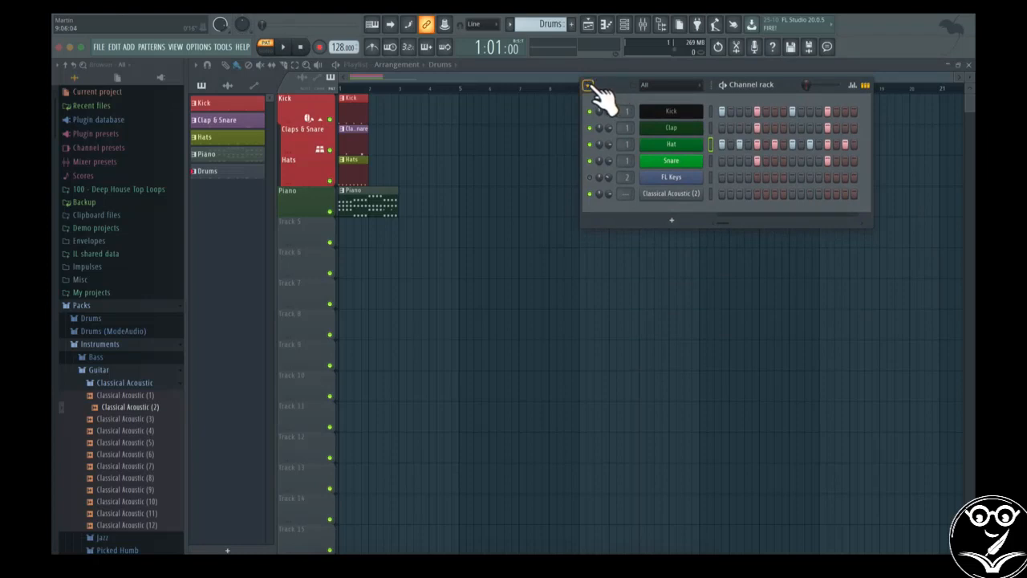
{"action": "left_click", "coordinate": [588, 84]}
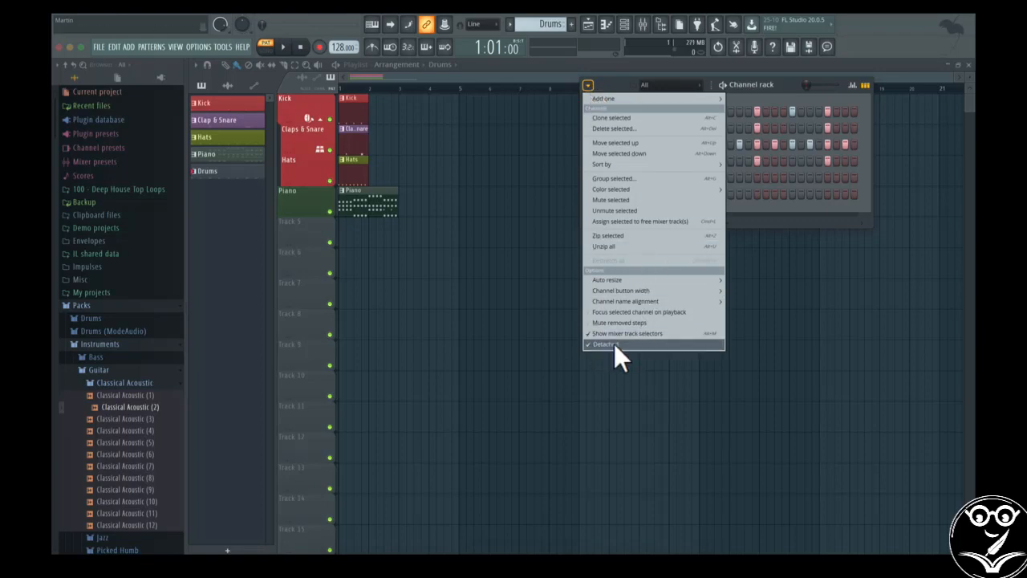
{"action": "left_click", "coordinate": [703, 74]}
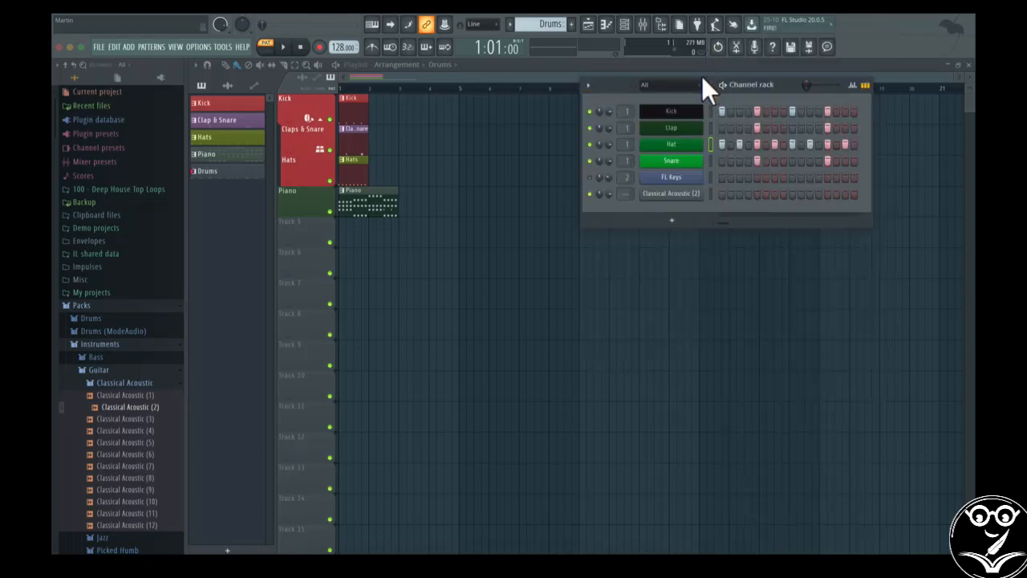
{"action": "left_click", "coordinate": [512, 236]}
{"action": "right_click", "coordinate": [520, 242]}
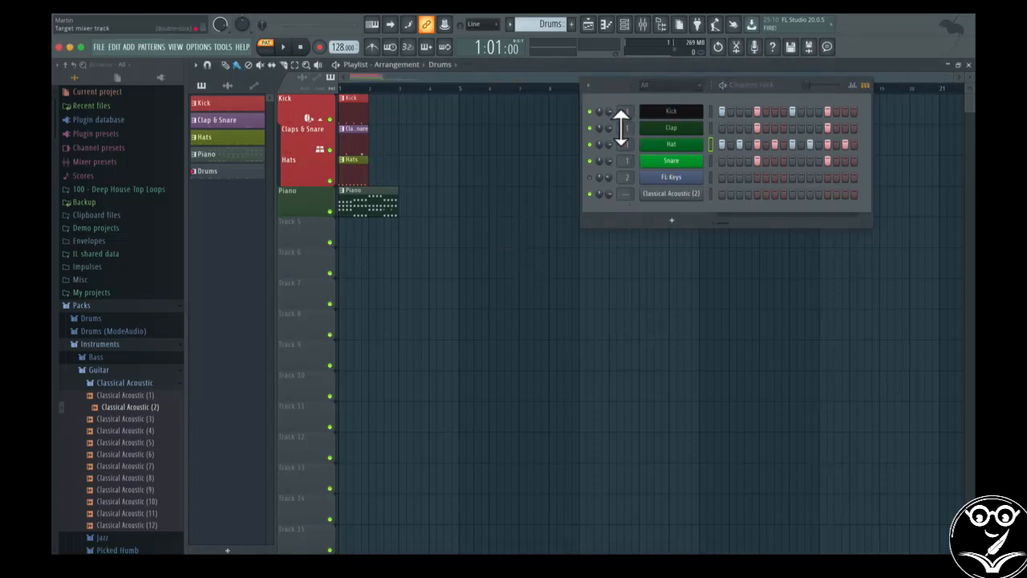
{"action": "left_click_drag", "start_coordinate": [602, 81], "coordinate": [707, 414]}
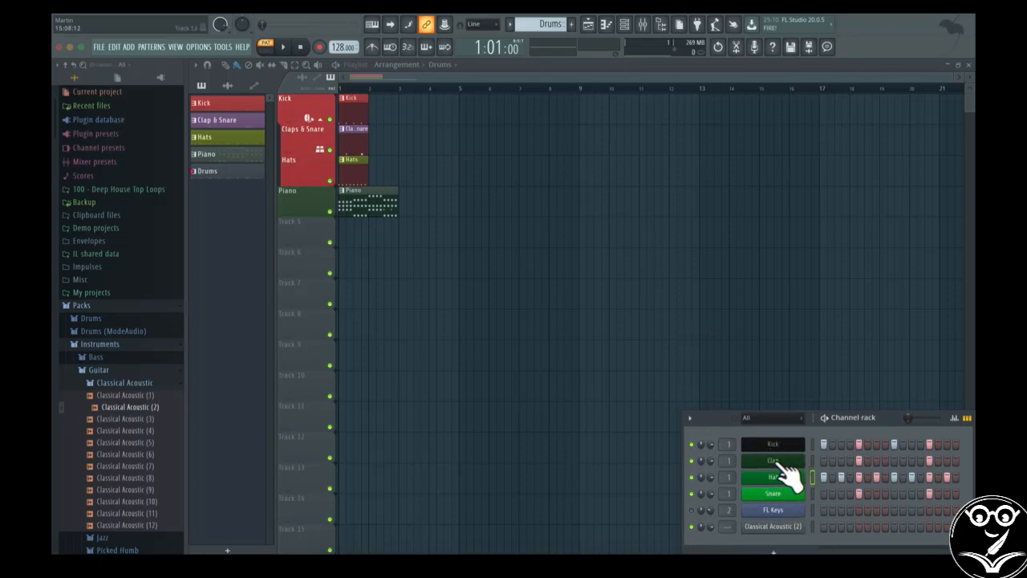
Filter the channel rack to the Drums group, and open and close the Kick channel's sampler window.
{"action": "left_click", "coordinate": [760, 419]}
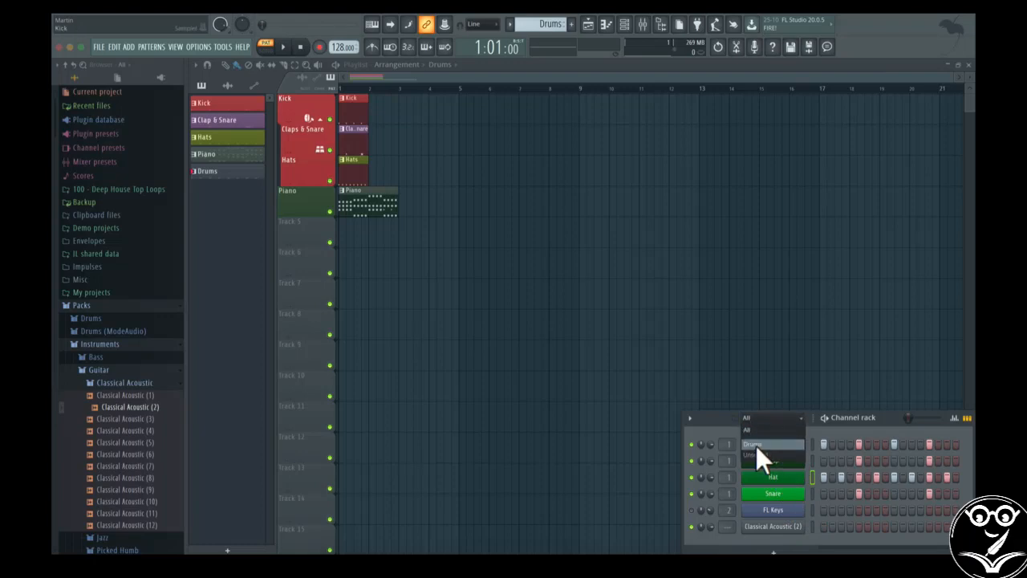
{"action": "left_click", "coordinate": [753, 443]}
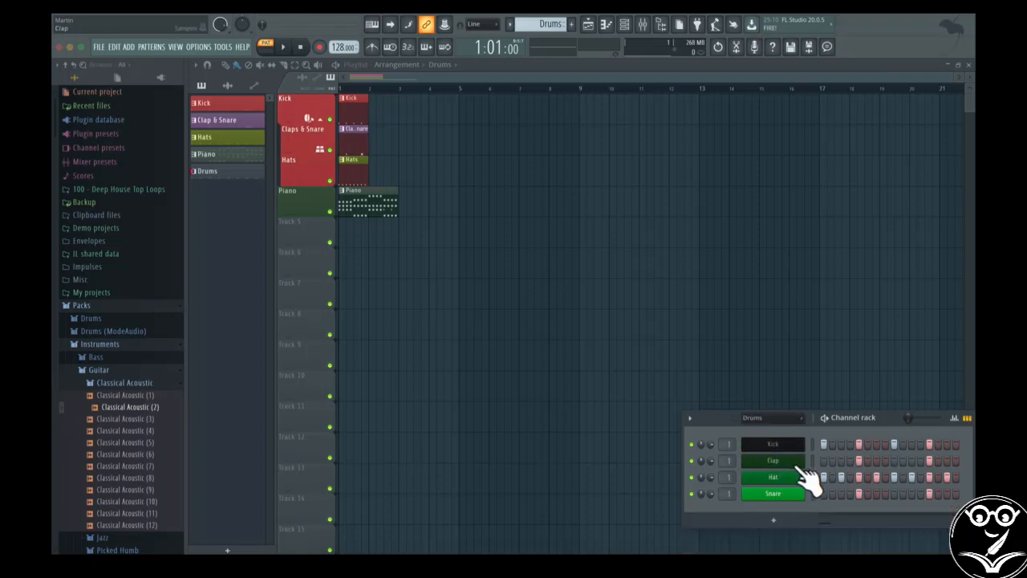
{"action": "left_click", "coordinate": [782, 444]}
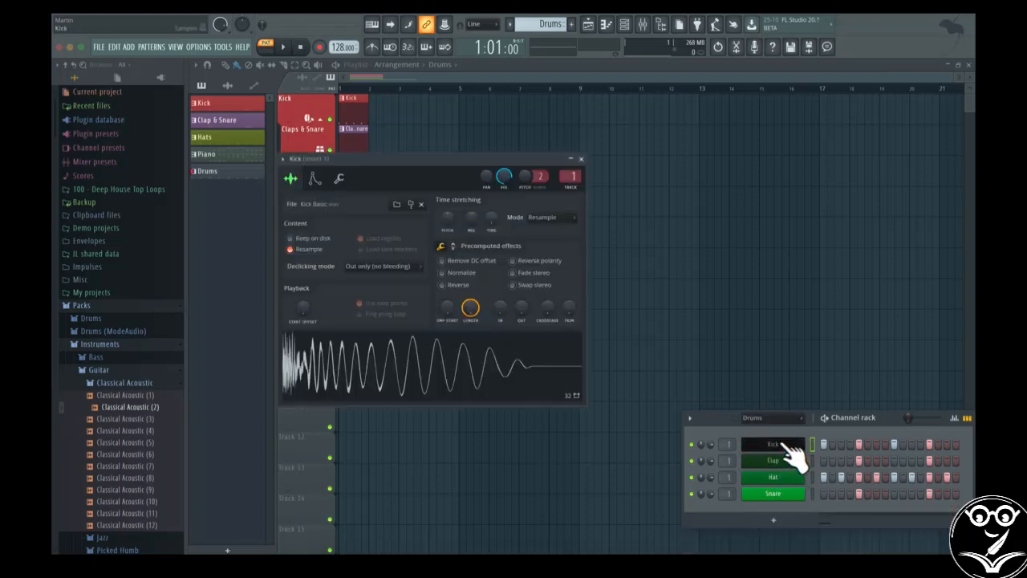
{"action": "left_click", "coordinate": [582, 160]}
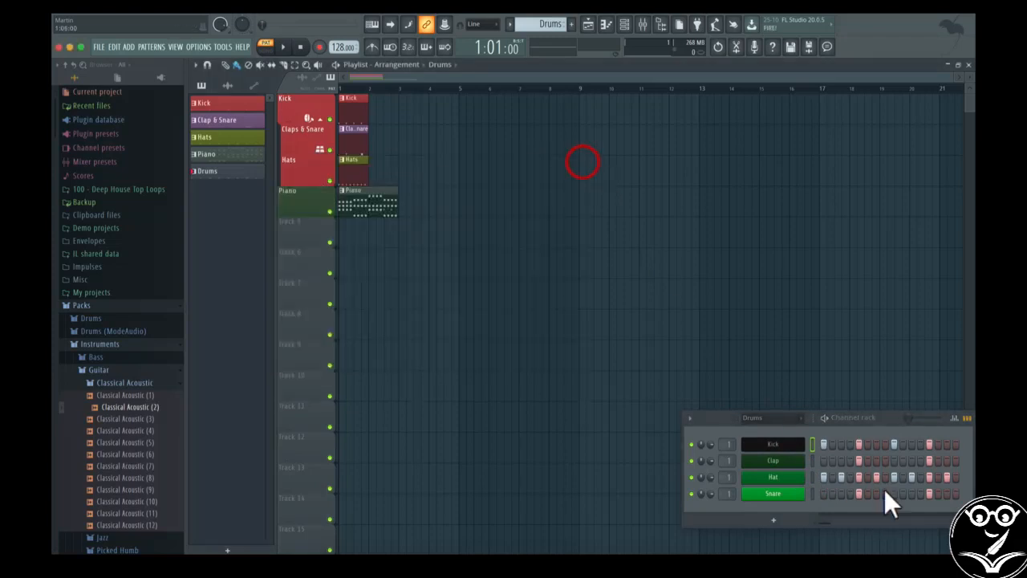
Toggle the graph editor on and off, and switch the channel rack from step buttons to the piano roll overview.
{"action": "left_click", "coordinate": [956, 417]}
{"action": "left_click", "coordinate": [956, 417]}
{"action": "left_click", "coordinate": [956, 417]}
{"action": "left_click", "coordinate": [956, 418]}
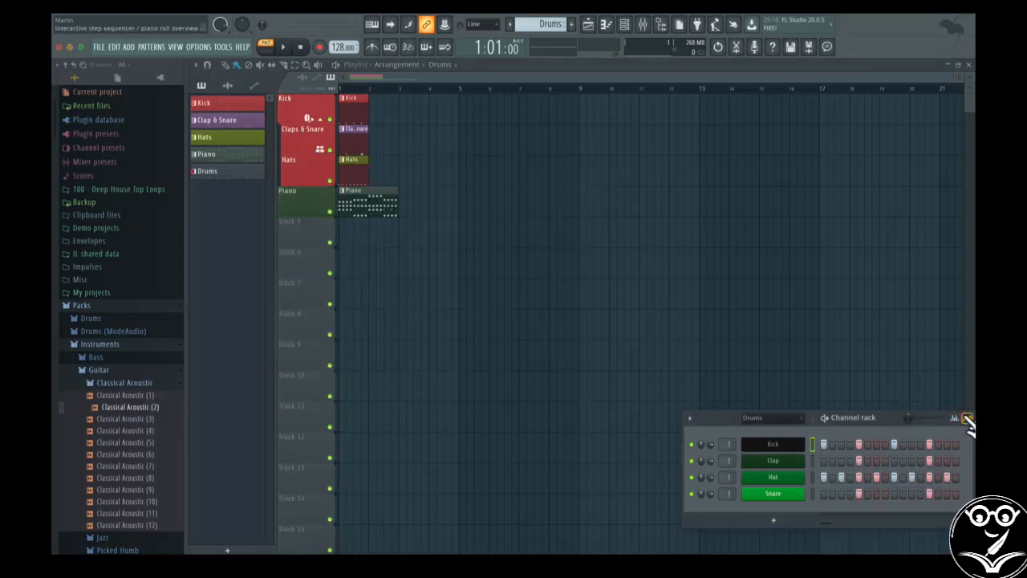
{"action": "left_click", "coordinate": [967, 419]}
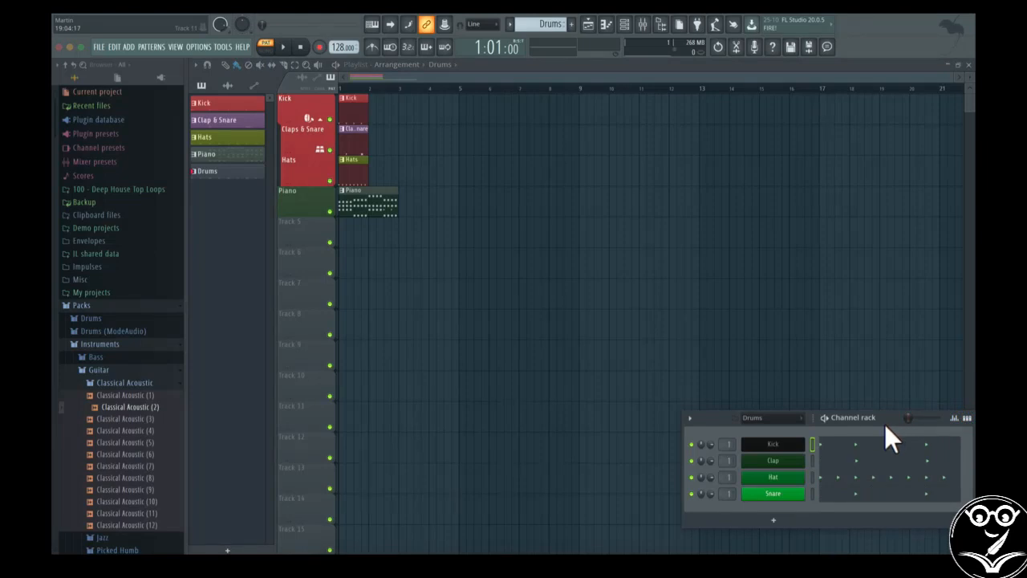
{"action": "left_click", "coordinate": [876, 445]}
{"action": "left_click", "coordinate": [880, 447]}
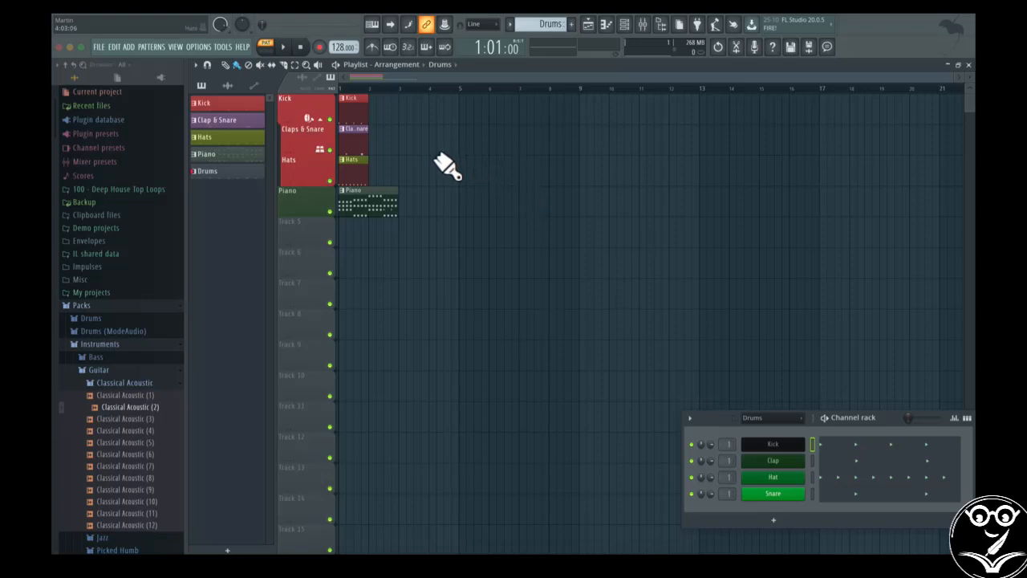
{"action": "right_click", "coordinate": [793, 443]}
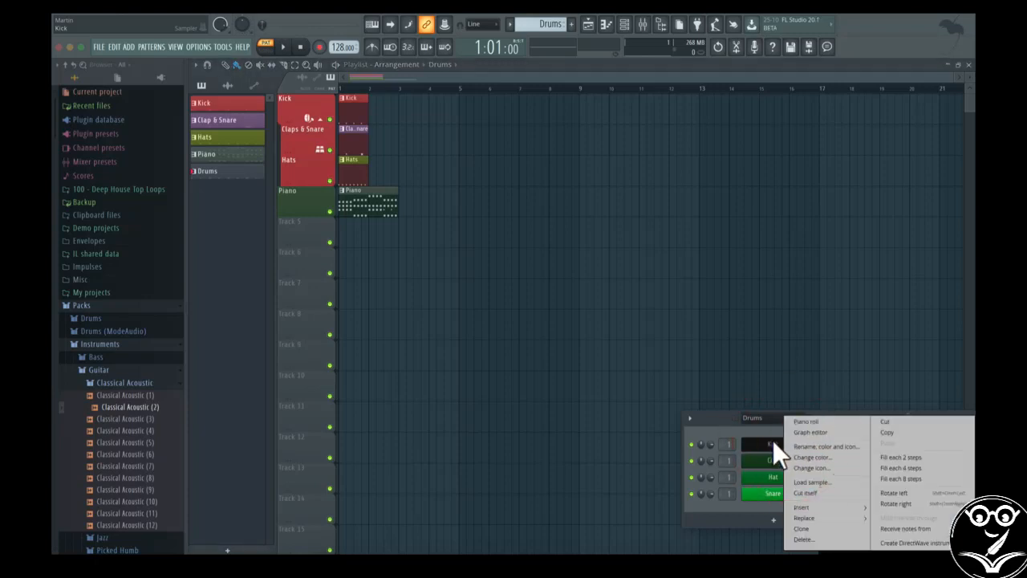
{"action": "left_click", "coordinate": [815, 448]}
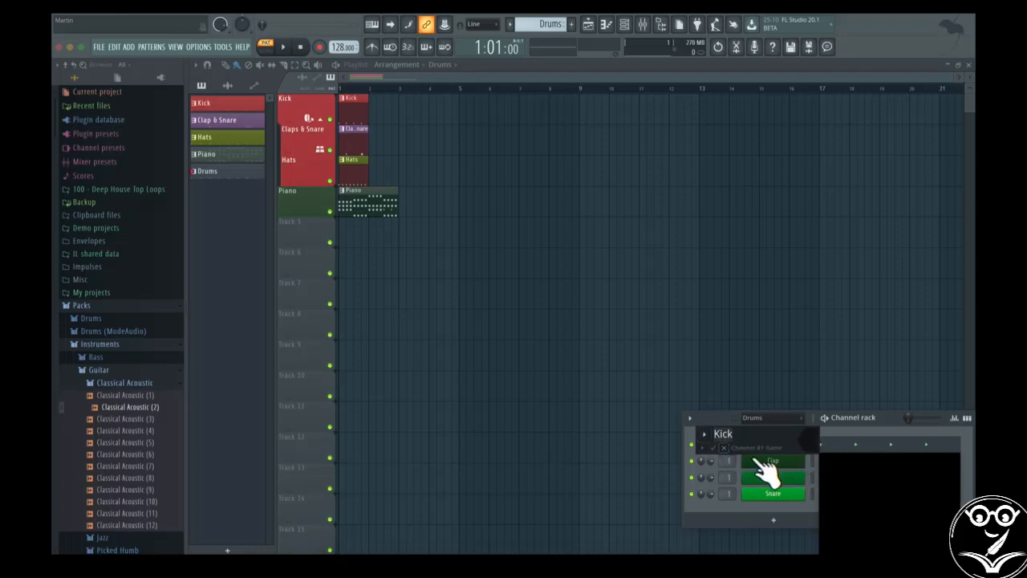
{"action": "left_click", "coordinate": [710, 444]}
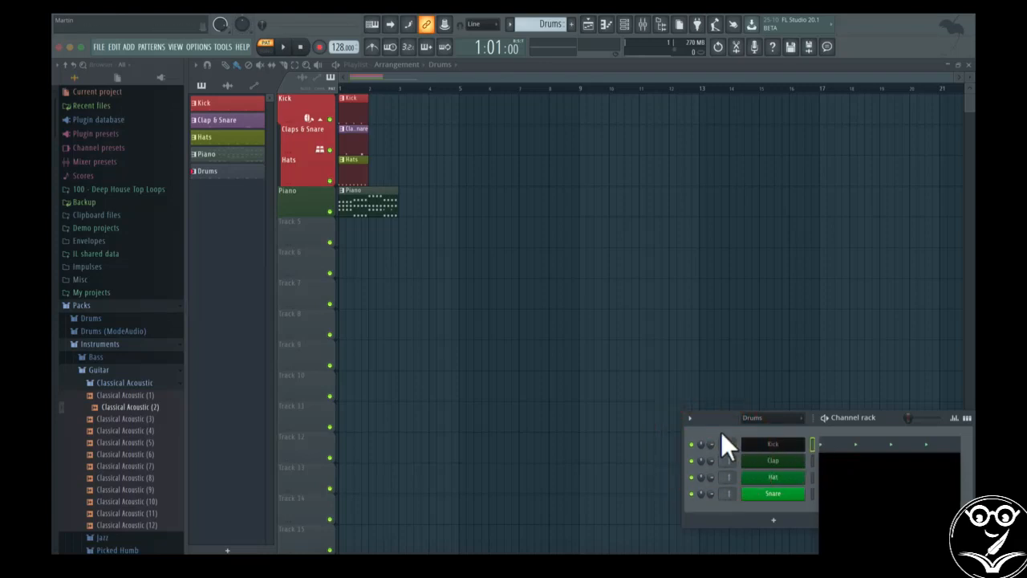
{"action": "left_click", "coordinate": [690, 418]}
{"action": "left_click", "coordinate": [880, 429]}
Assign the drum kit icon to the Kick channel.
{"action": "right_click", "coordinate": [767, 442]}
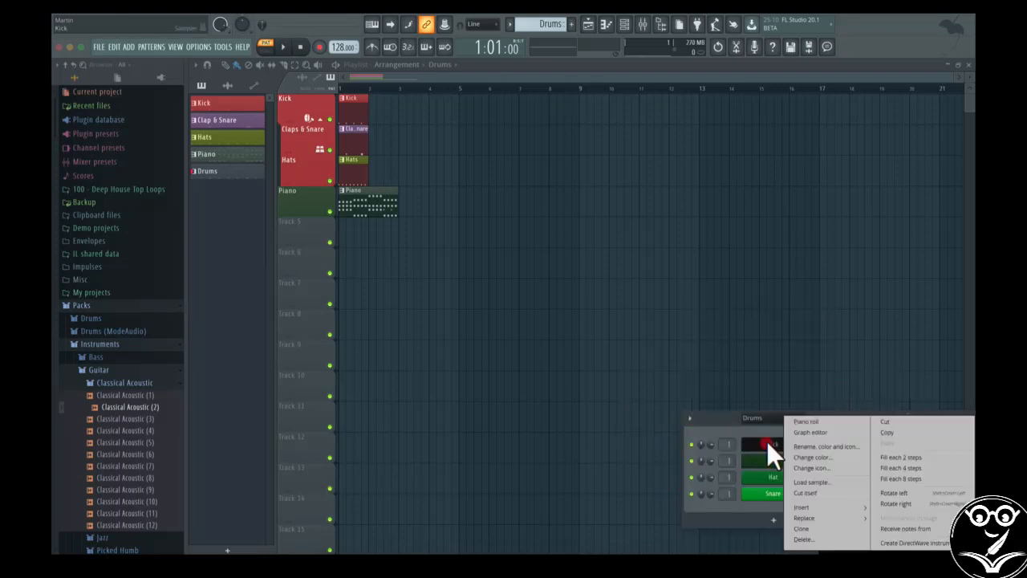
{"action": "left_click", "coordinate": [817, 467]}
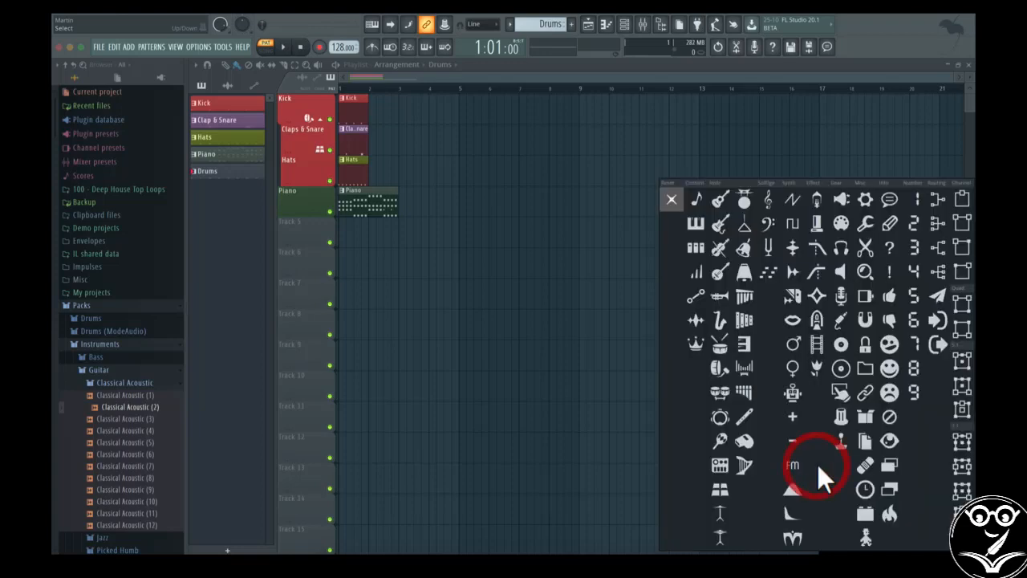
{"action": "left_click", "coordinate": [744, 200]}
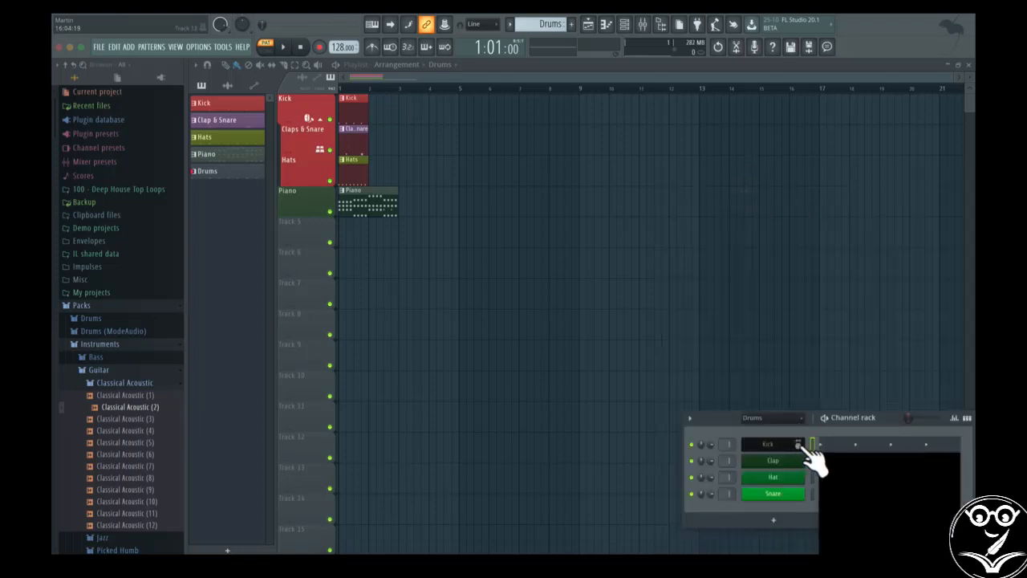
Clone the Kick channel.
{"action": "right_click", "coordinate": [761, 445]}
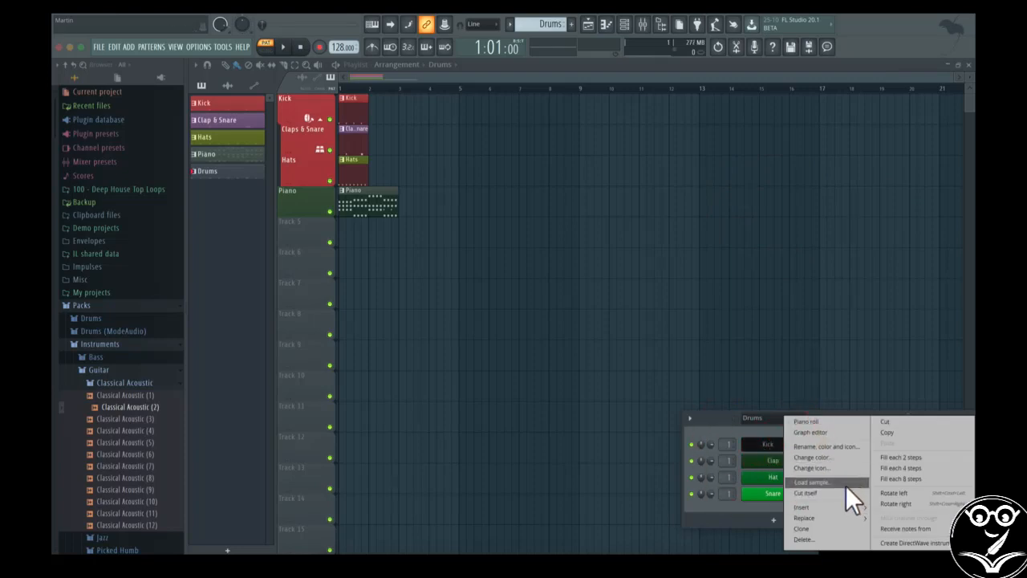
{"action": "mouse_move", "coordinate": [840, 505]}
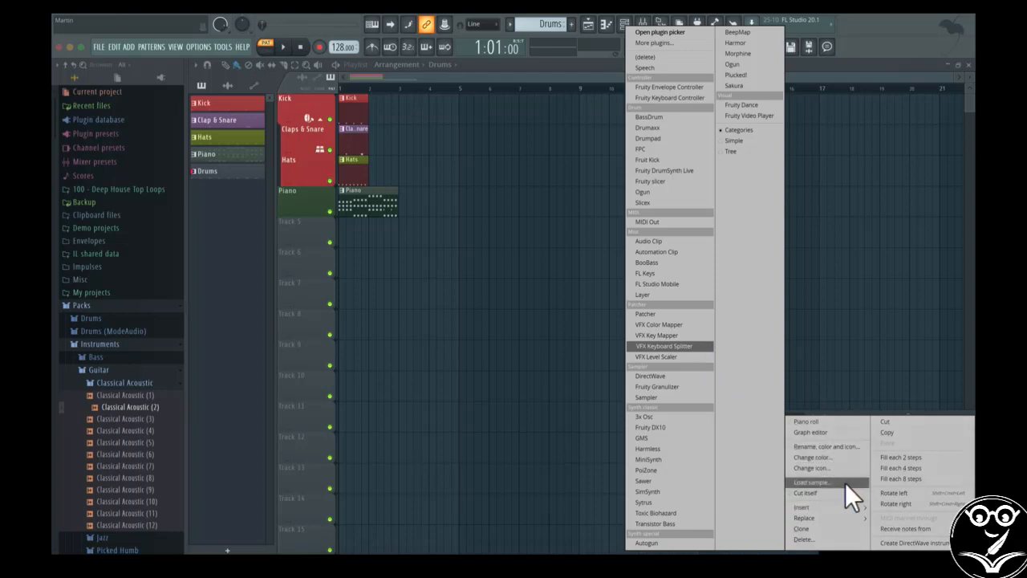
{"action": "mouse_move", "coordinate": [816, 516]}
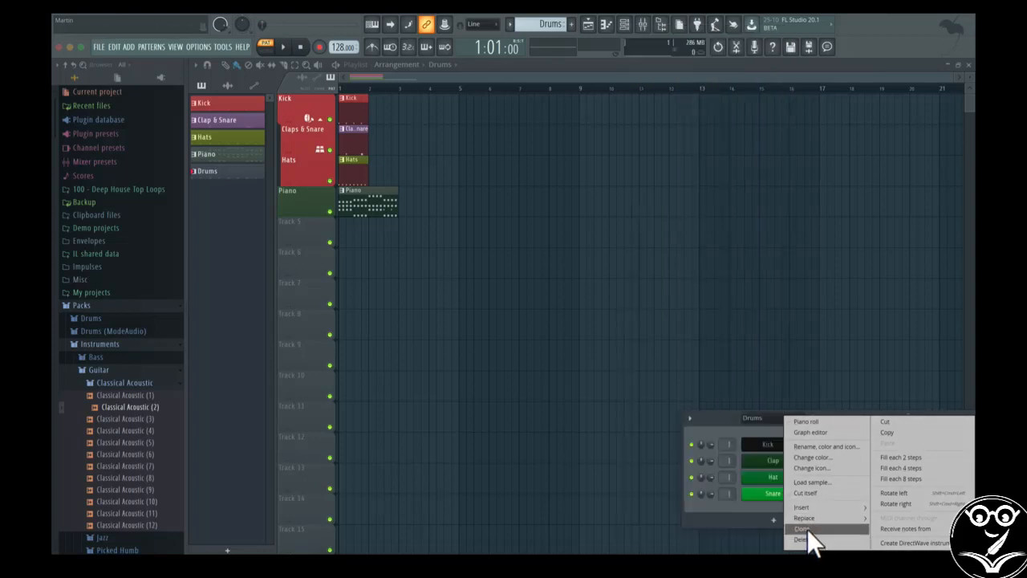
{"action": "left_click", "coordinate": [801, 528]}
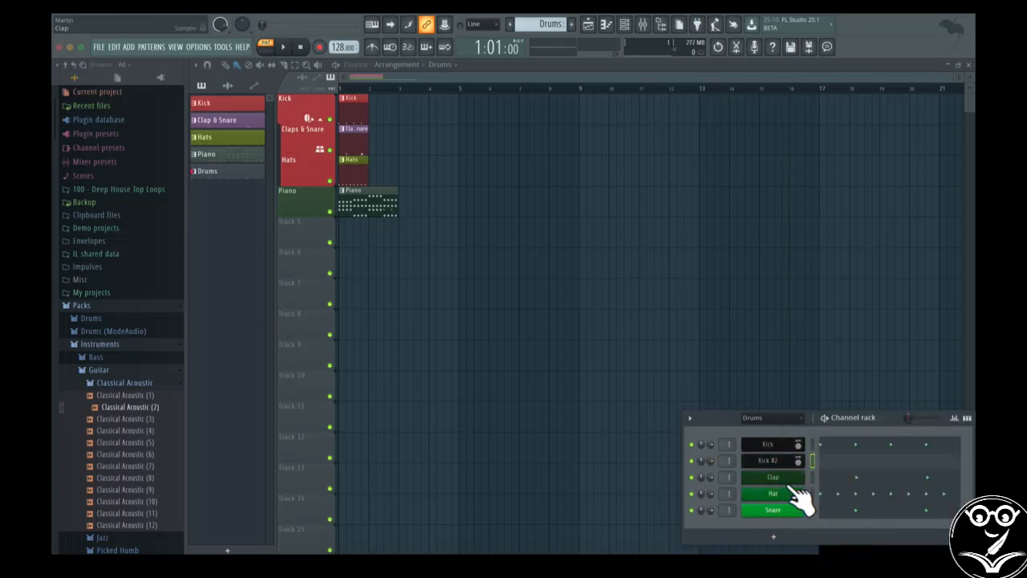
Delete the original Kick channel, keeping its clone in the Drums group.
{"action": "right_click", "coordinate": [796, 492]}
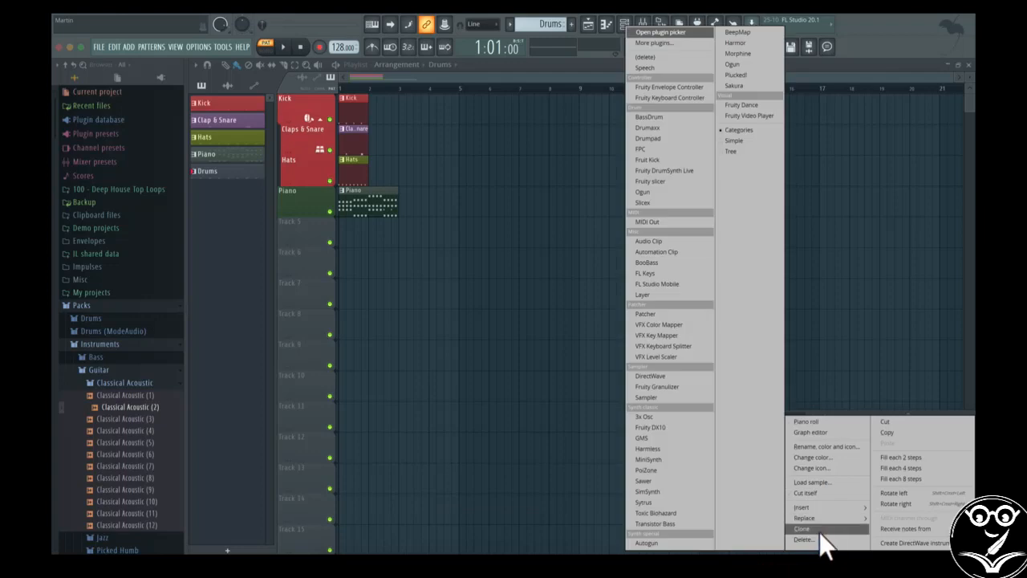
{"action": "left_click", "coordinate": [815, 538]}
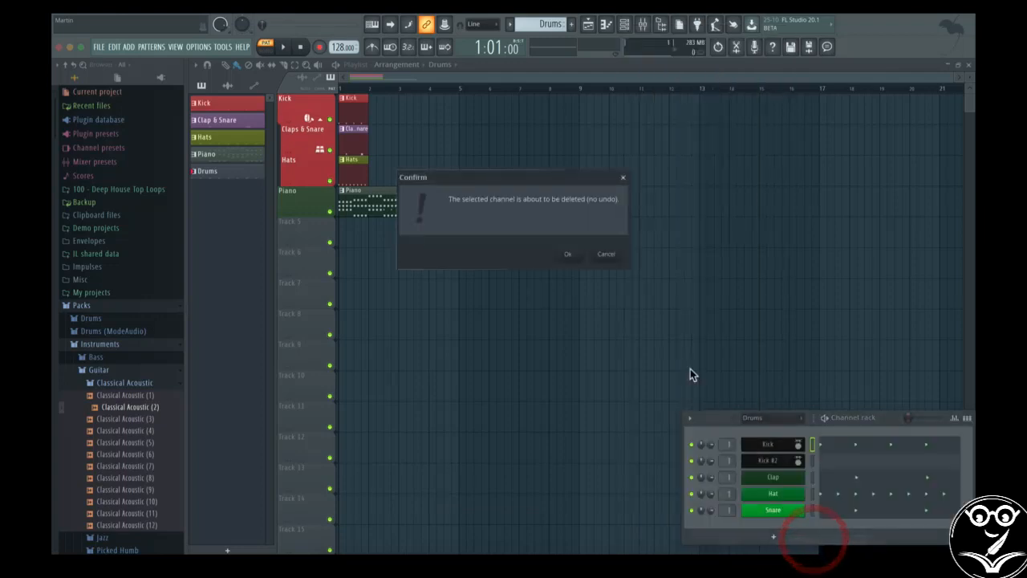
{"action": "left_click", "coordinate": [580, 254]}
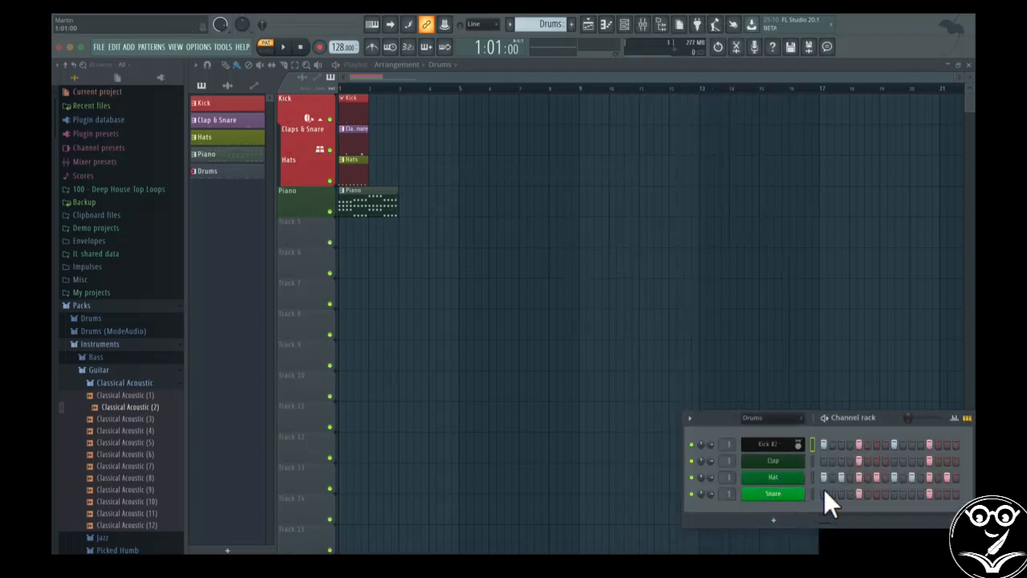
Clear the Snare channel's steps and paste a copy of the Clap channel's step pattern into it.
{"action": "left_click", "coordinate": [866, 493]}
{"action": "right_click", "coordinate": [773, 491]}
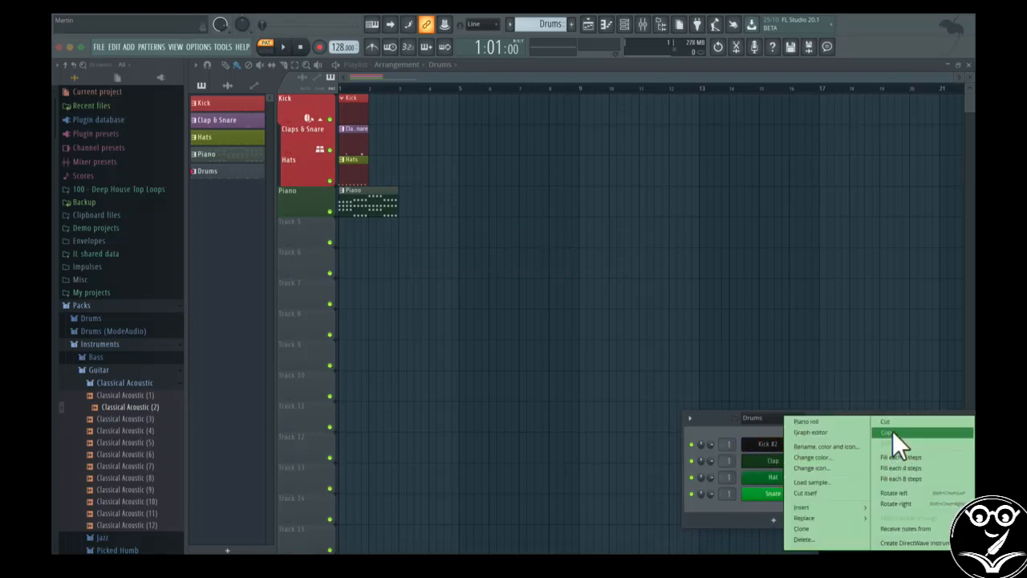
{"action": "left_click", "coordinate": [893, 431]}
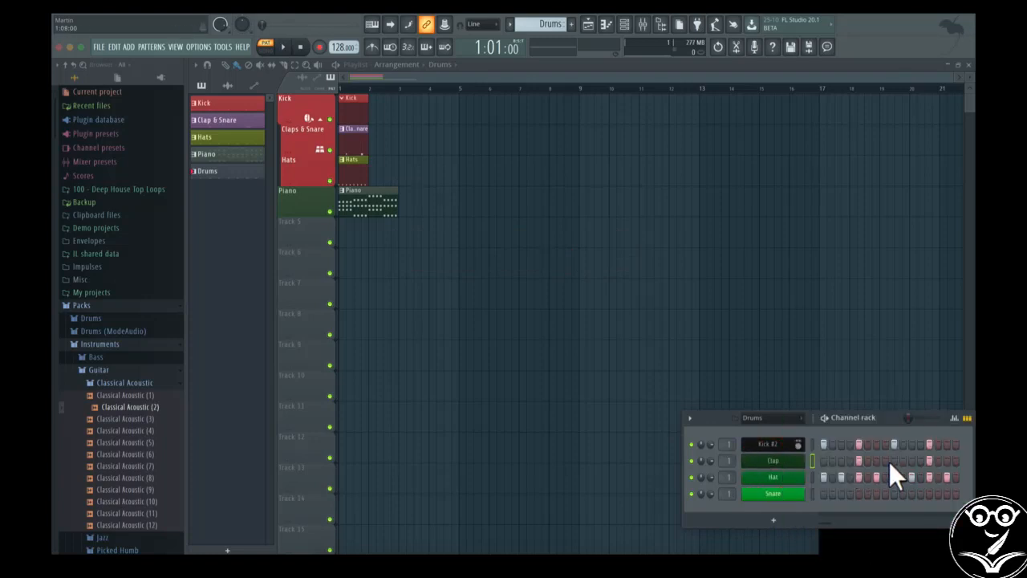
{"action": "right_click", "coordinate": [774, 491]}
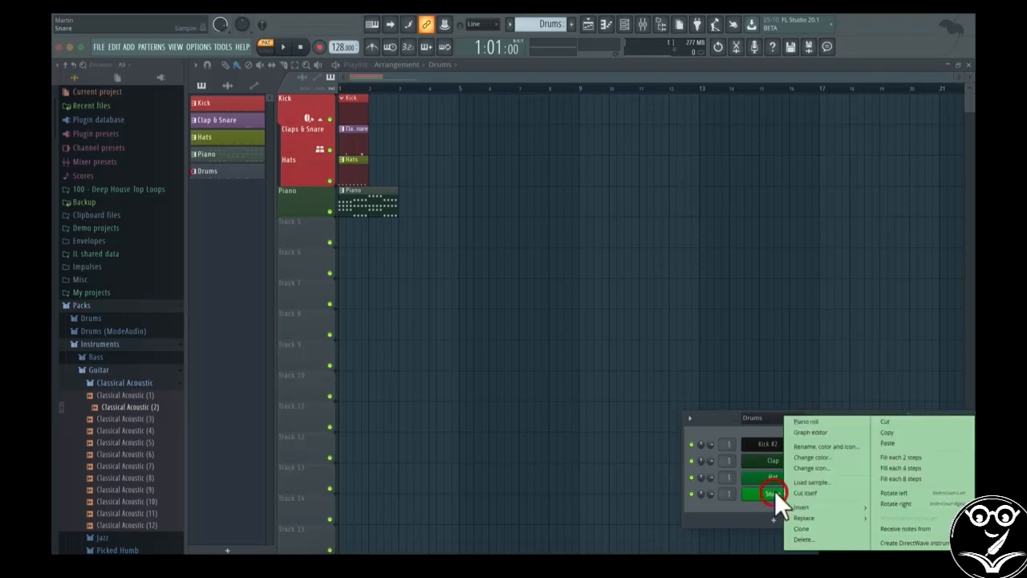
{"action": "left_click", "coordinate": [892, 442]}
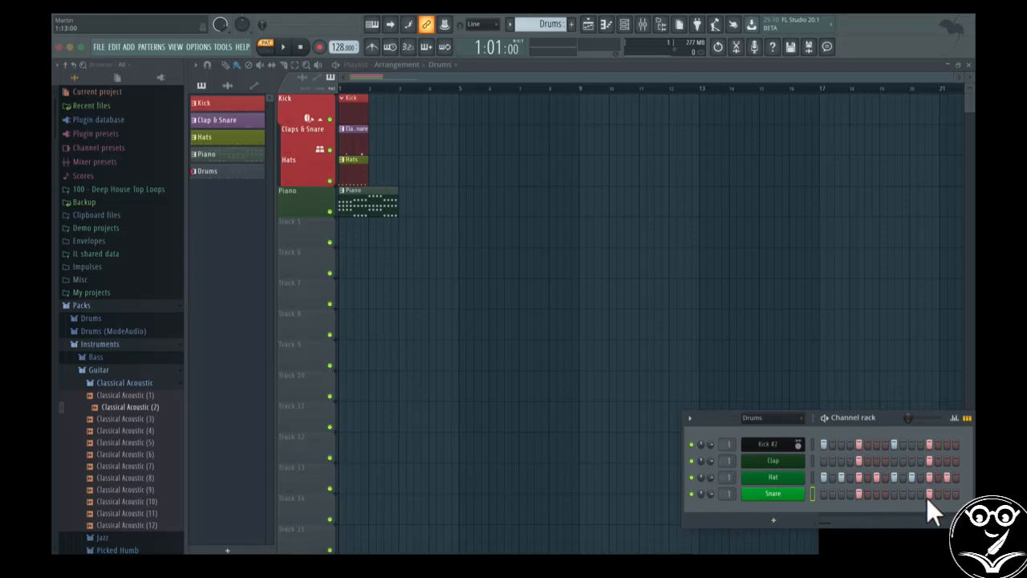
Play the Drums pattern, rotate the Hat channel's steps left four times during playback, and stop it.
{"action": "right_click", "coordinate": [786, 476]}
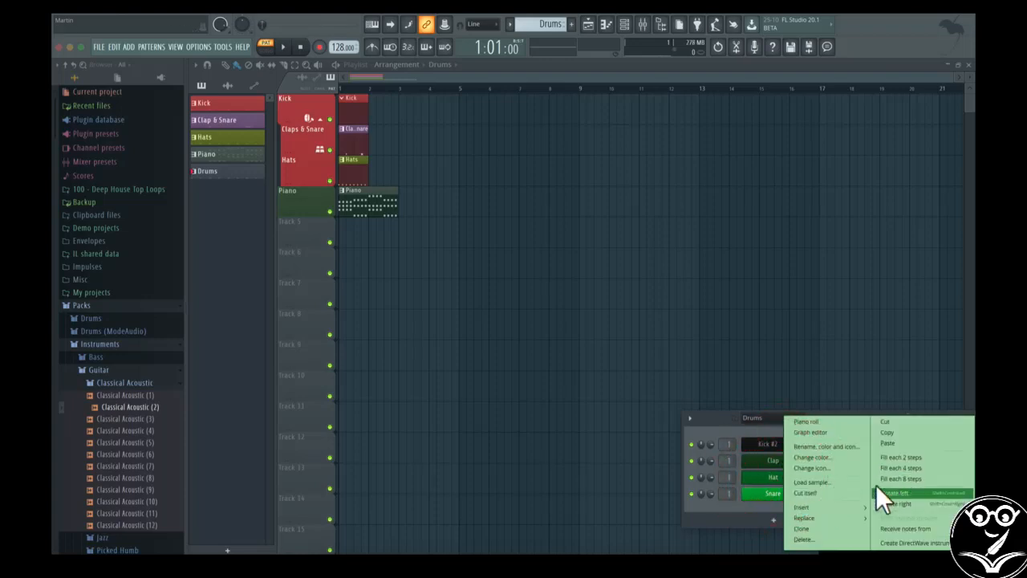
{"action": "left_click", "coordinate": [756, 429]}
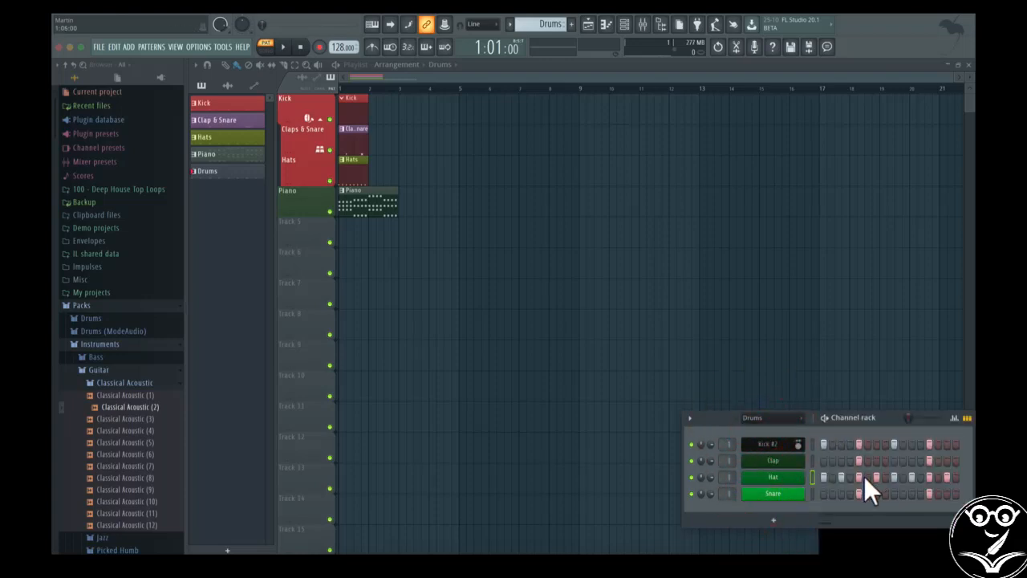
{"action": "key", "text": "space"}
{"action": "right_click", "coordinate": [793, 478]}
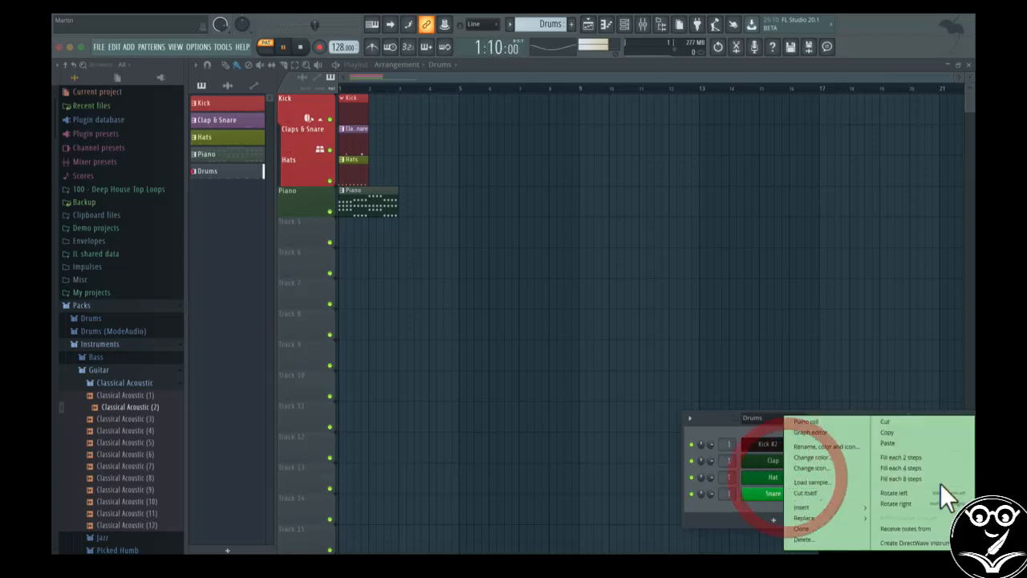
{"action": "left_click", "coordinate": [936, 492]}
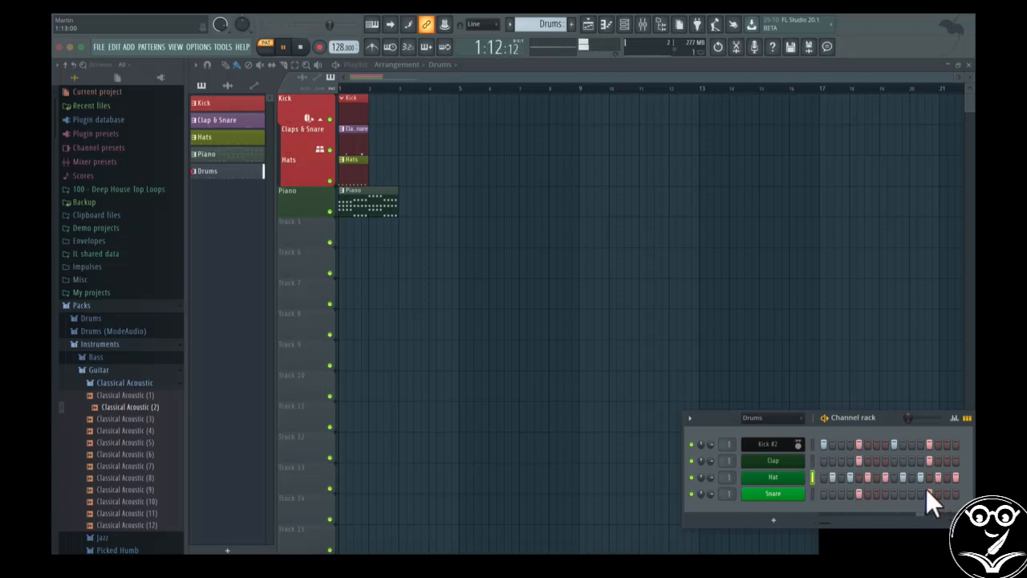
{"action": "right_click", "coordinate": [792, 476]}
{"action": "left_click", "coordinate": [895, 494]}
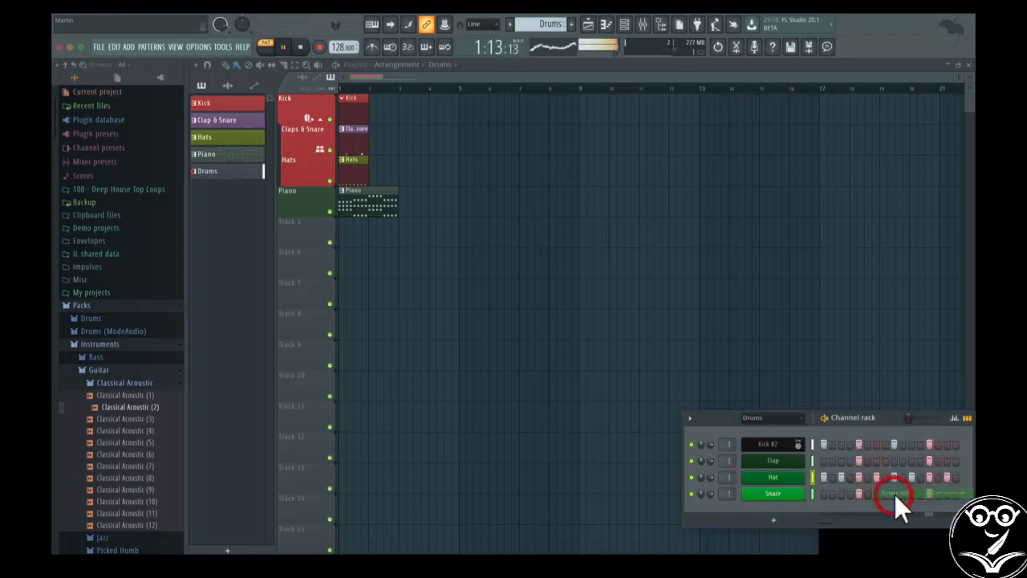
{"action": "right_click", "coordinate": [809, 478]}
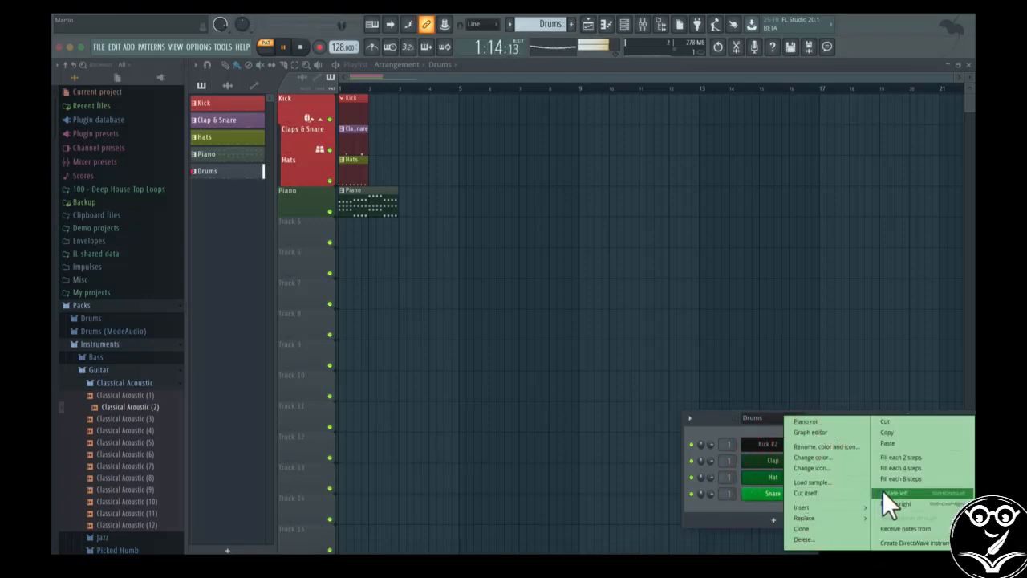
{"action": "left_click", "coordinate": [881, 491]}
{"action": "right_click", "coordinate": [788, 475]}
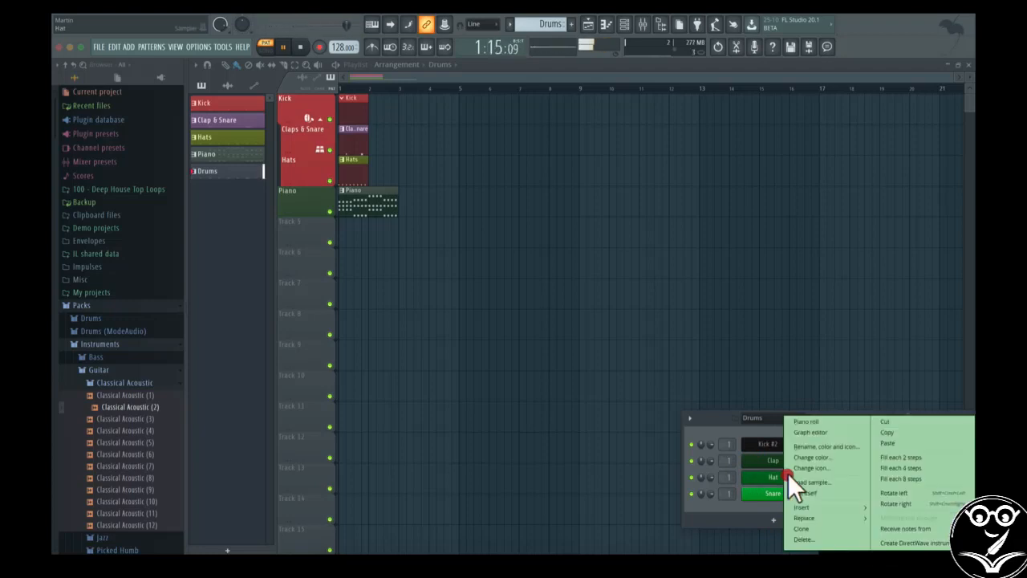
{"action": "left_click", "coordinate": [905, 493]}
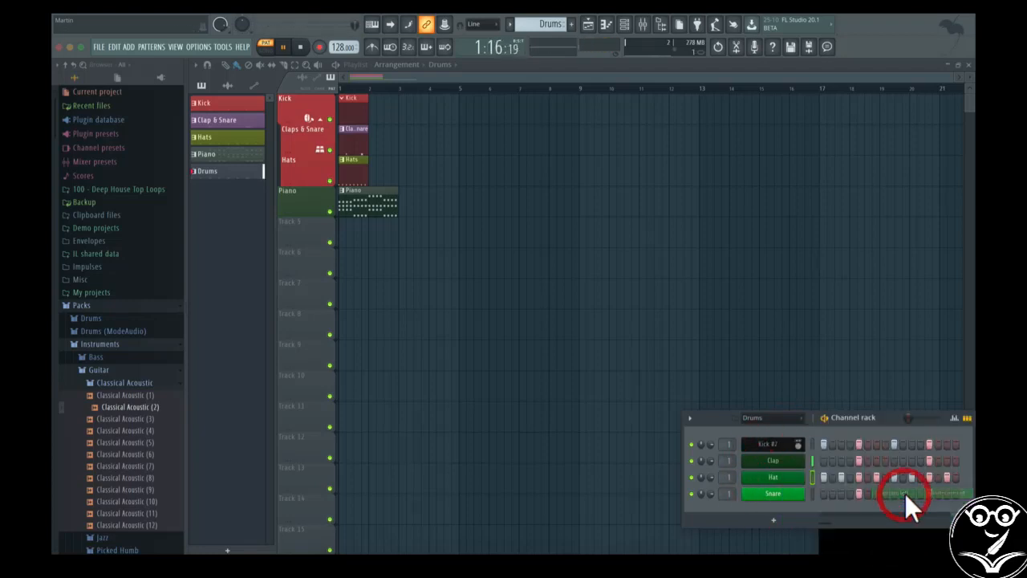
{"action": "key", "text": "space"}
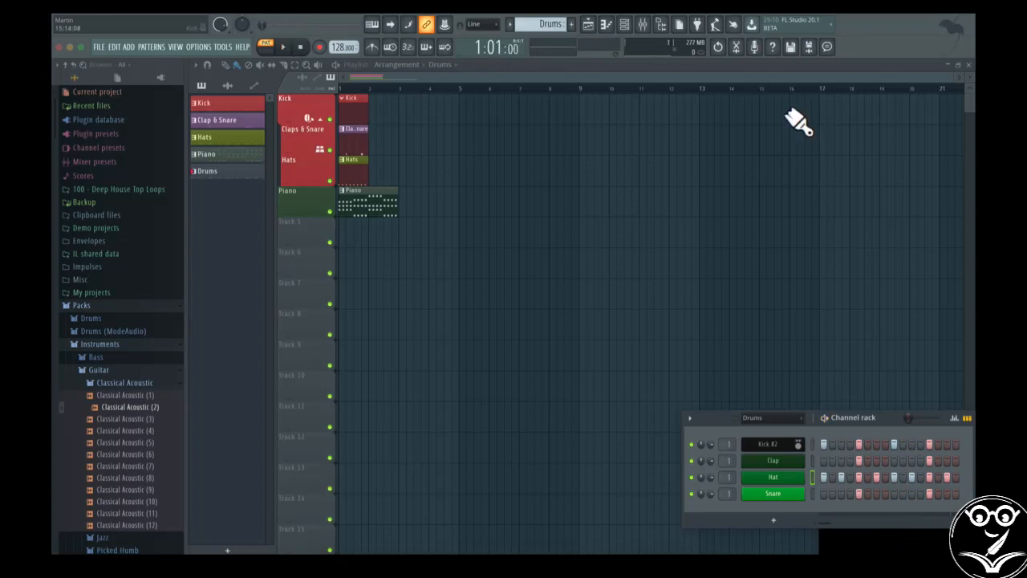